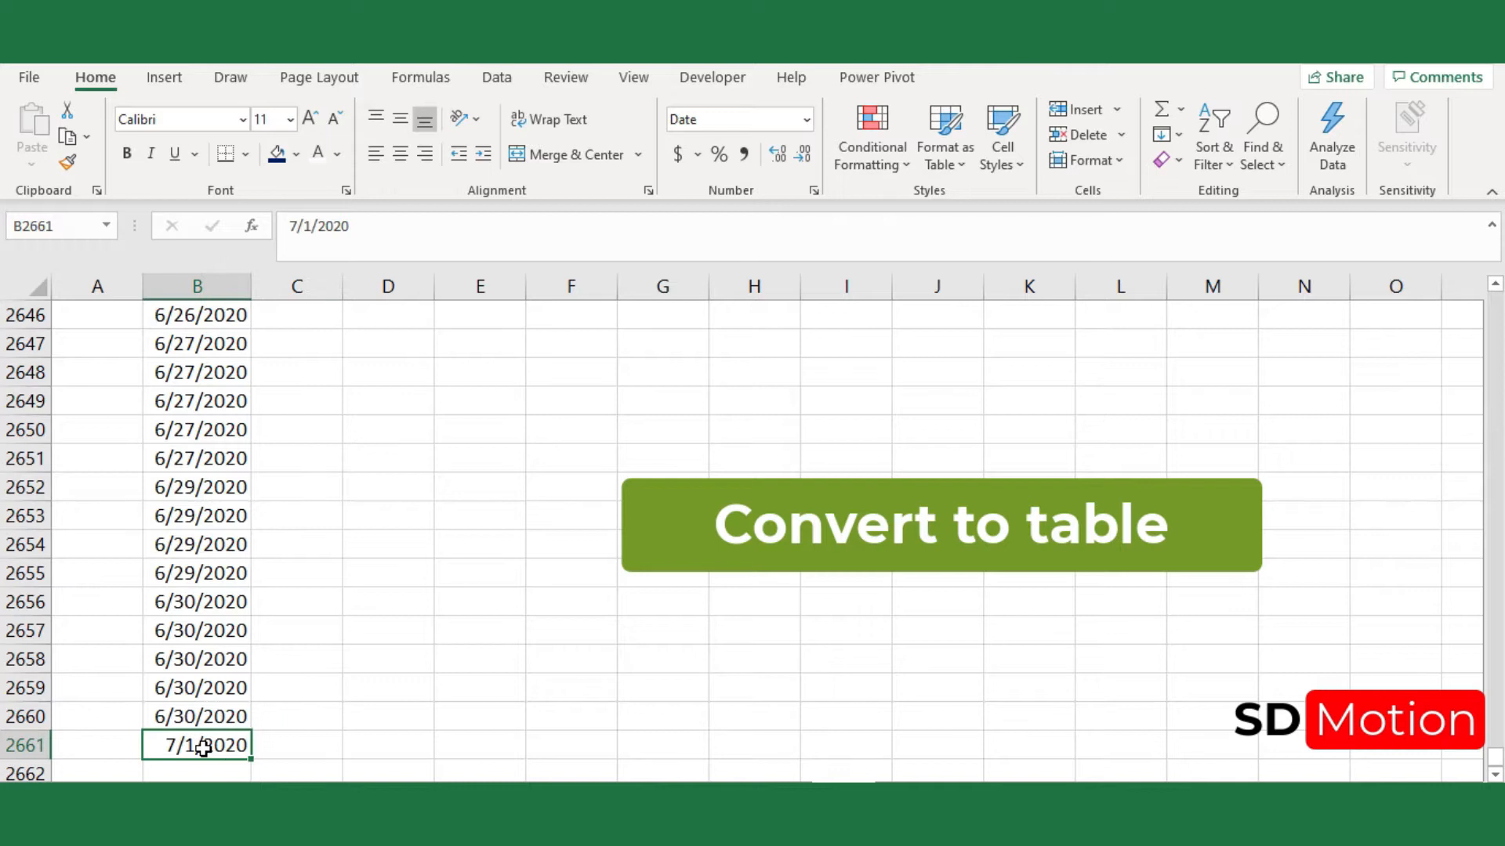
# Convert the date list in B1:B2661 into a table with headers
pyautogui.hotkey('ctrl', 'shift', 'Up')
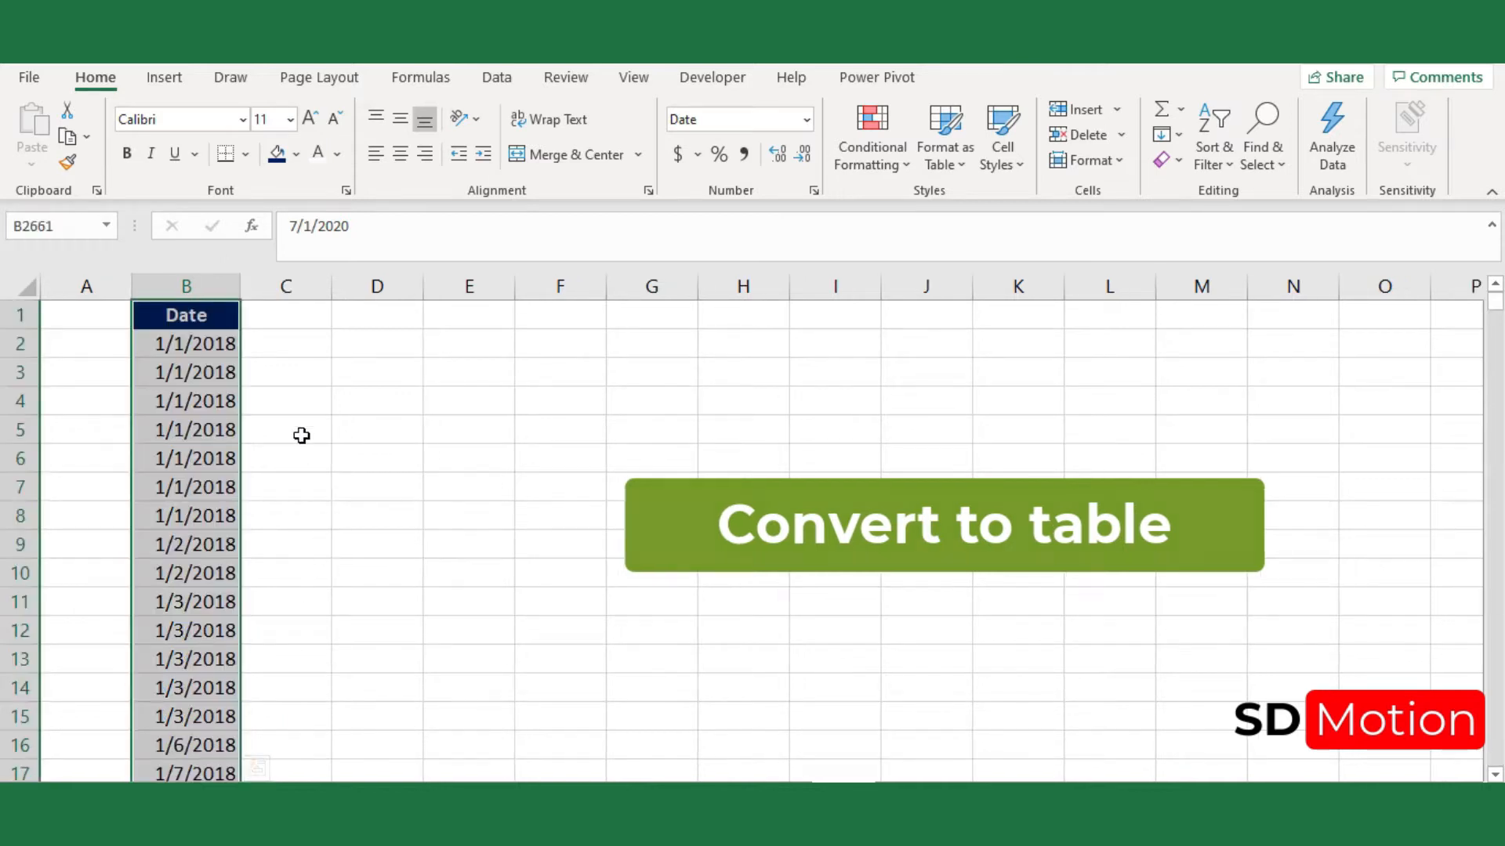
pyautogui.click(204, 414)
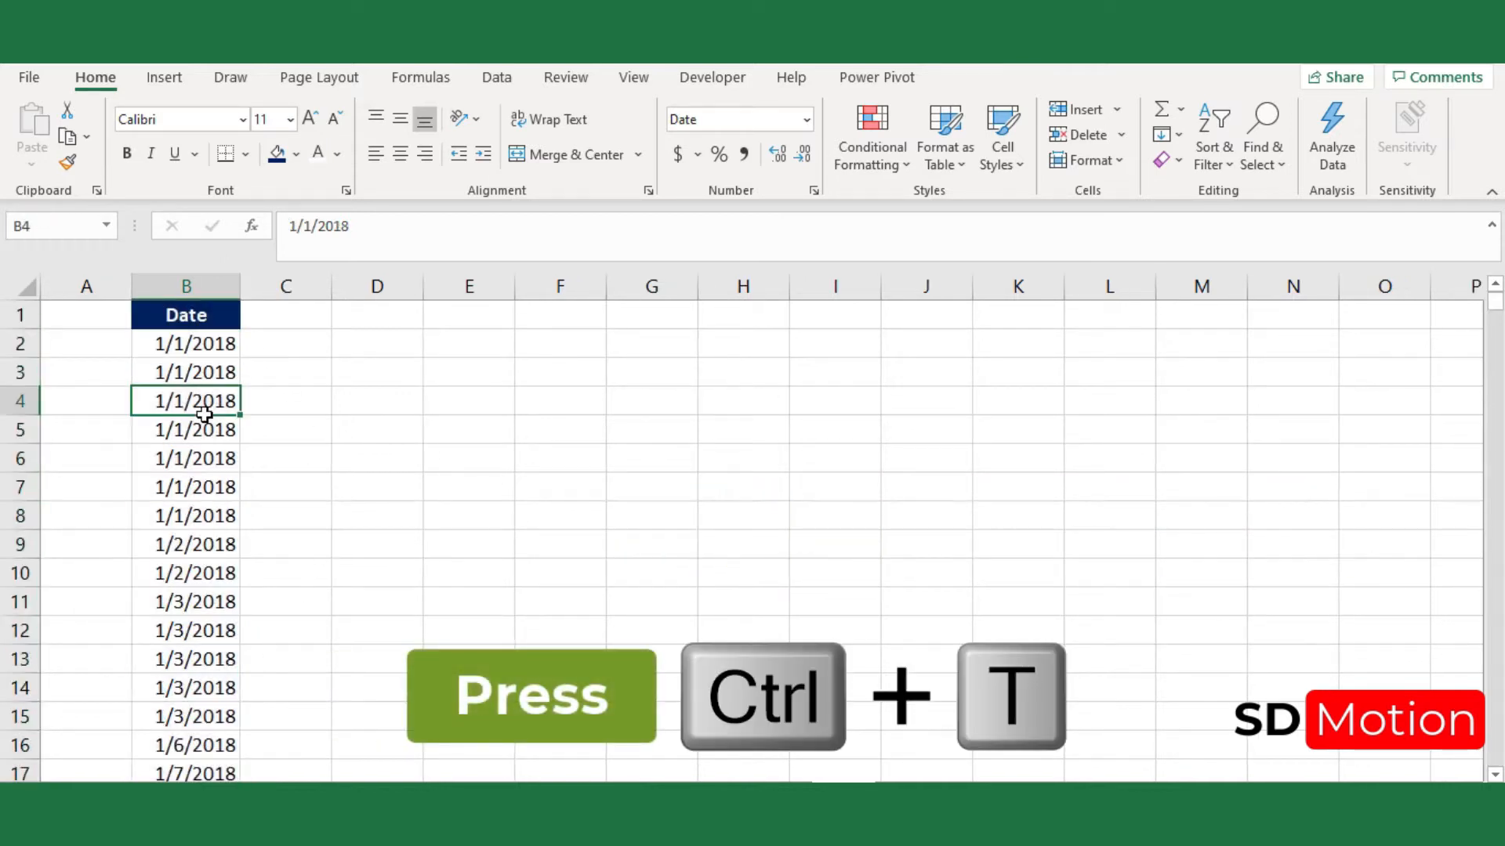
pyautogui.hotkey('ctrl', 't')
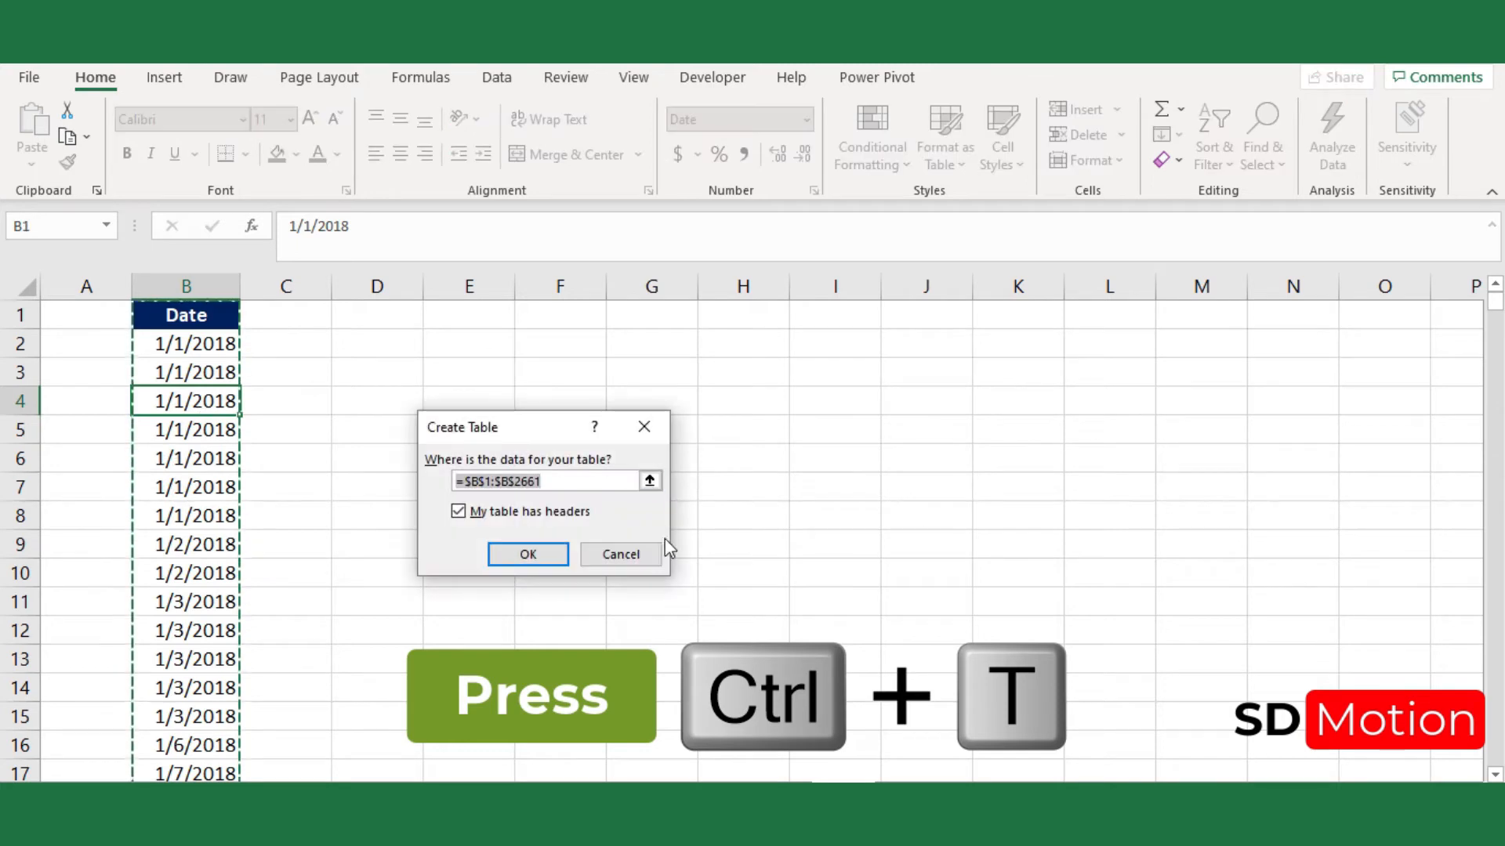
pyautogui.click(553, 554)
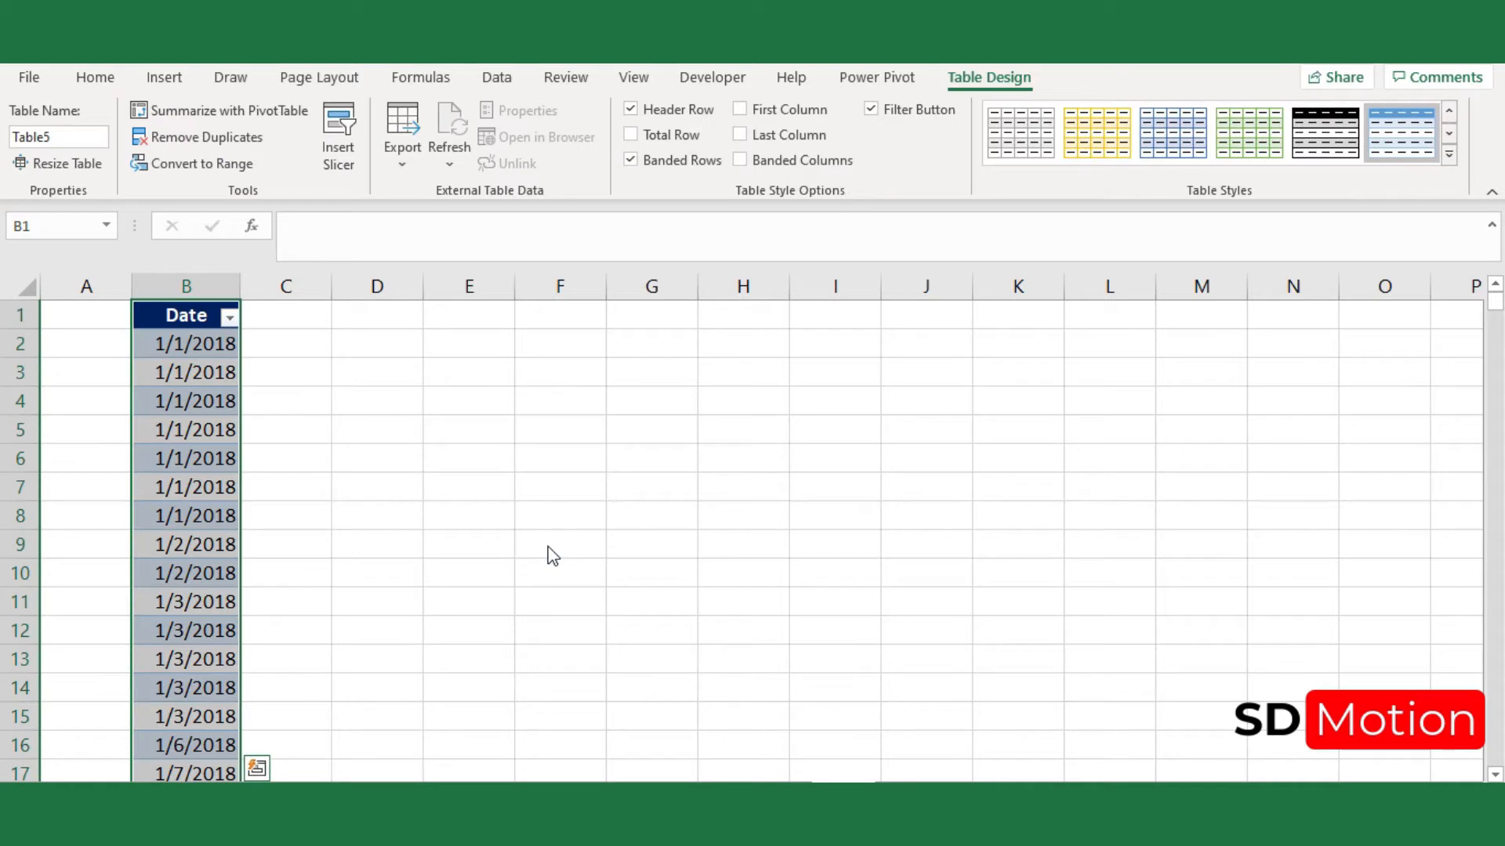
# Add a Month heading in D2 and fill the month names Jan to Dec in D3:D14
pyautogui.click(366, 343)
pyautogui.write('MOnth')
pyautogui.press('Return')
pyautogui.write('Jan')
pyautogui.press('Return')
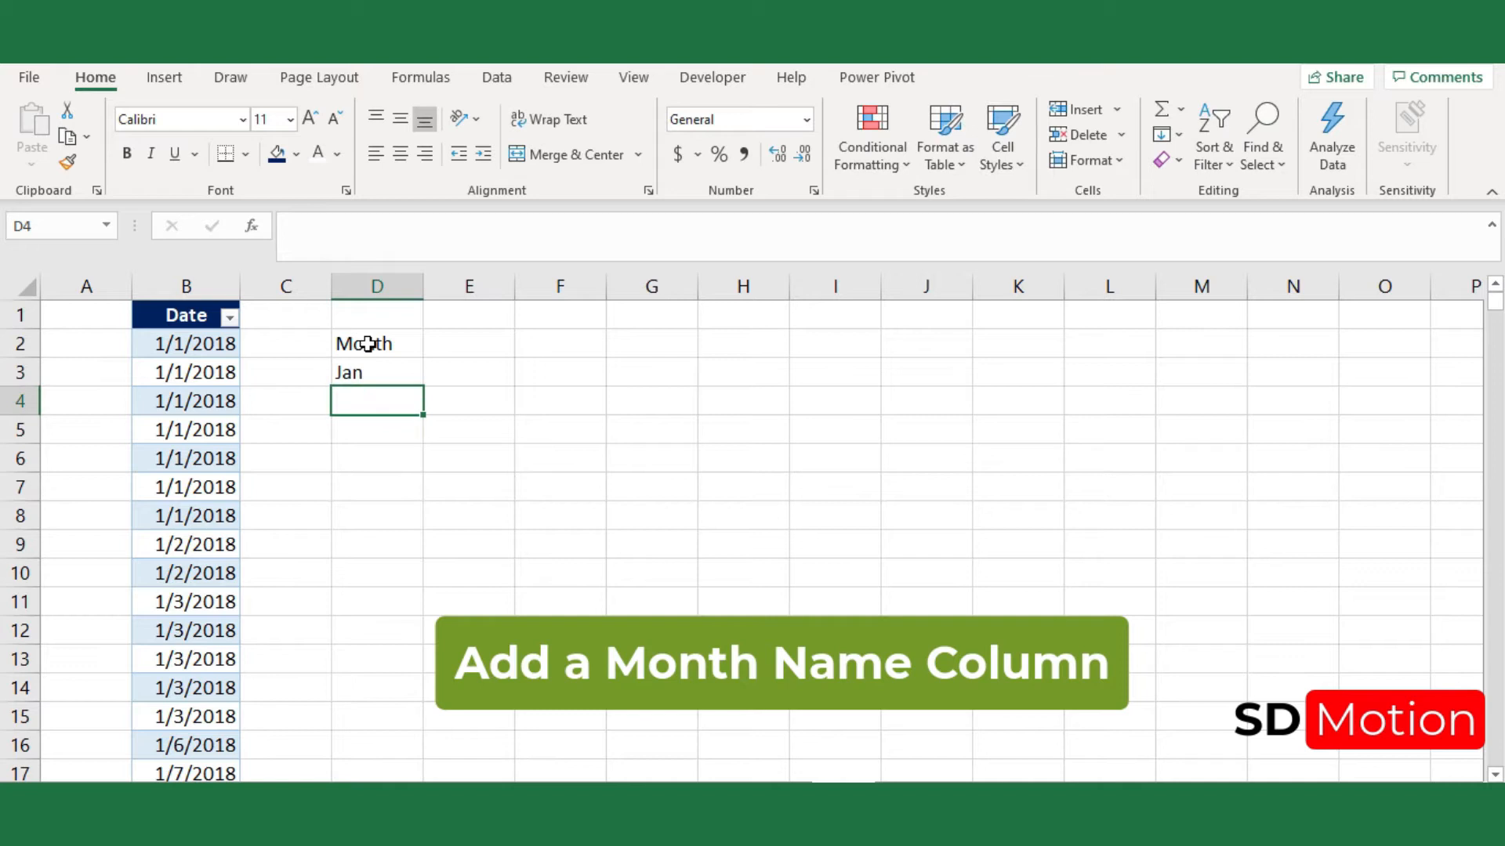
pyautogui.click(410, 373)
pyautogui.moveTo(423, 386); pyautogui.dragTo(408, 696)
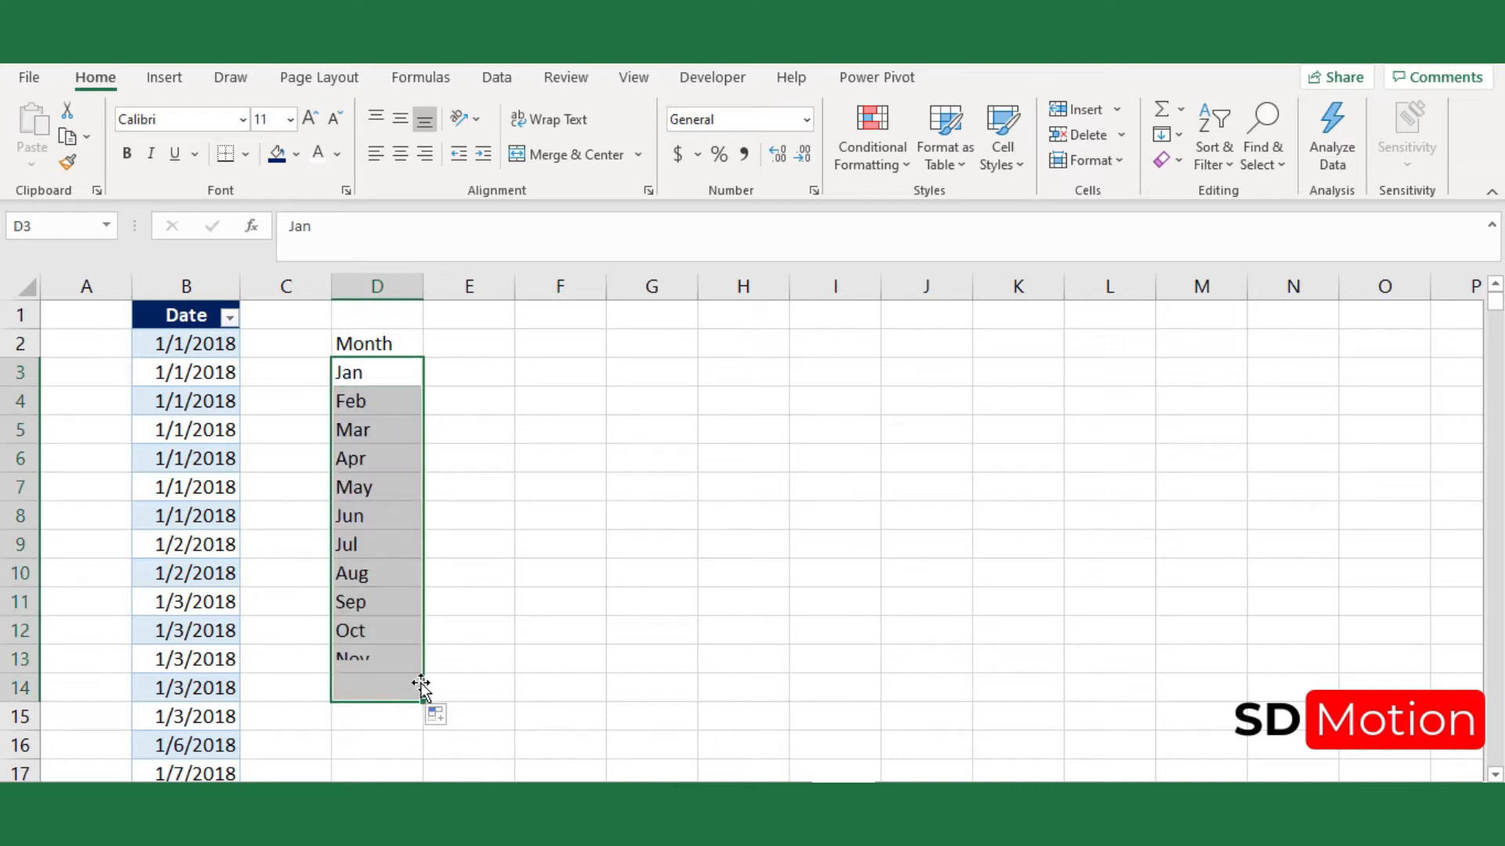
# Enter the heading "Month in Number" in E2
pyautogui.click(479, 350)
pyautogui.write('MOnth')
pyautogui.press('BackSpace')
pyautogui.press('BackSpace')
pyautogui.press('BackSpace')
pyautogui.press('BackSpace')
pyautogui.write('onth in Number')
pyautogui.press('Return')
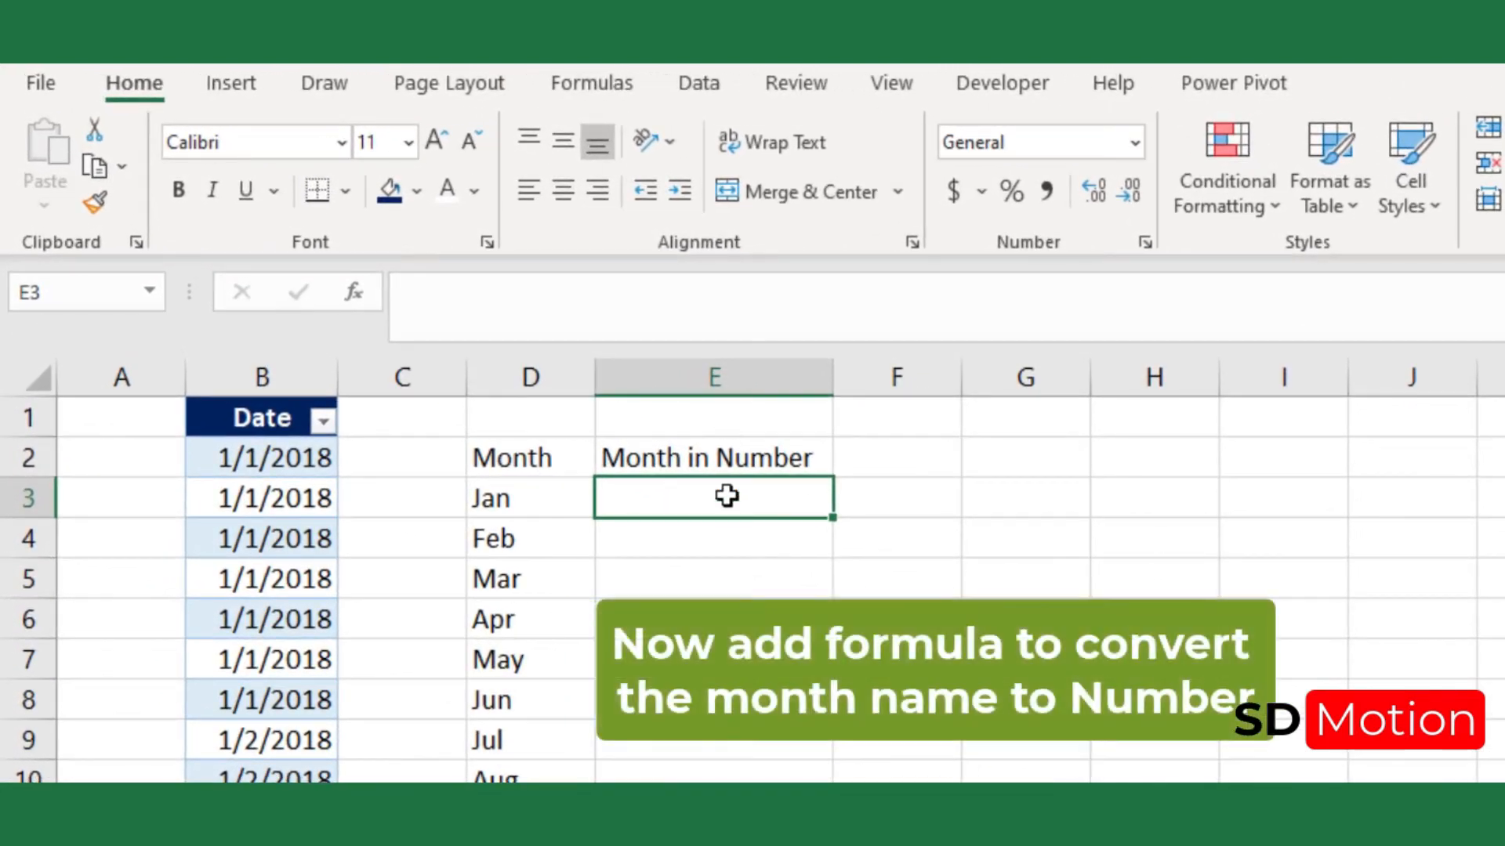
# Enter the formula =MONTH(DATEVALUE(D3&1)) in E3 to convert the month name to a number
pyautogui.write('=mon')
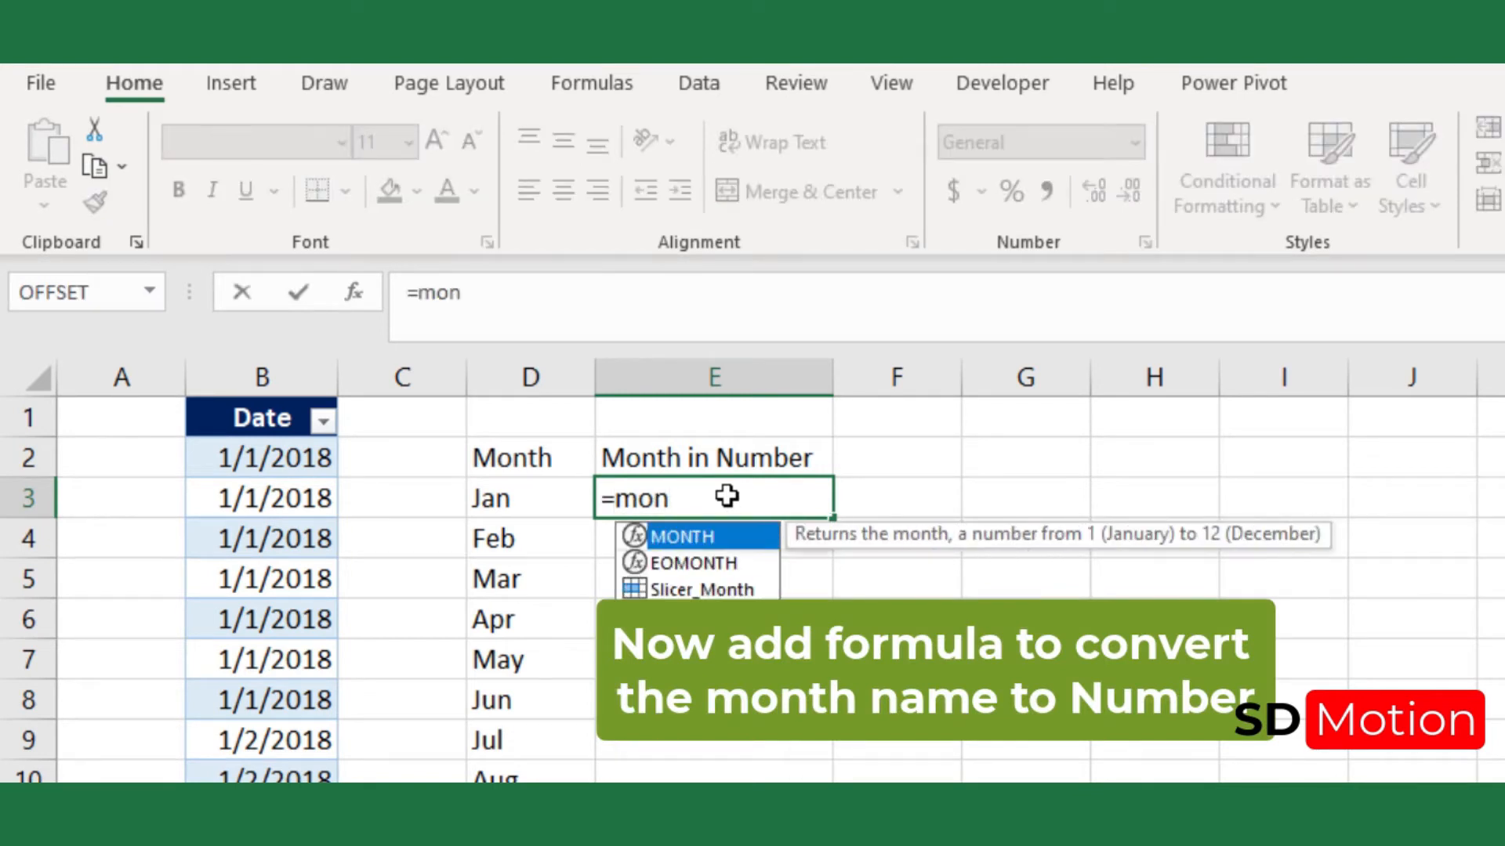
pyautogui.press('Tab')
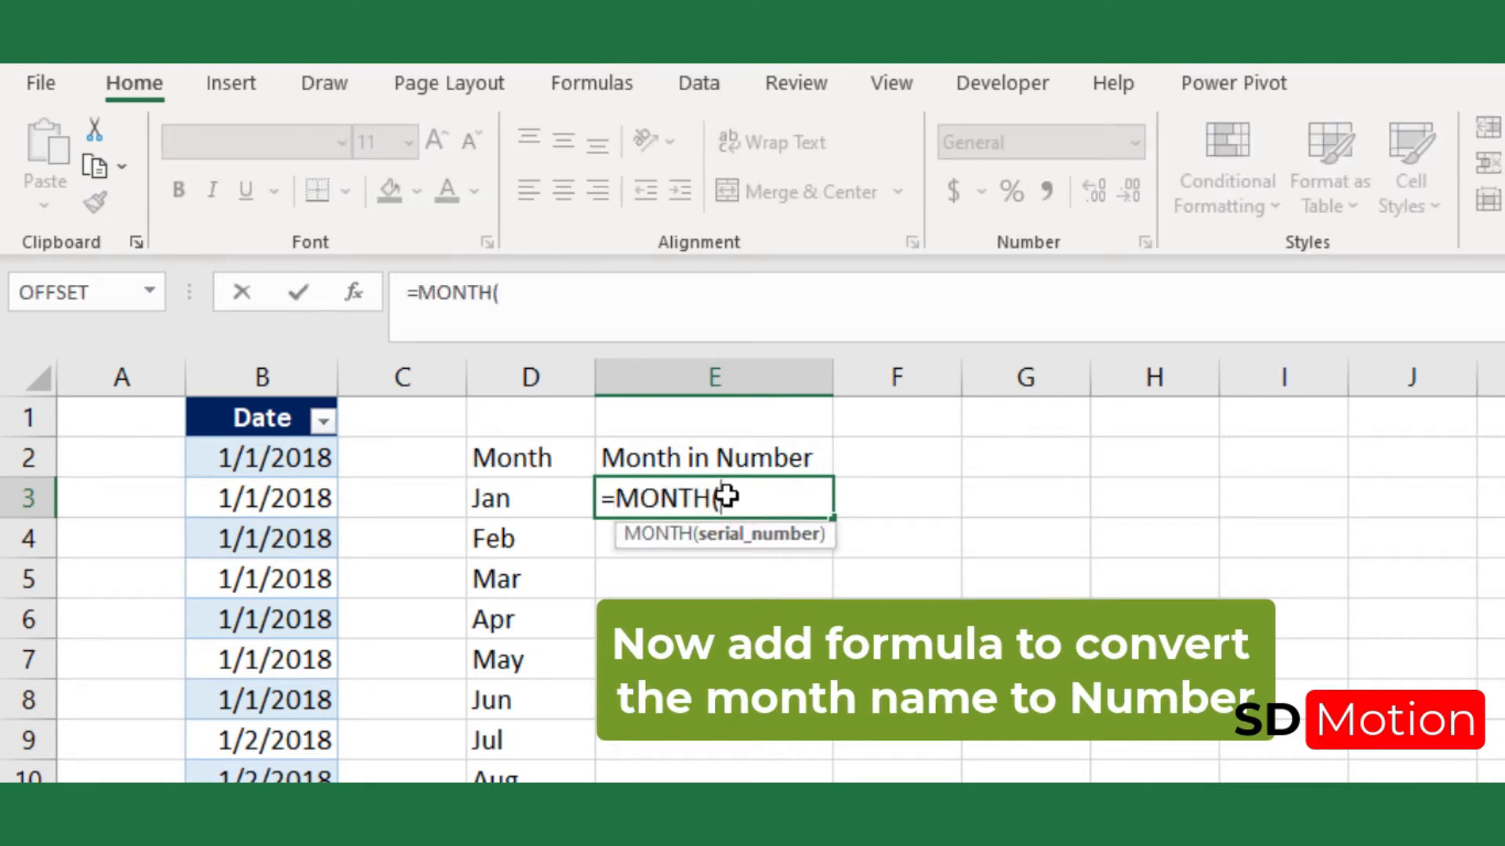
pyautogui.write('da')
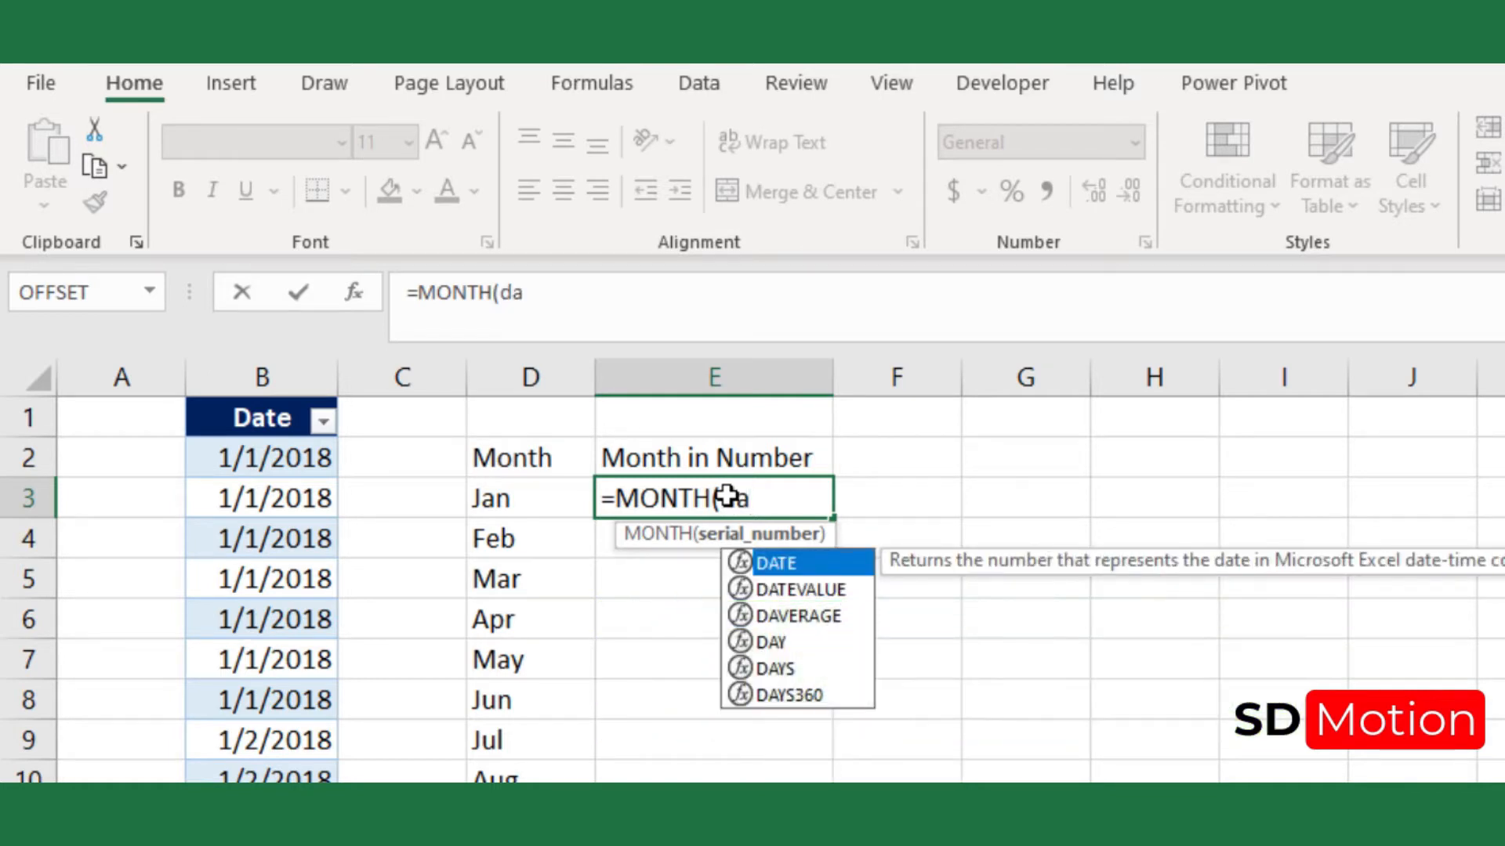
pyautogui.press('Down')
pyautogui.press('Tab')
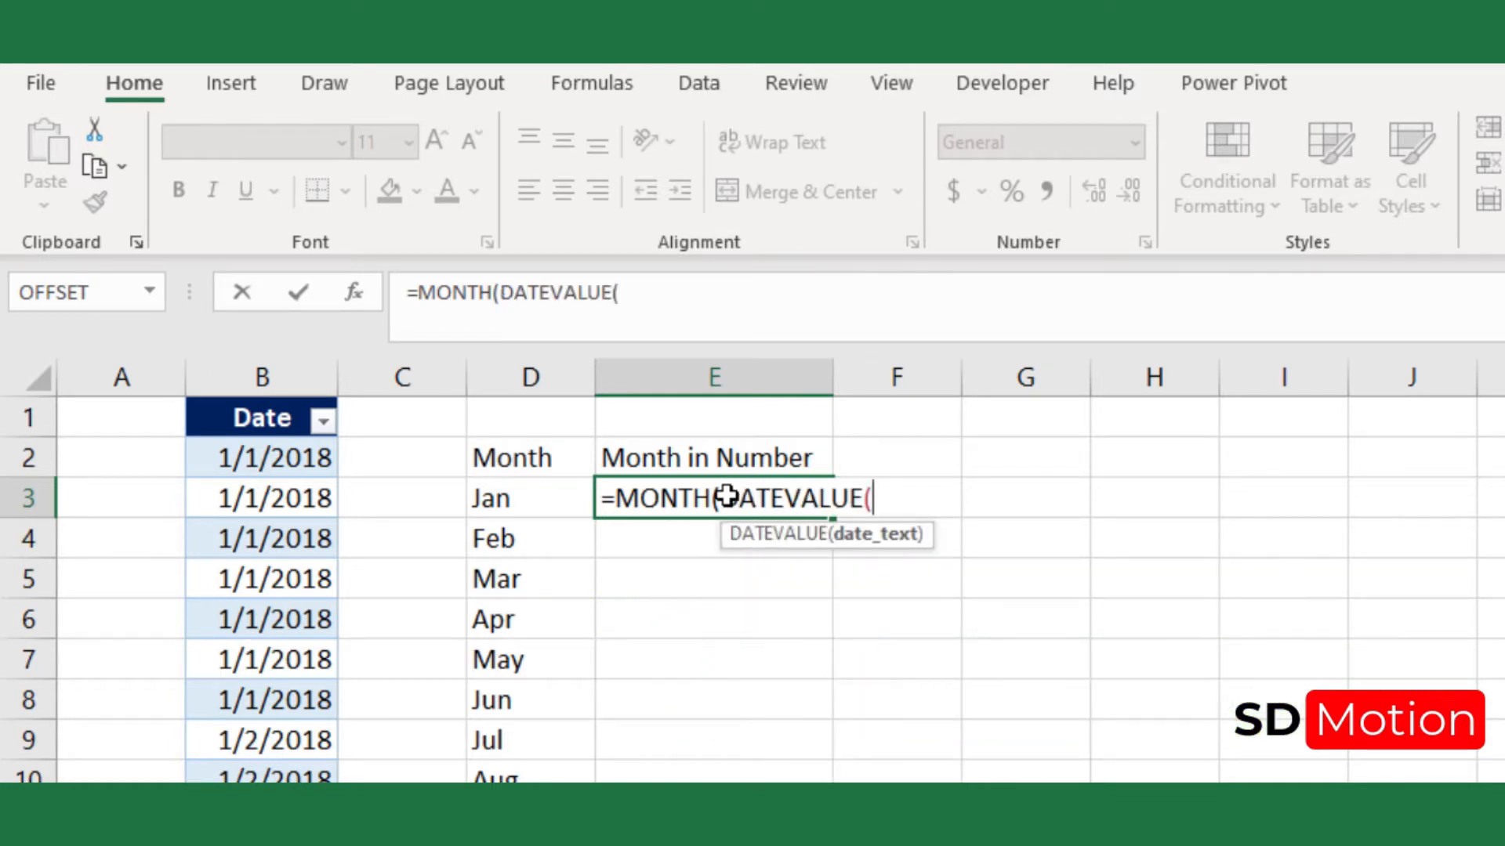
pyautogui.click(537, 499)
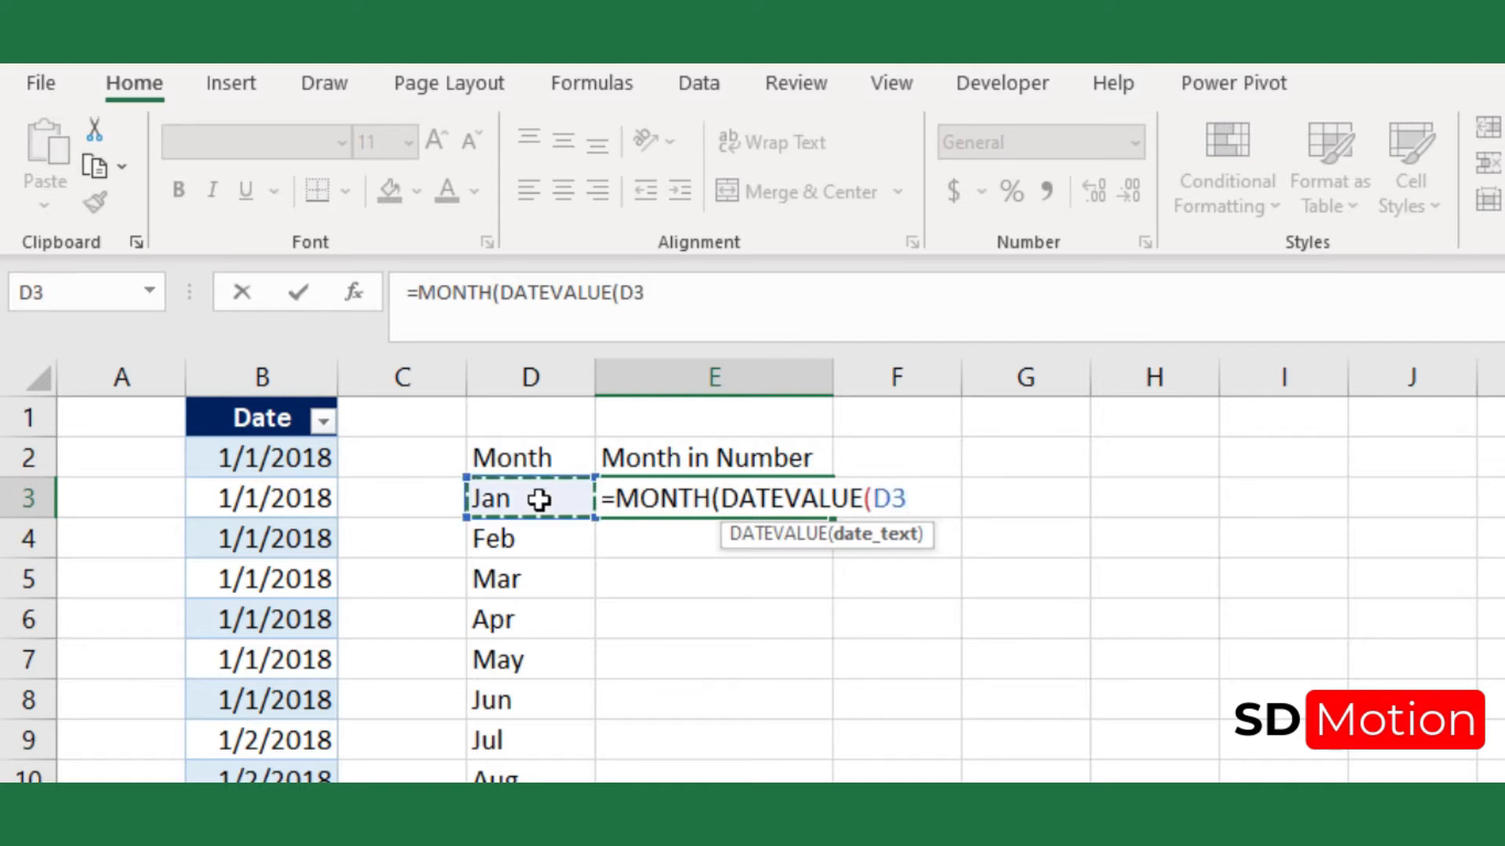
pyautogui.write('&')
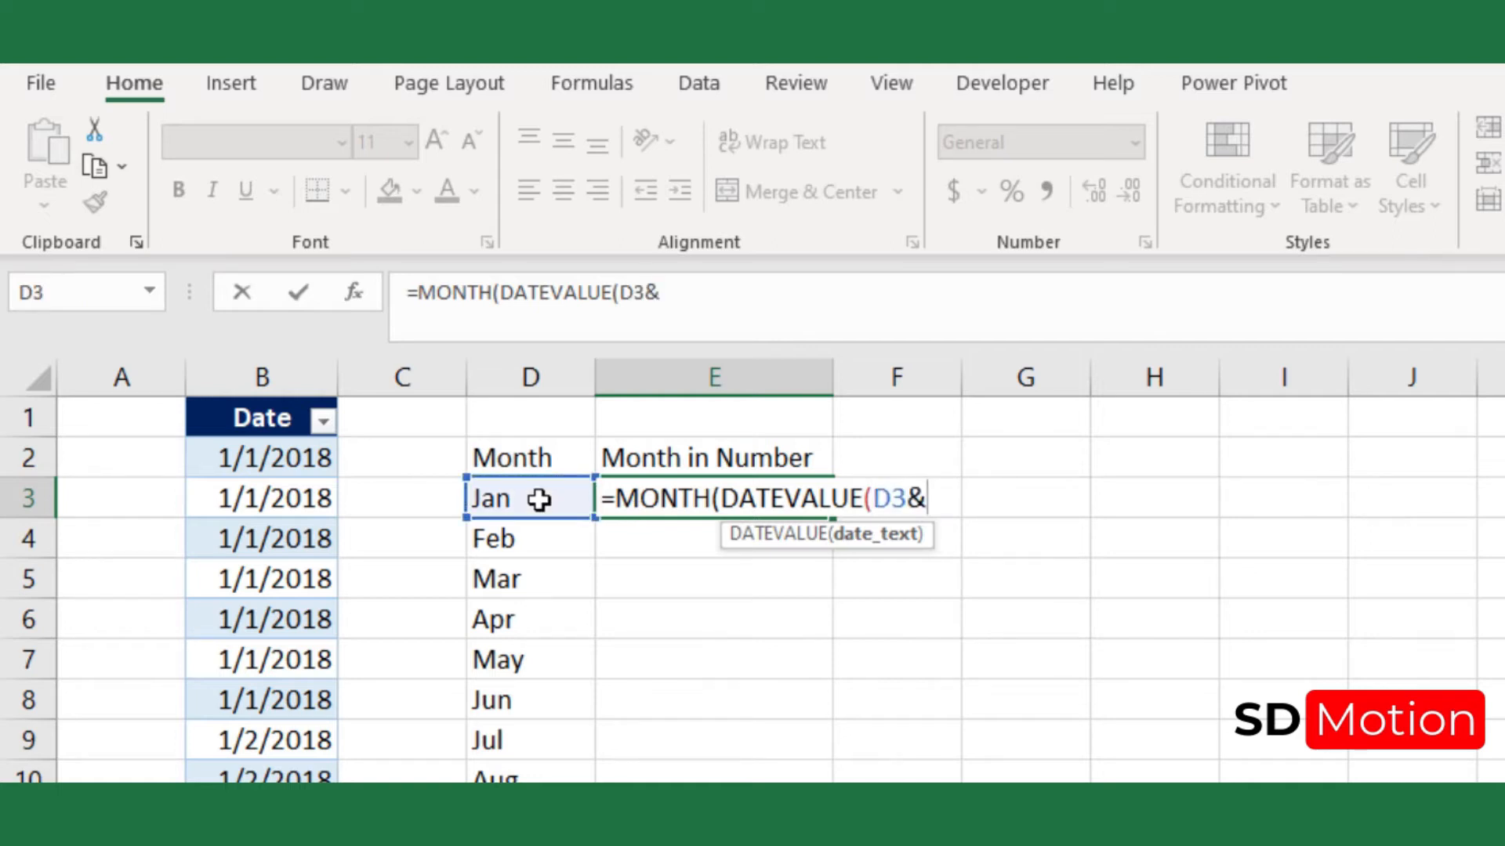
pyautogui.write('1)')
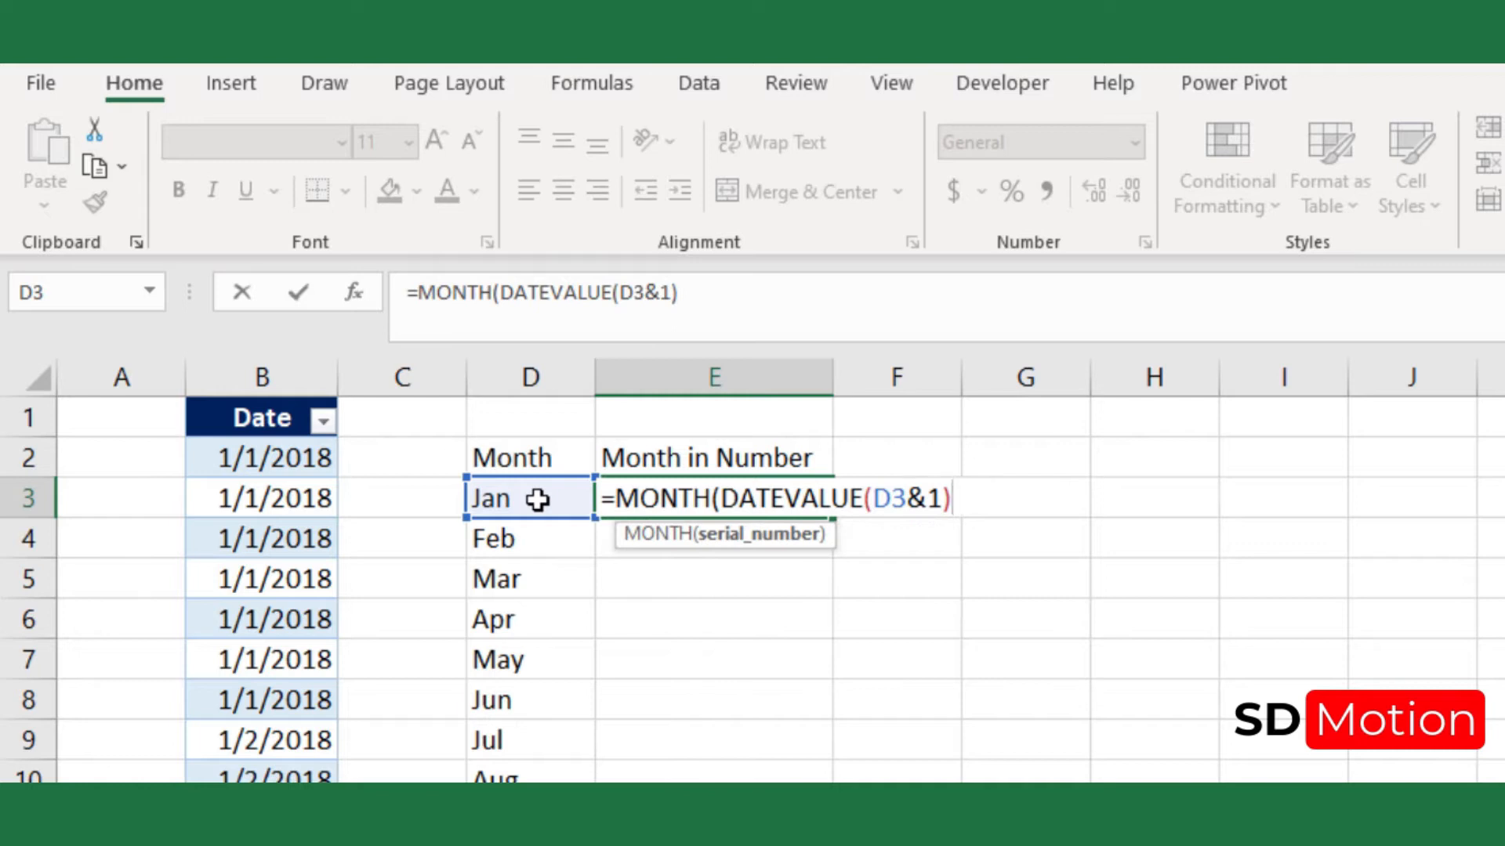
pyautogui.write(')')
pyautogui.press('Return')
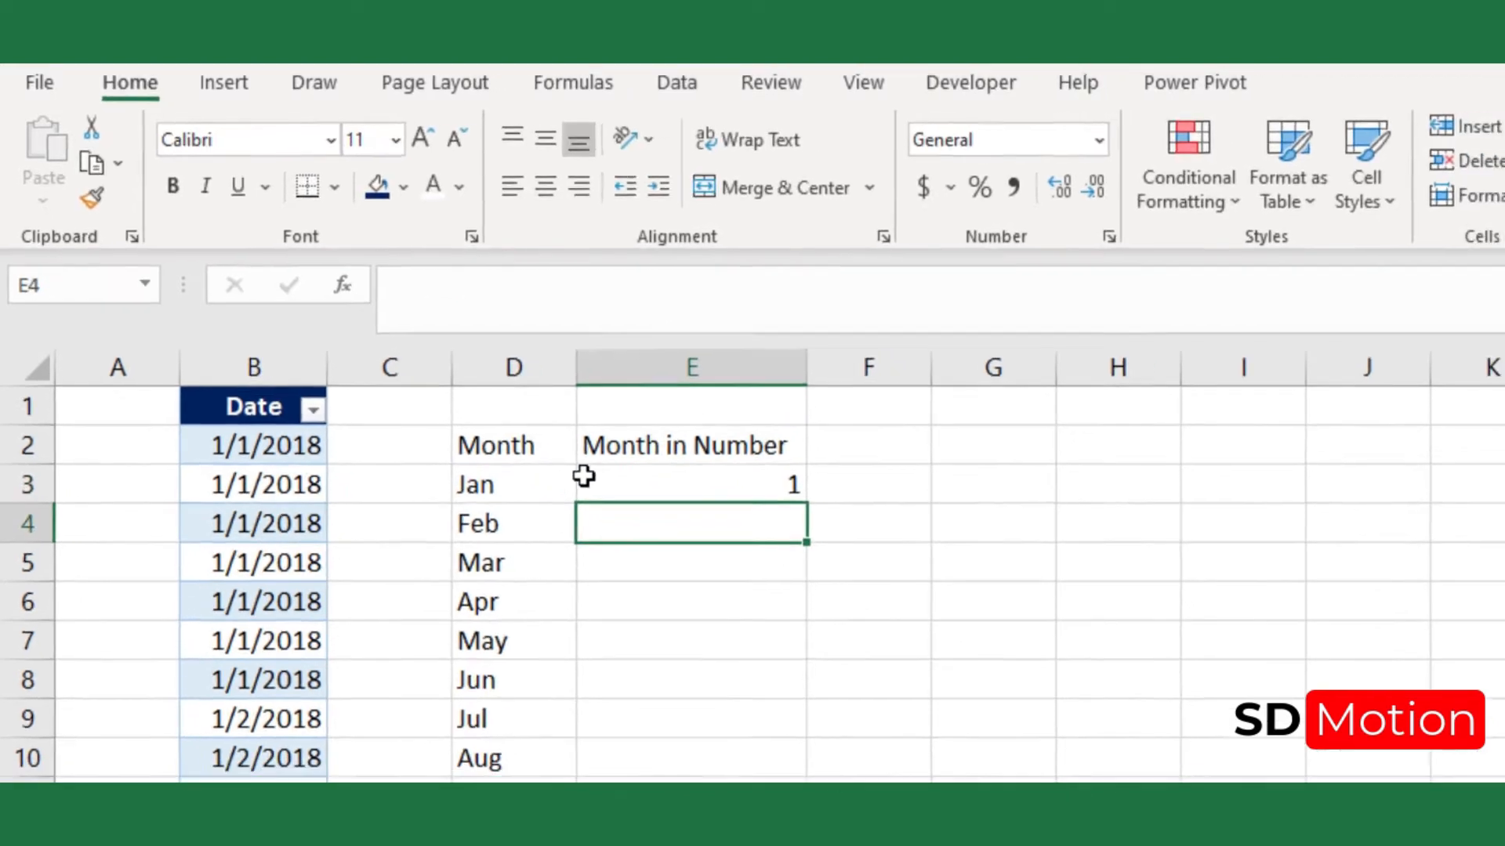
# Fill the month number formula from E3 down to E14 and centre the values horizontally
pyautogui.click(784, 506)
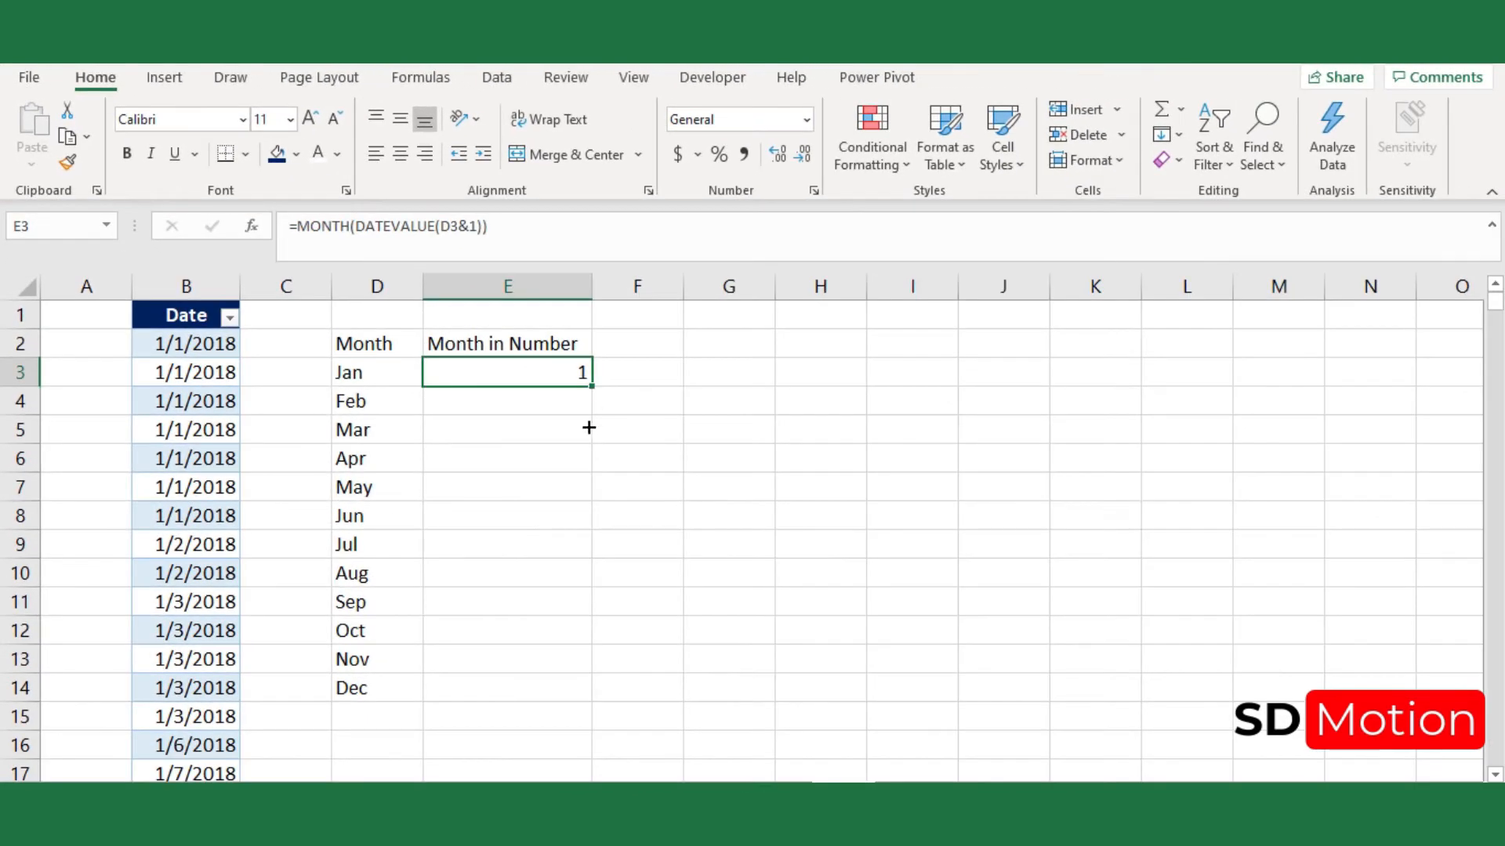
pyautogui.moveTo(588, 427); pyautogui.dragTo(558, 708)
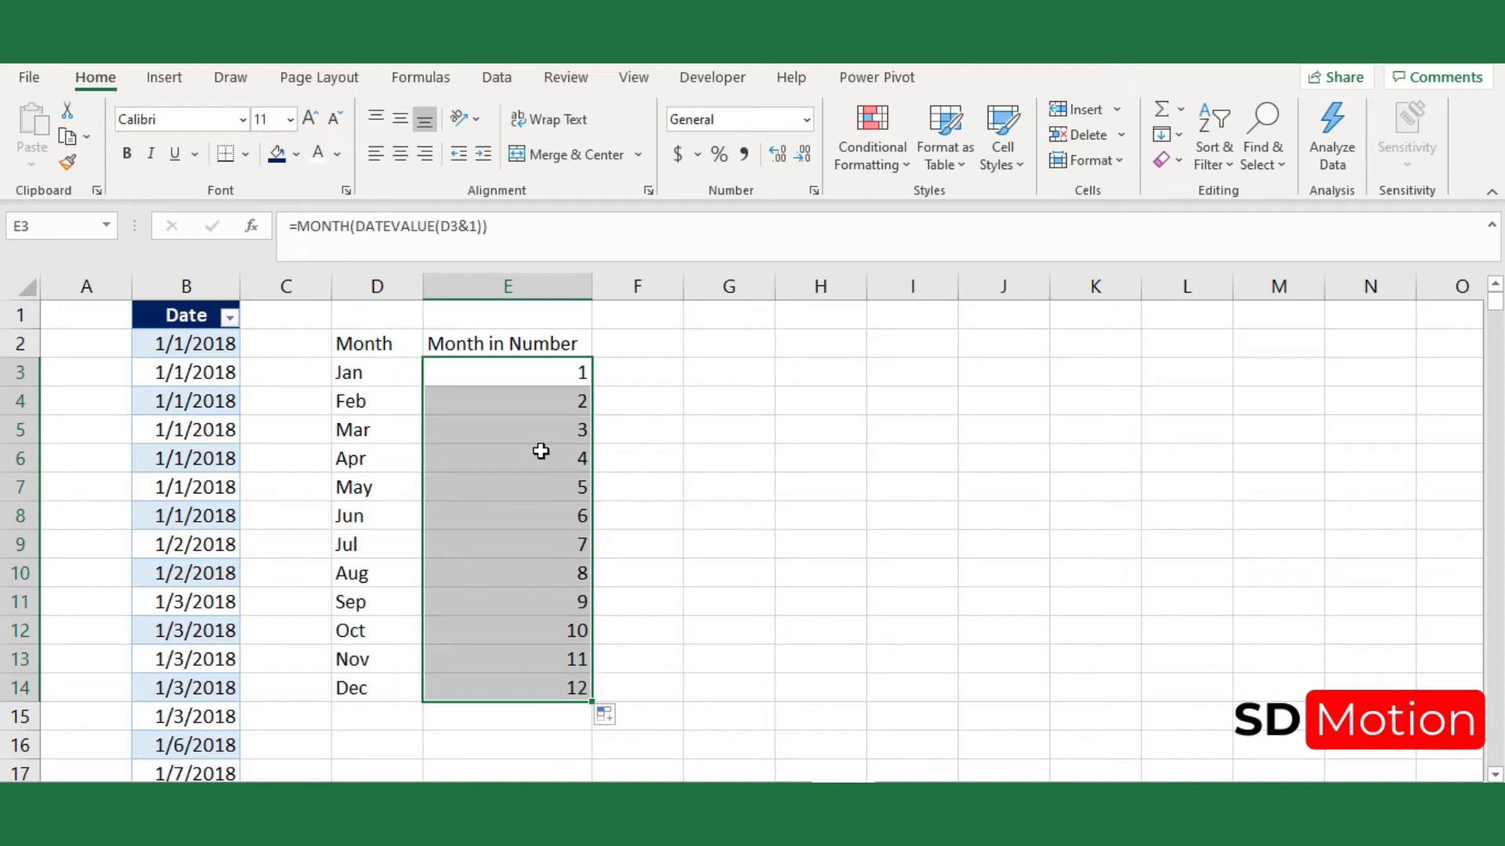
pyautogui.click(400, 154)
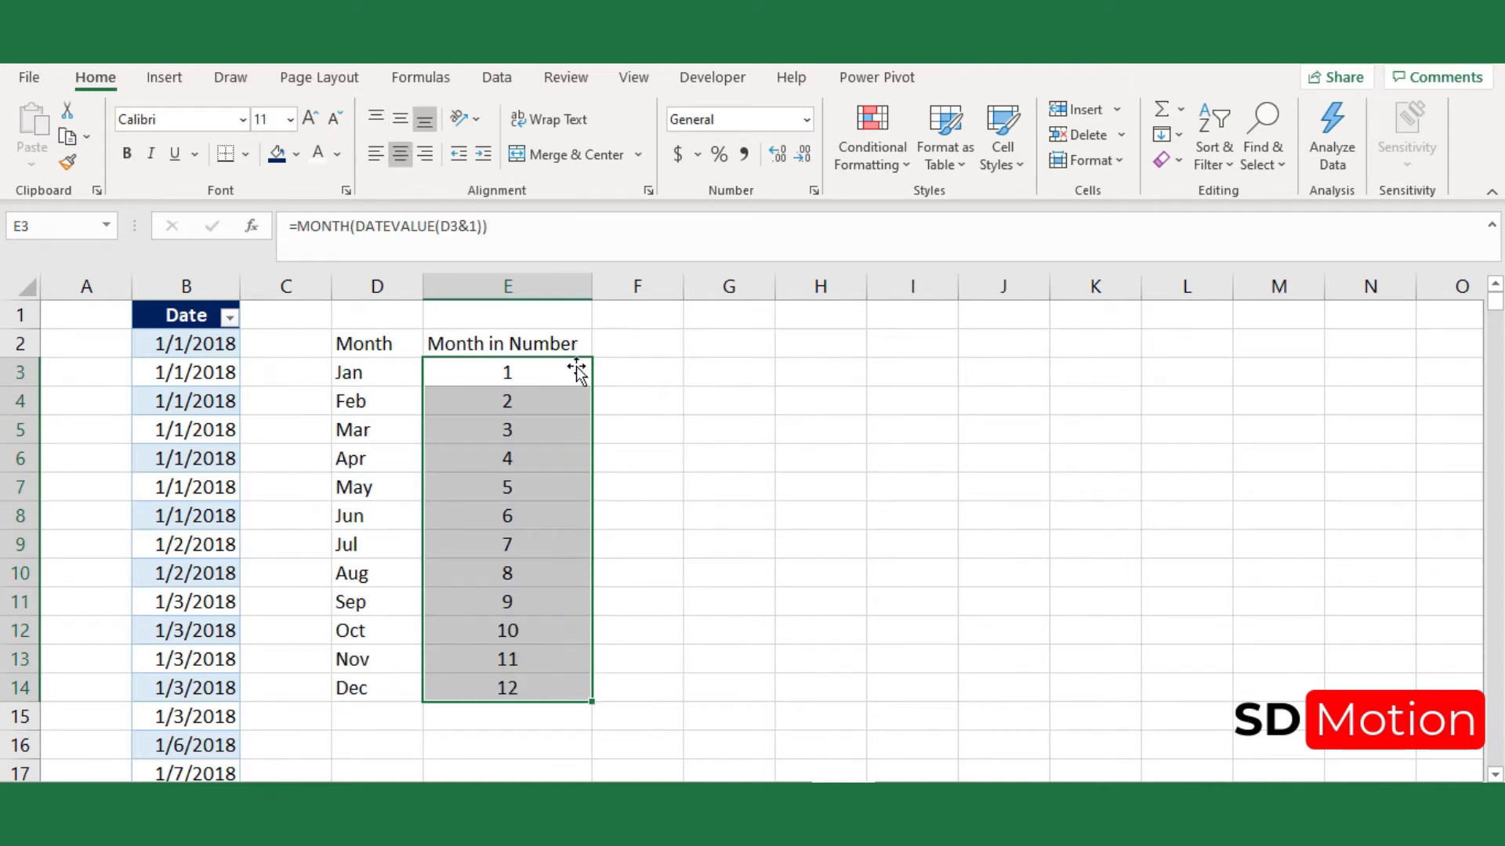
# Enter the heading "Frequency" in F2 and widen column F slightly to fit it
pyautogui.click(673, 424)
pyautogui.click(659, 349)
pyautogui.write('Frequency')
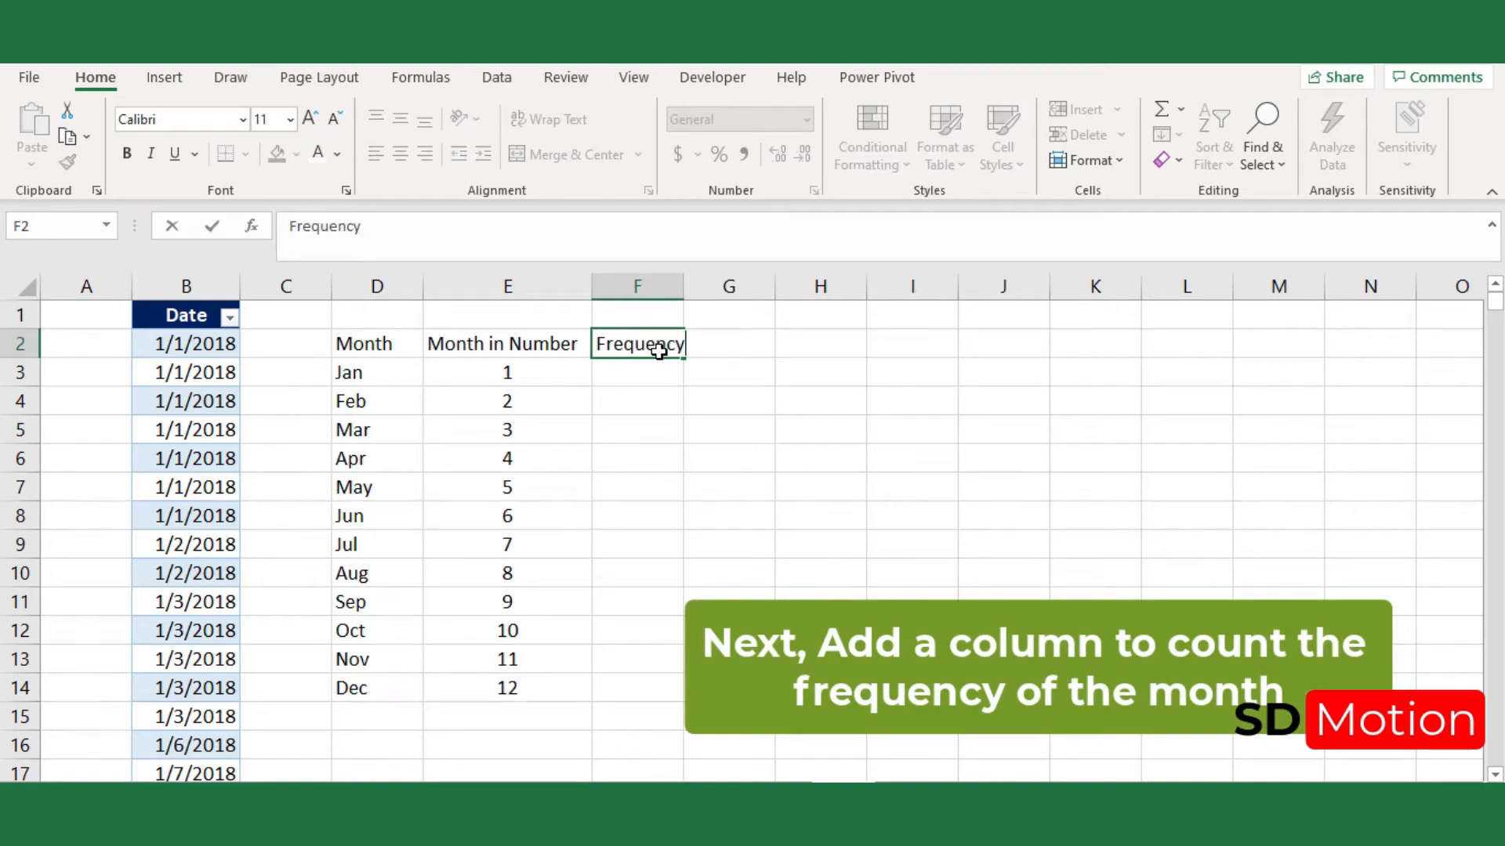
pyautogui.press('Return')
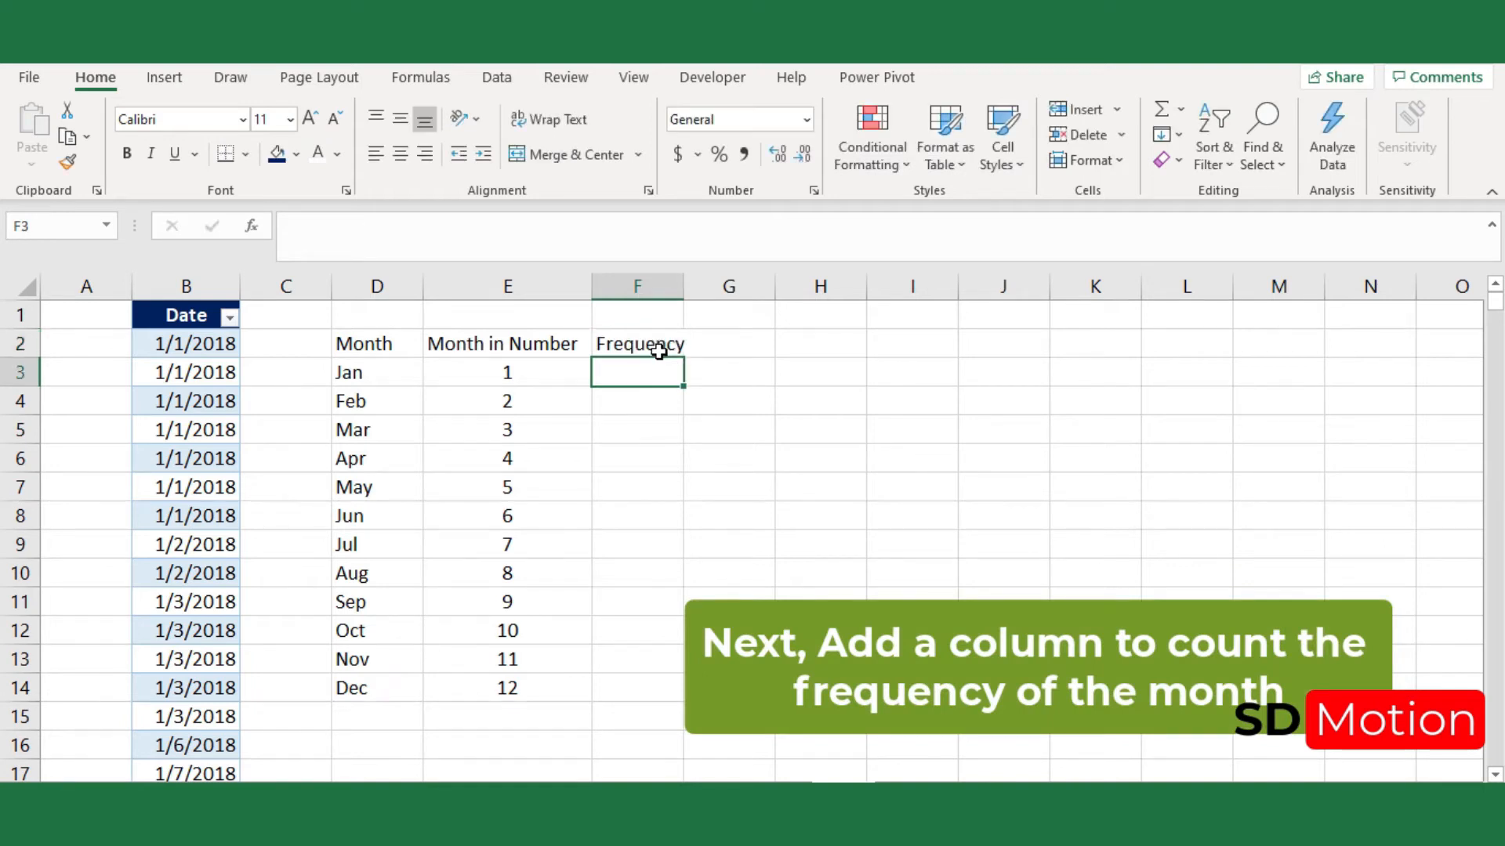
pyautogui.moveTo(682, 289); pyautogui.dragTo(695, 288)
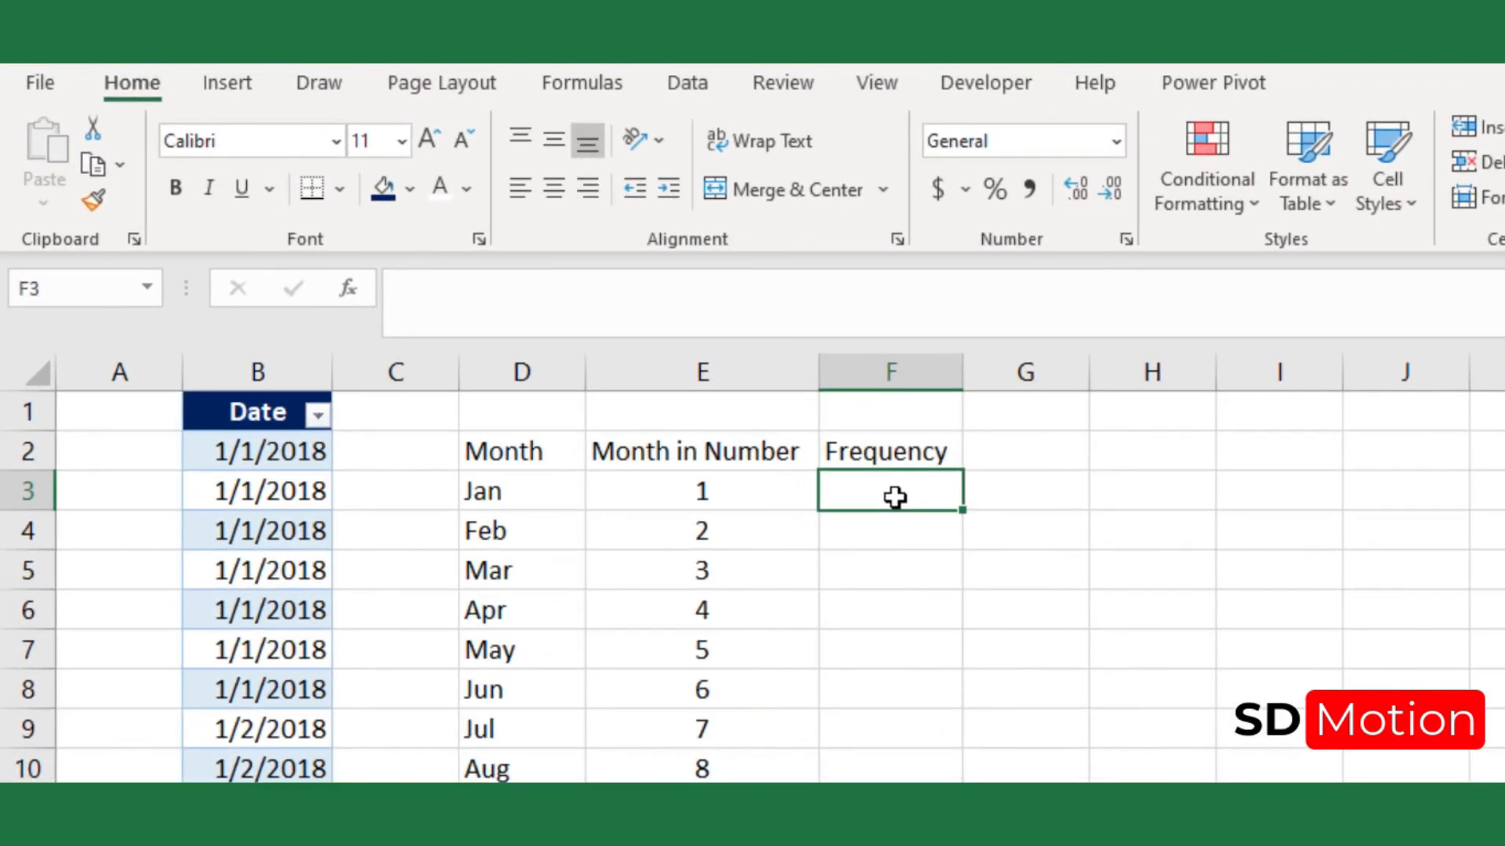
# Enter the formula =SUMPRODUCT(1*(MONTH(Table5[Date])=E3)) in F3 to count the dates falling in that month
pyautogui.write('=')
pyautogui.press('Escape')
pyautogui.write('=sum')
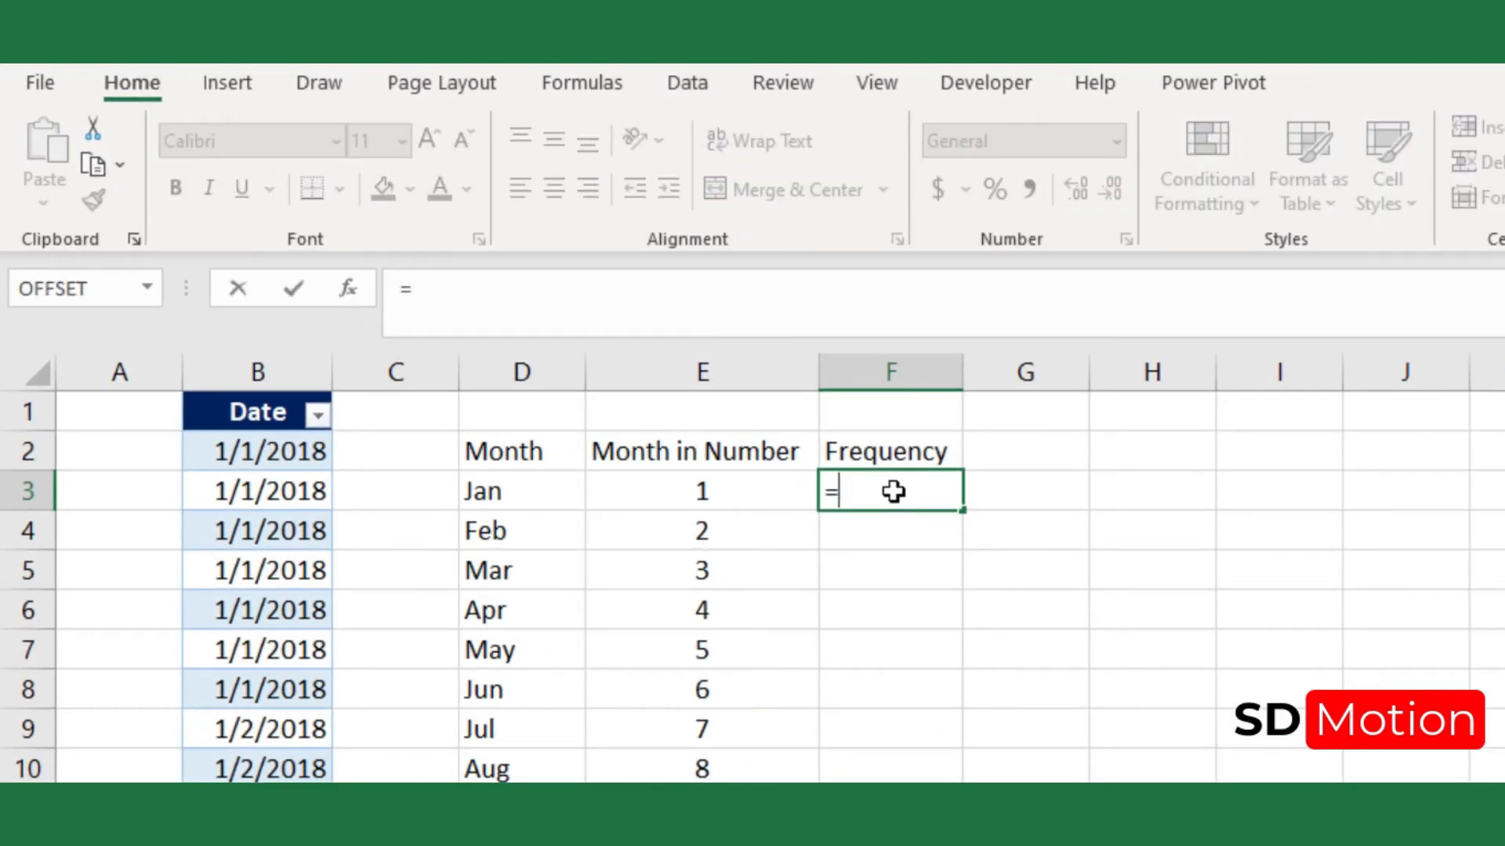
pyautogui.press('Down')
pyautogui.press('Down')
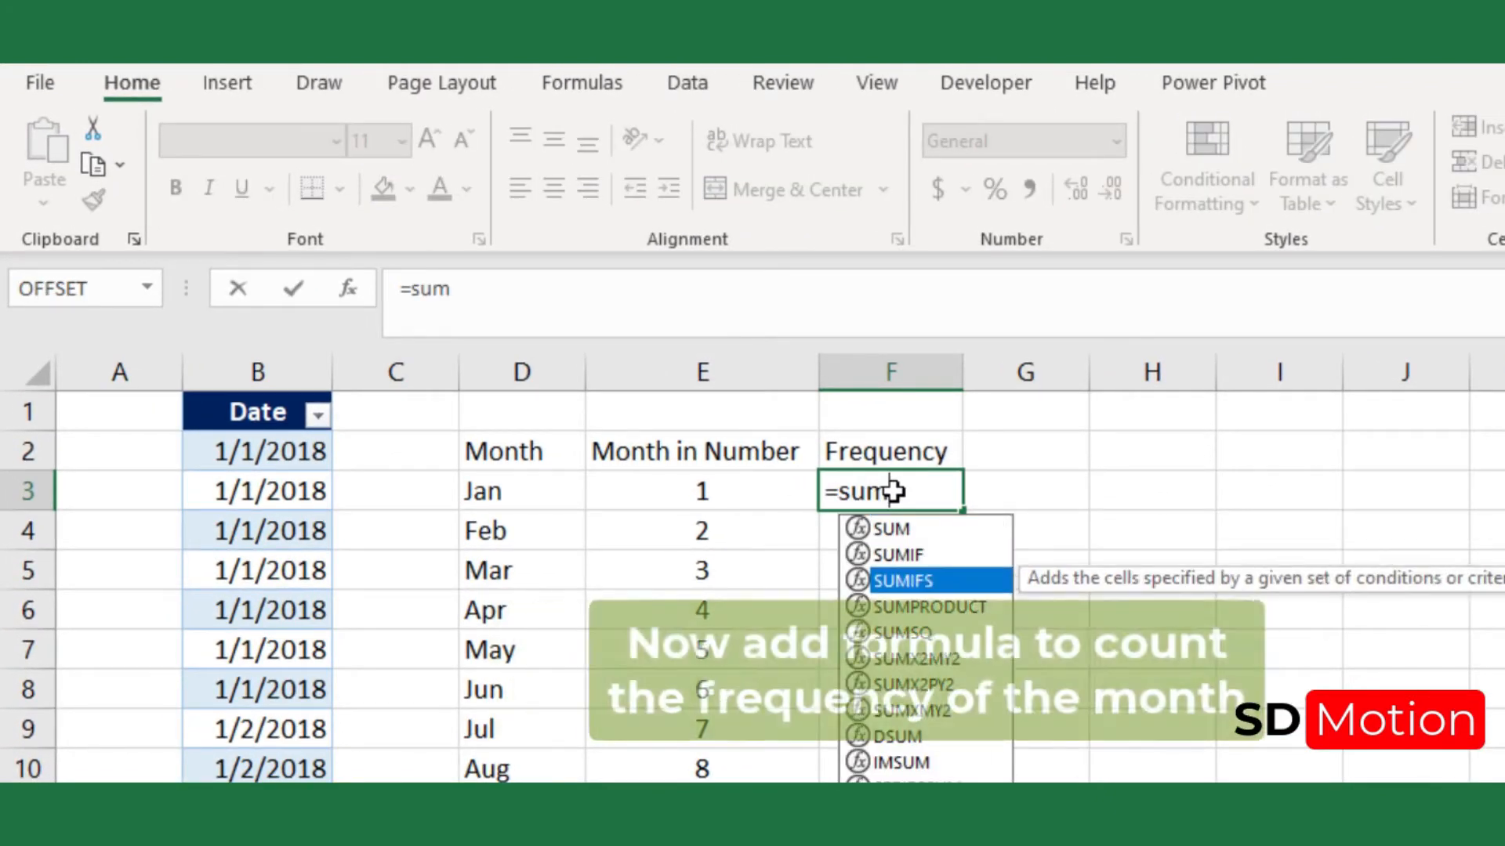
pyautogui.press('Down')
pyautogui.press('Tab')
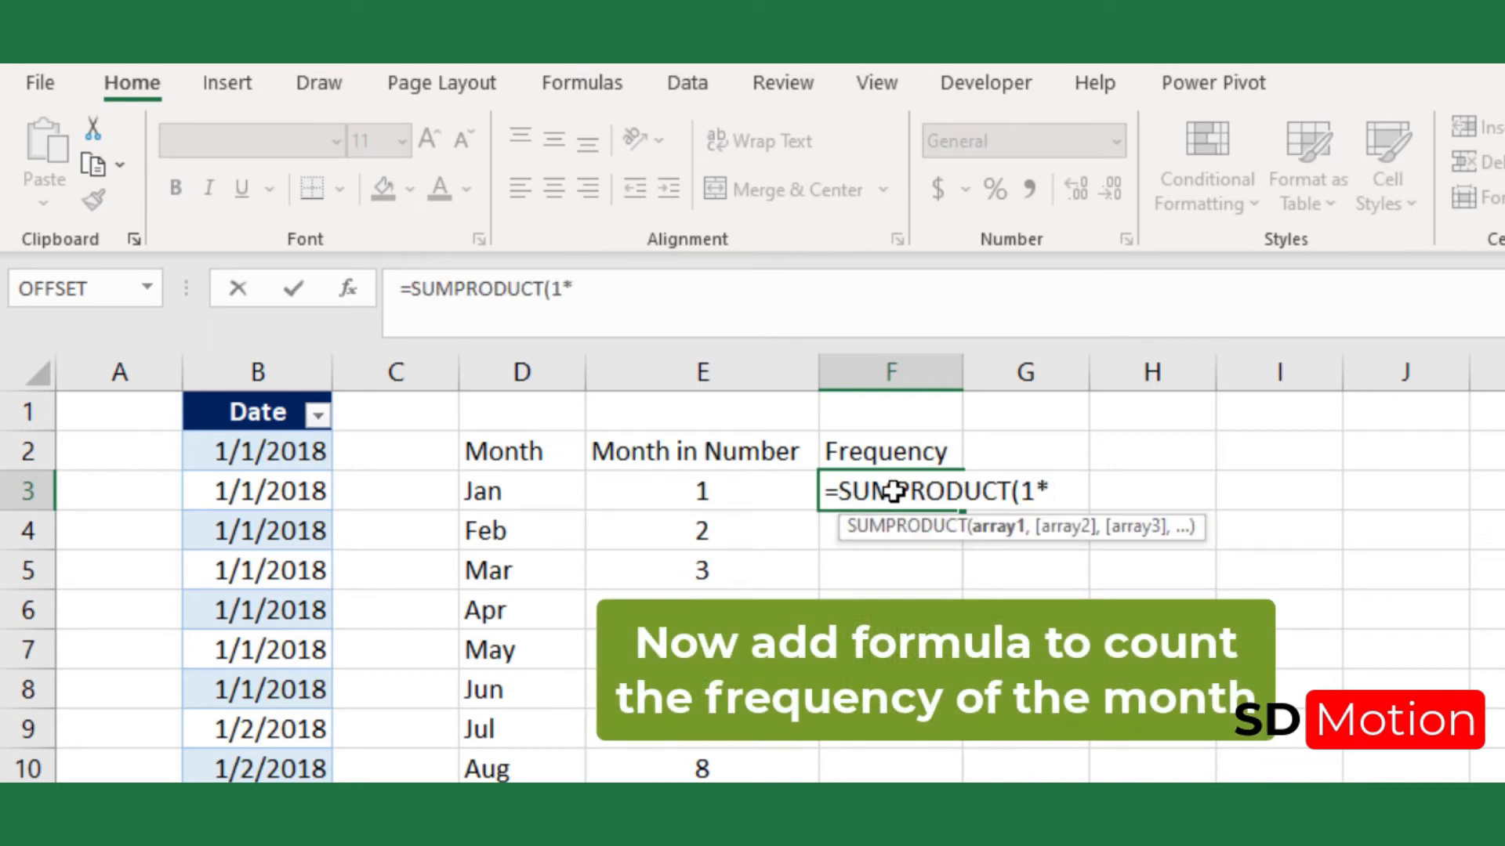
pyautogui.write('1*(mon')
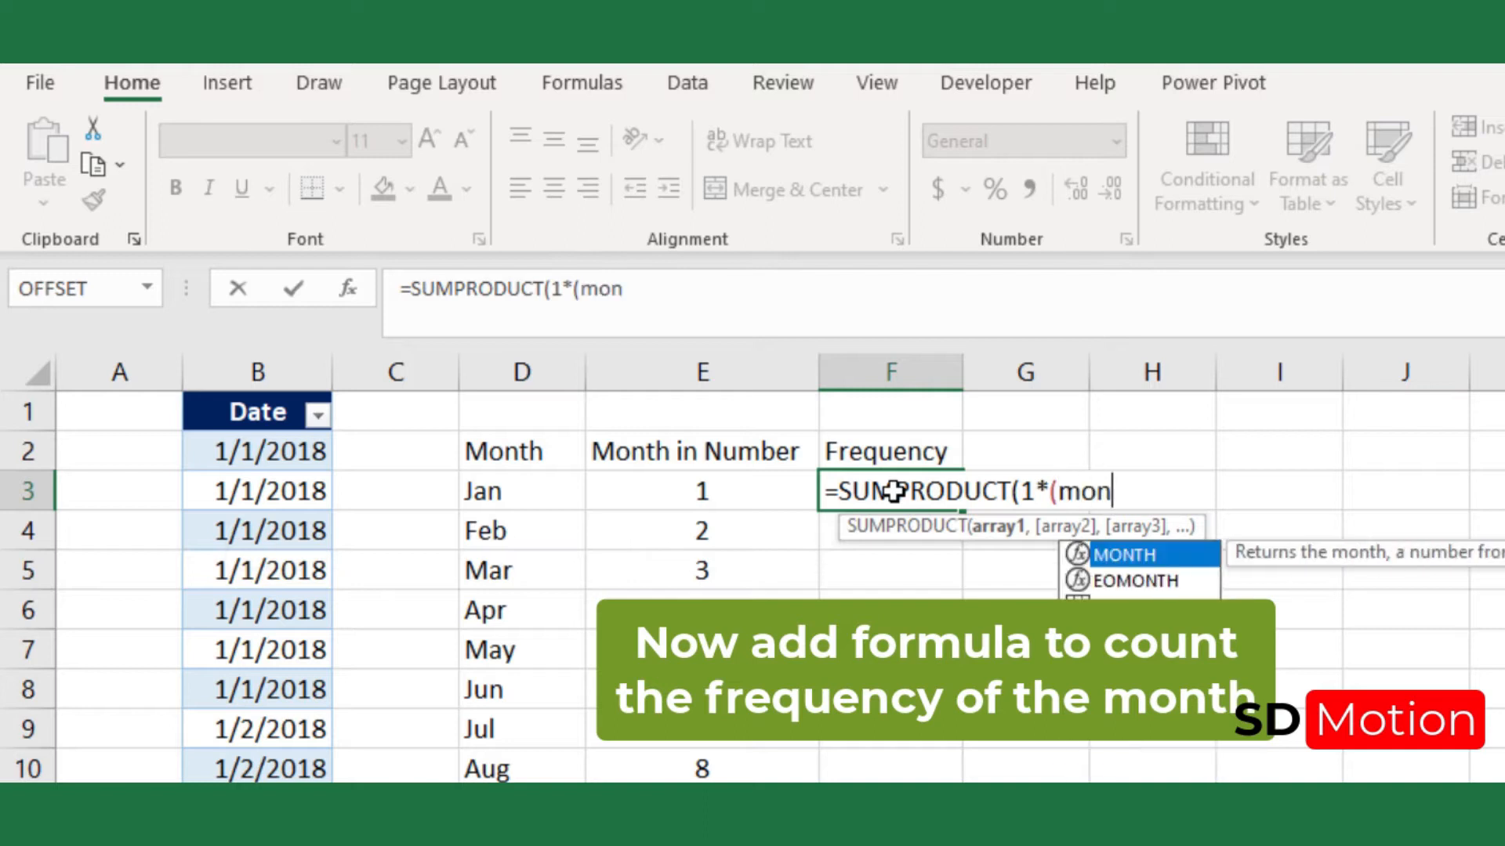
pyautogui.press('Tab')
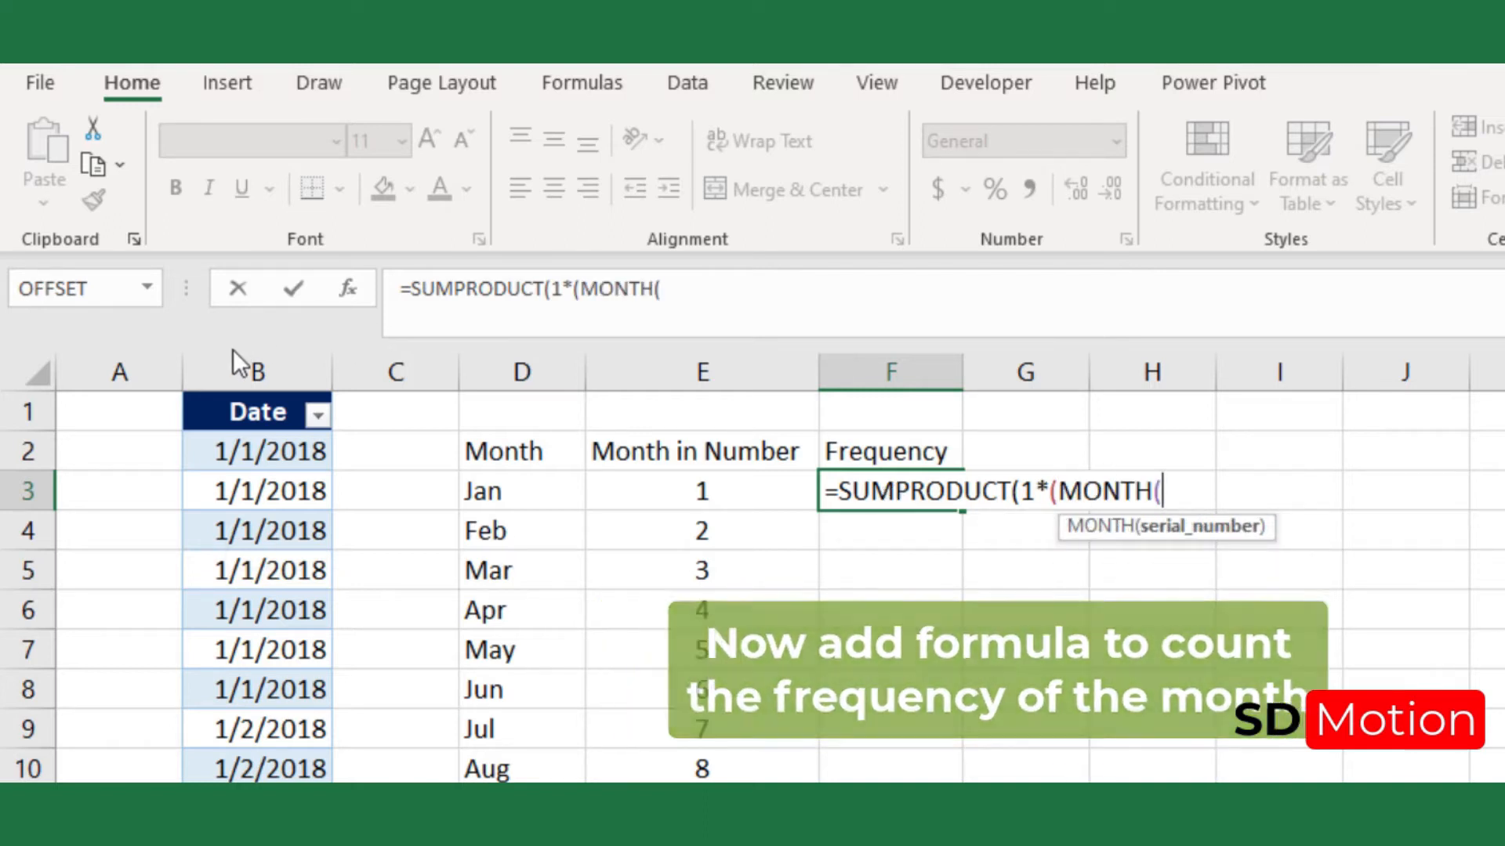
pyautogui.click(238, 394)
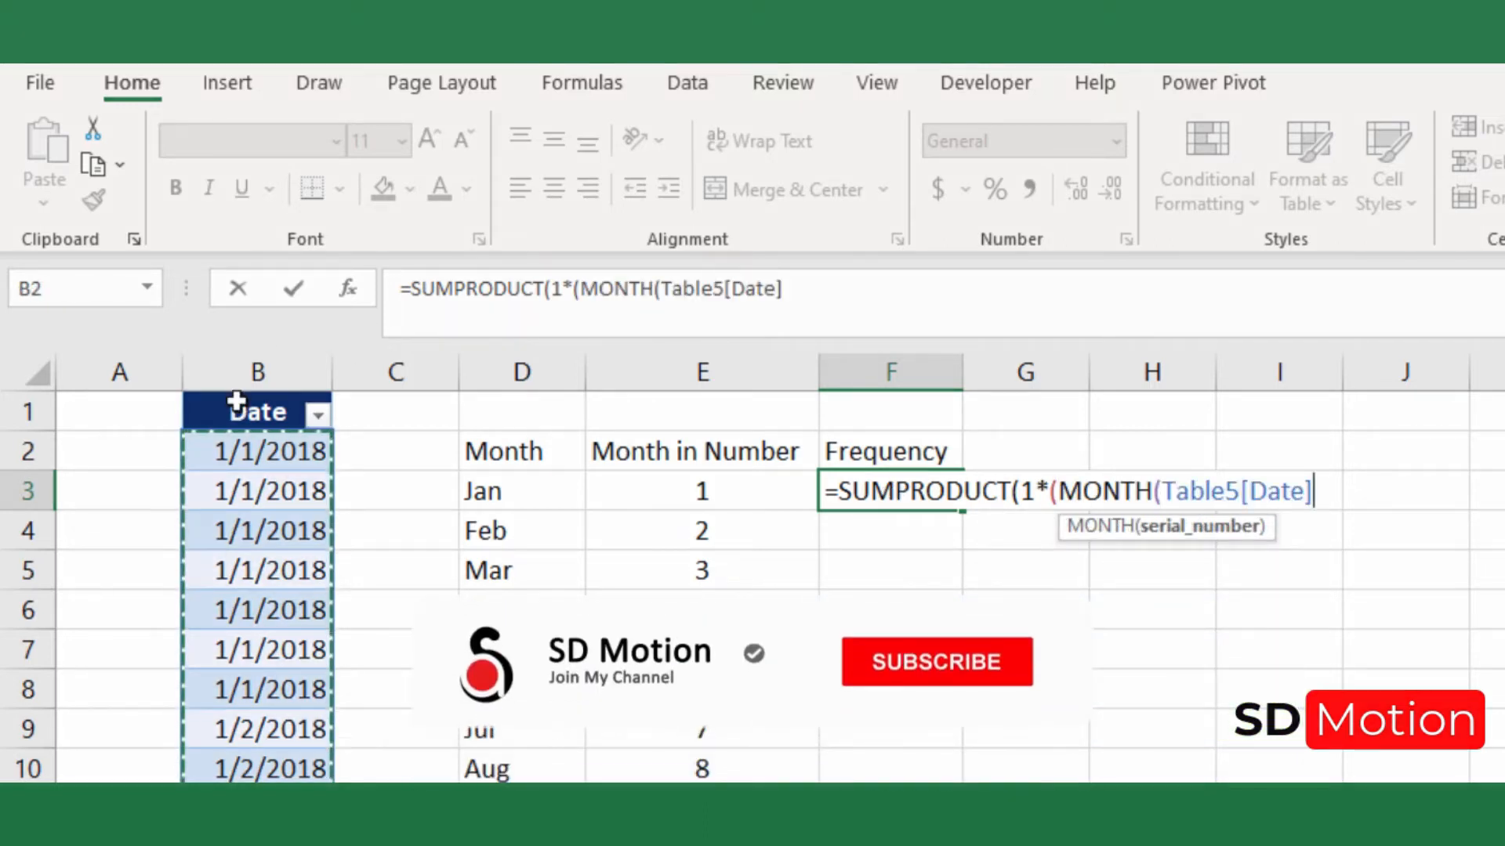
pyautogui.write(')')
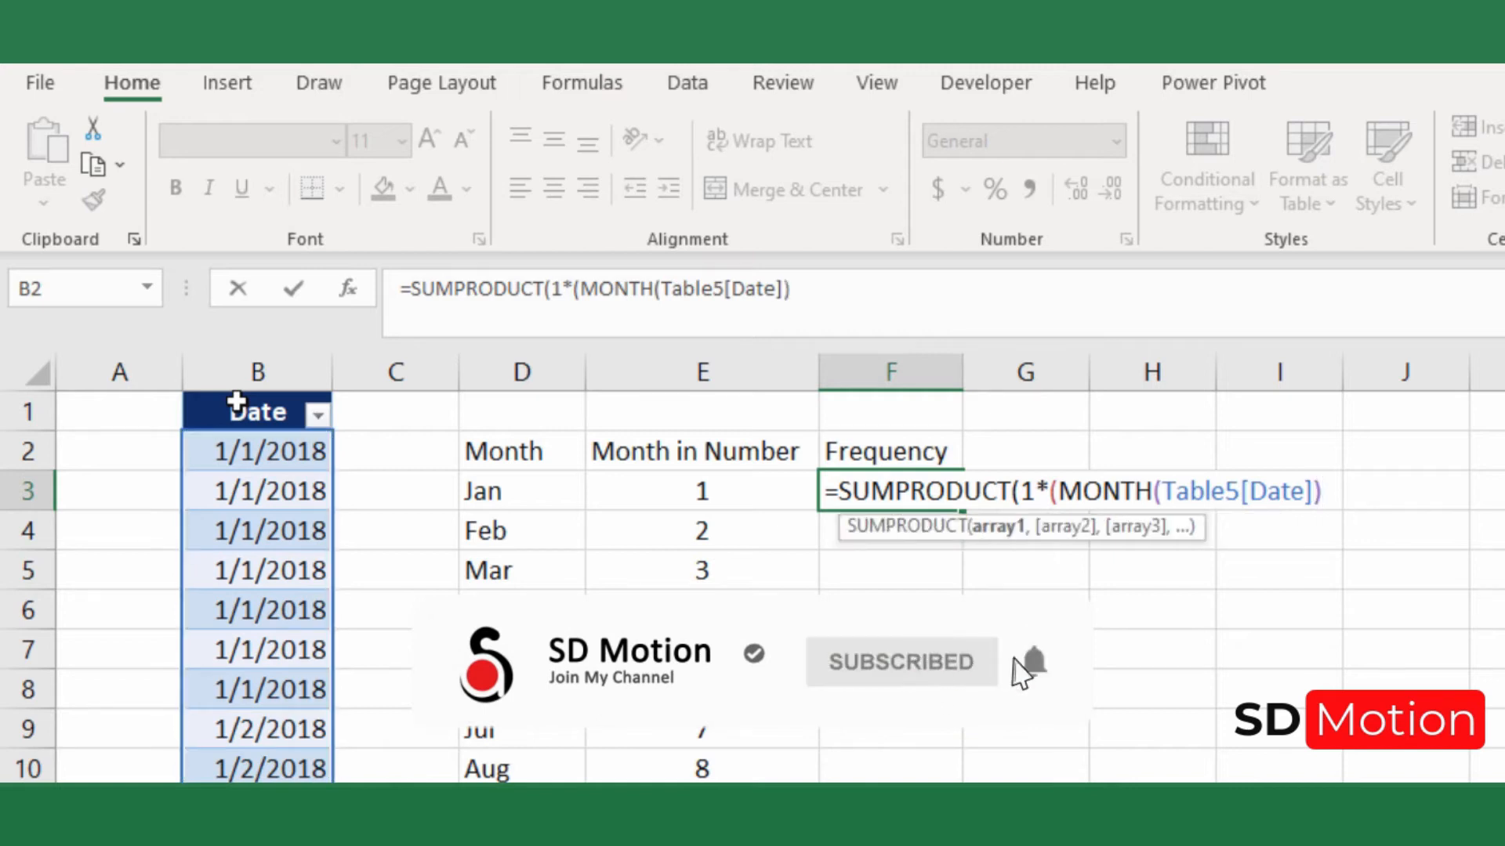
pyautogui.write('=')
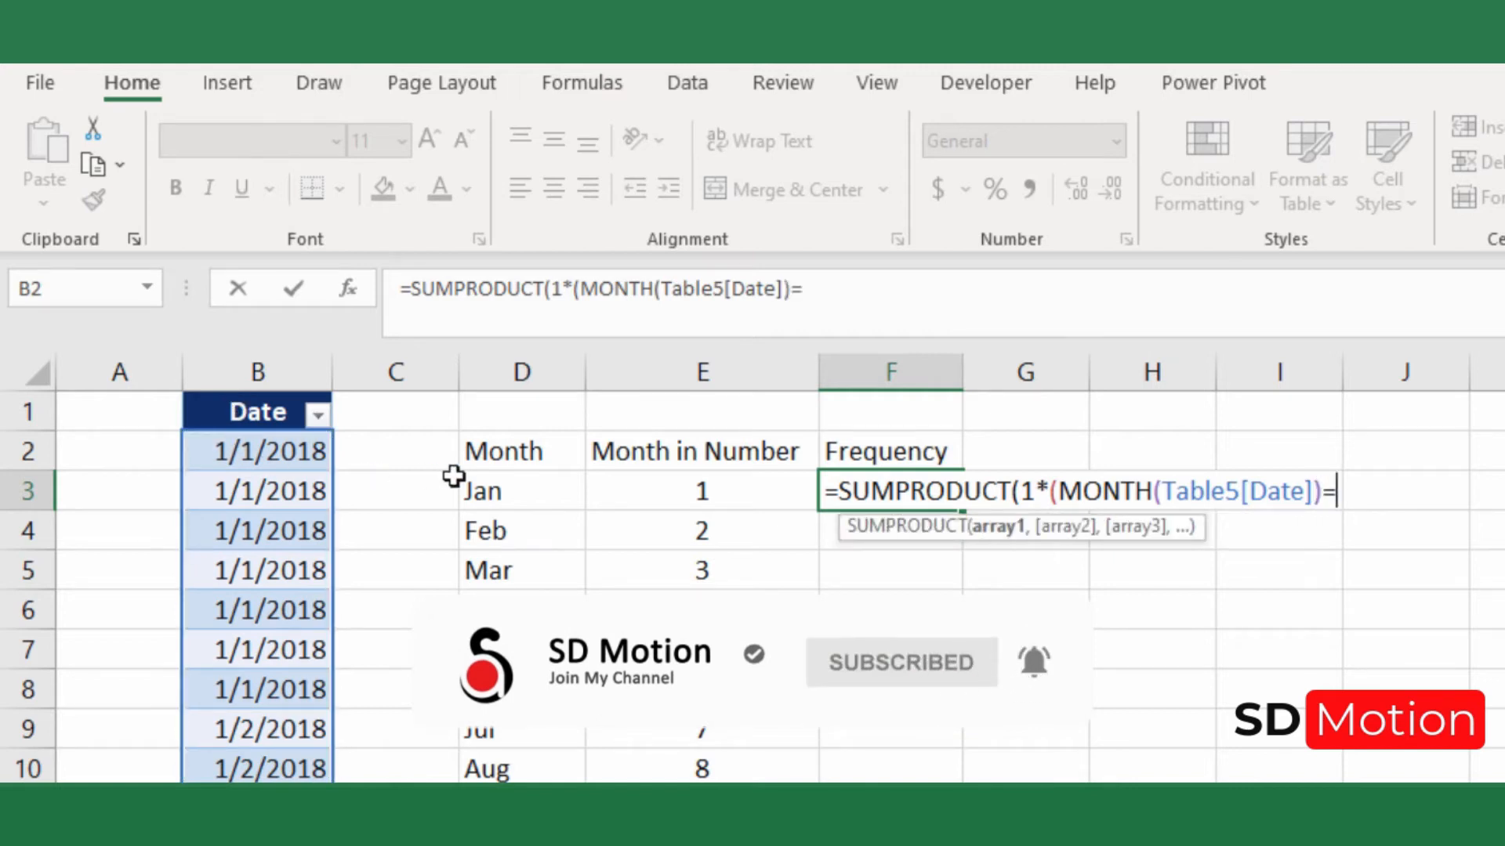
pyautogui.click(649, 494)
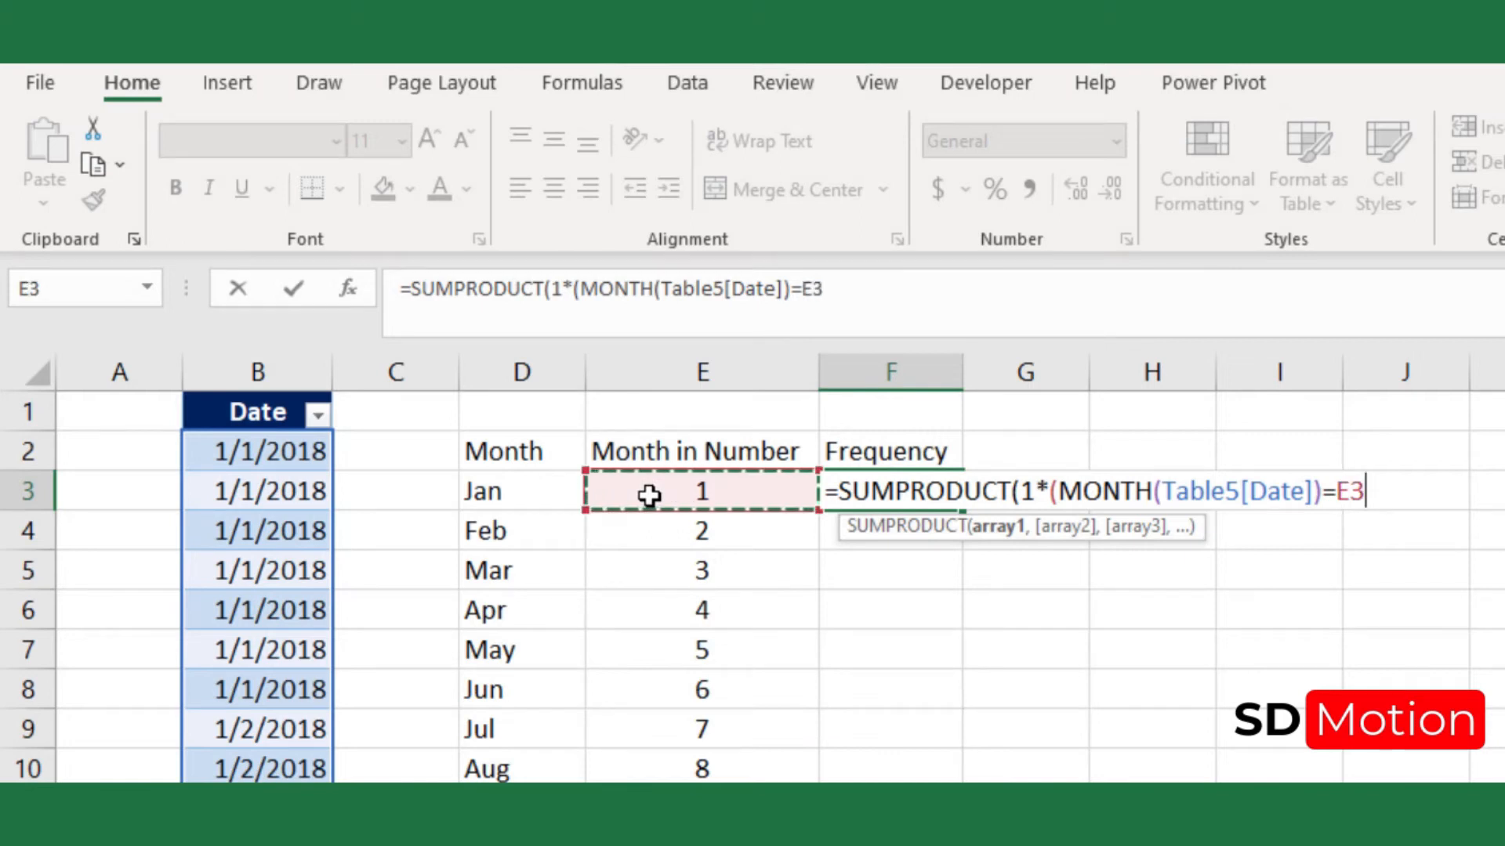
pyautogui.write(')')
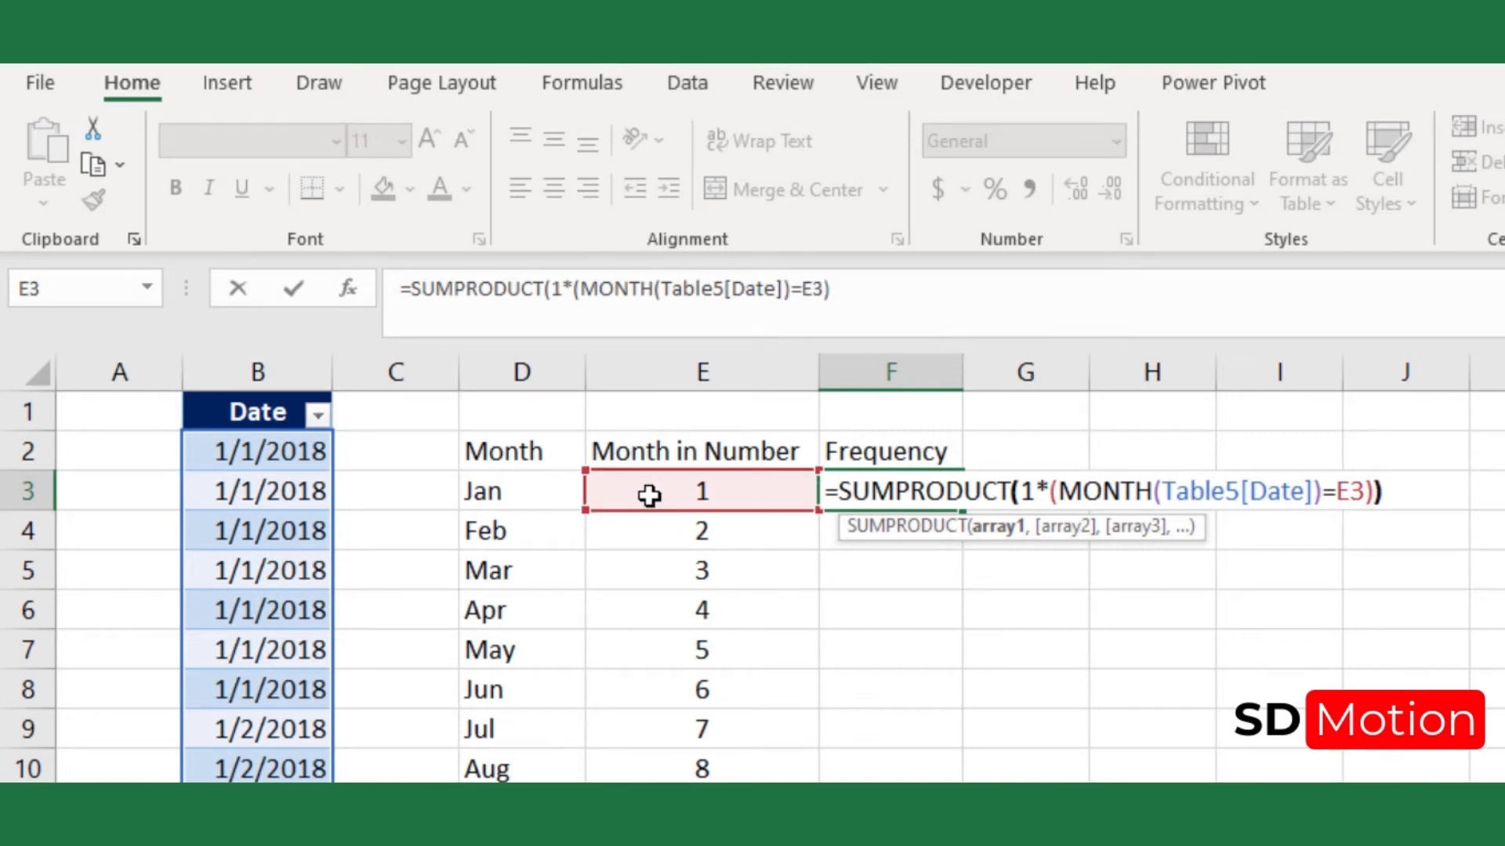
pyautogui.press('Return')
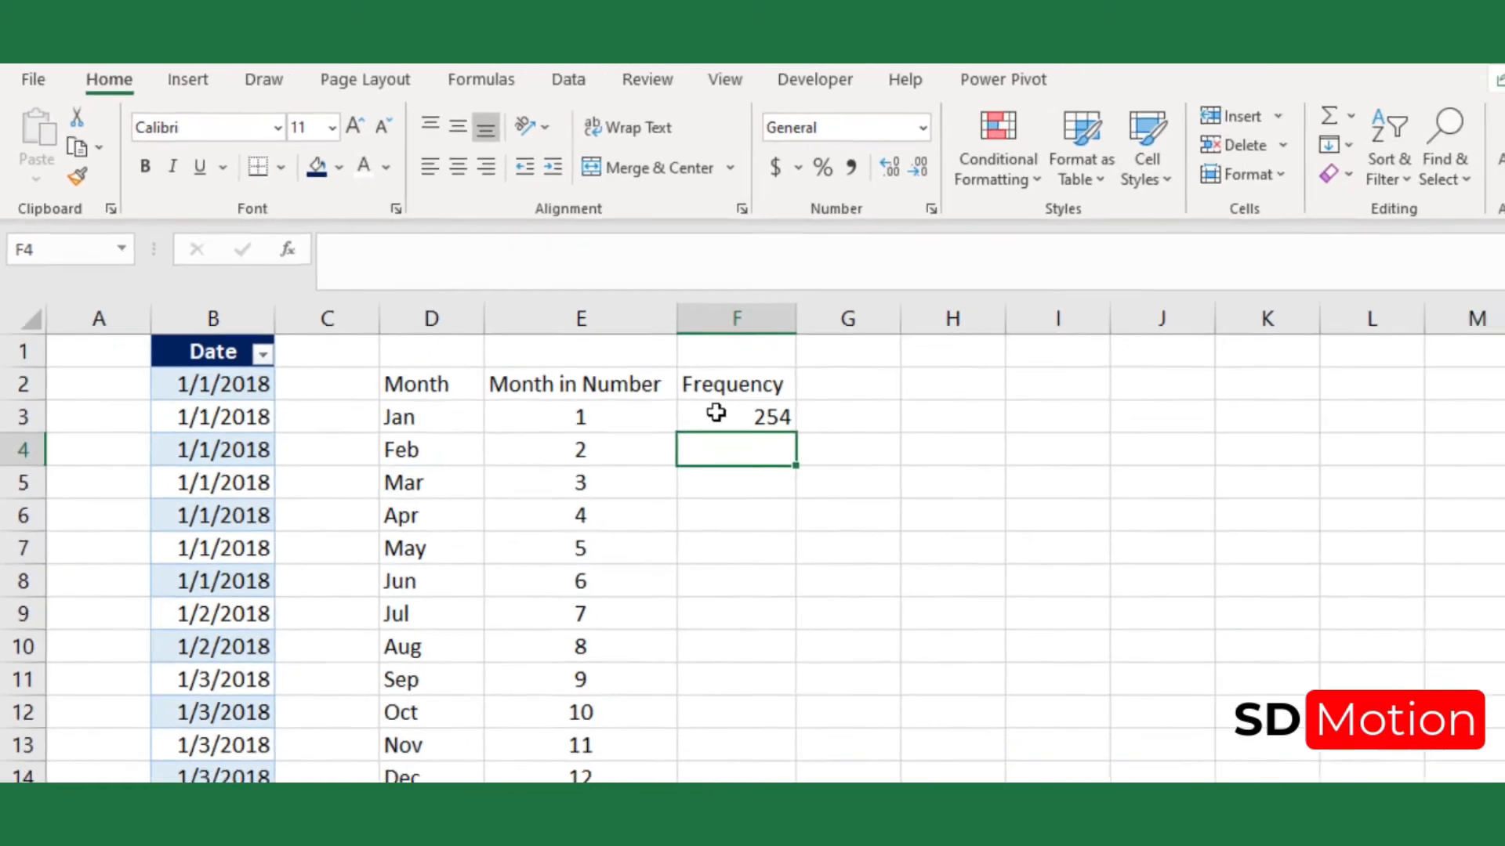
# Fill the frequency formula from F3 down to F14 and add an AutoSum total in F15
pyautogui.click(715, 413)
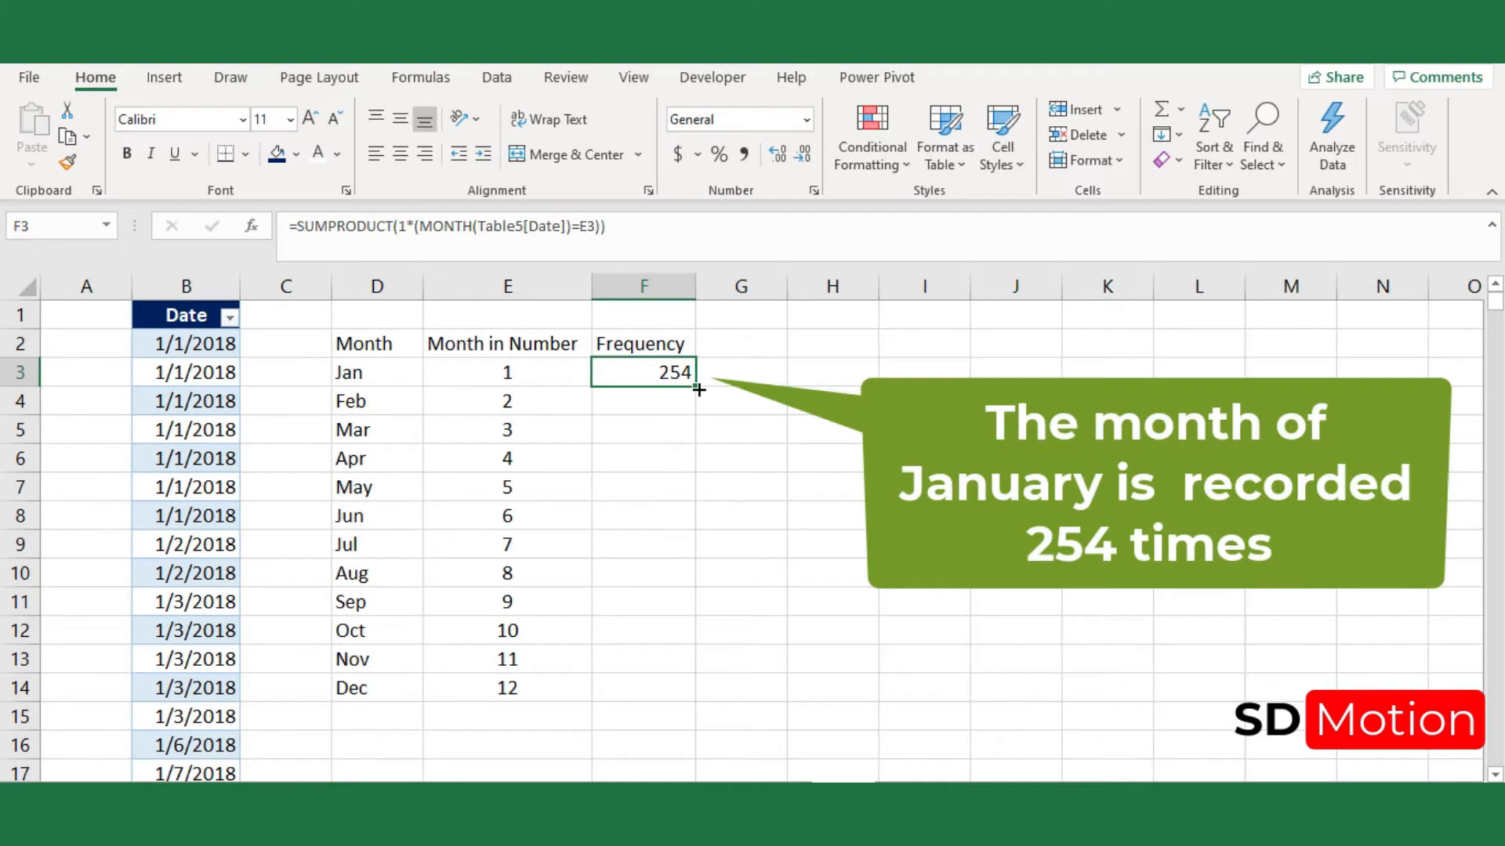
pyautogui.doubleClick(698, 390)
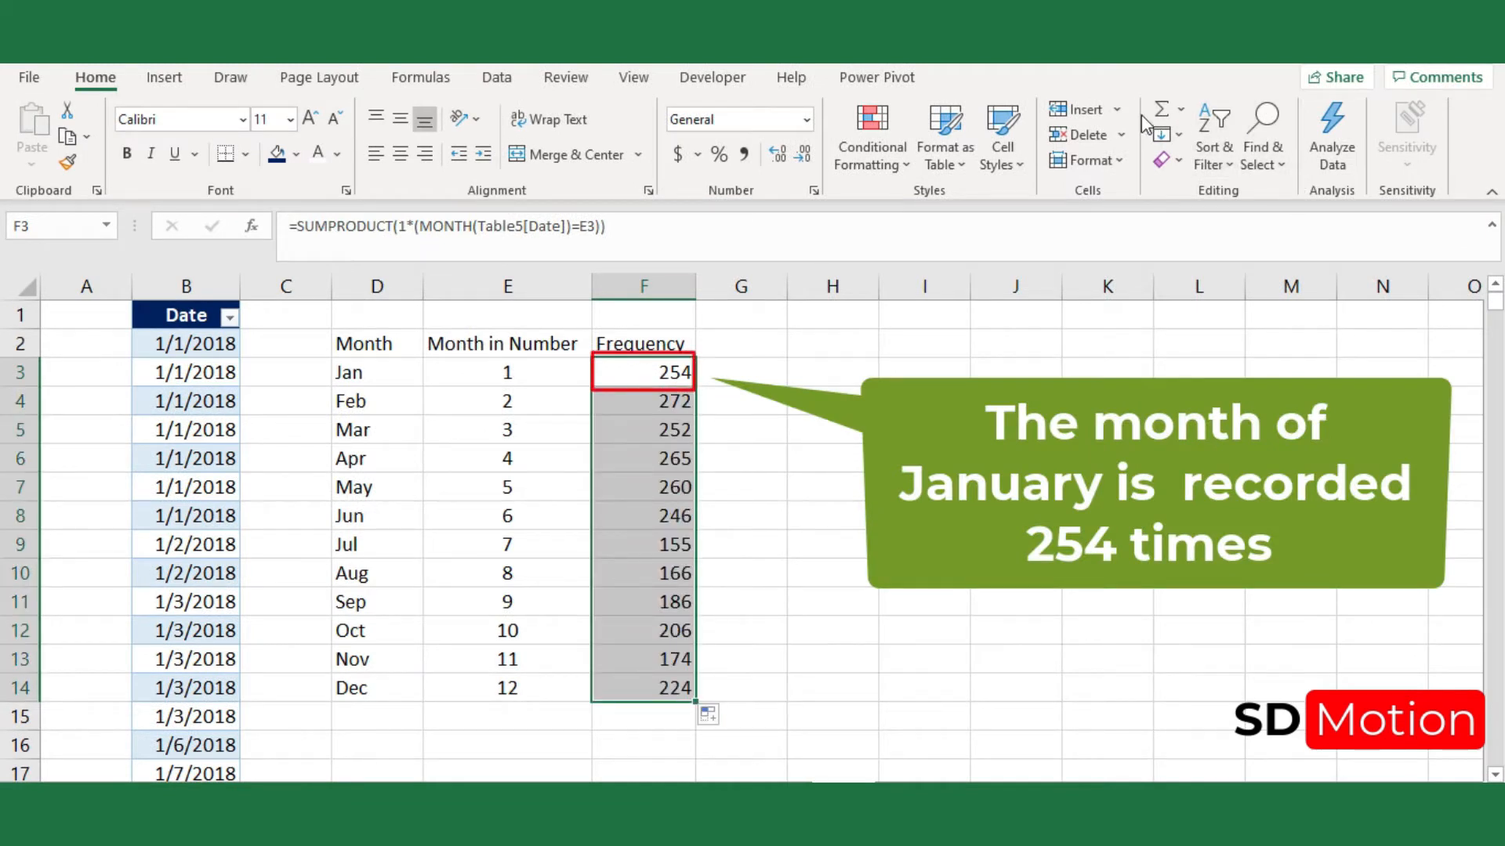
pyautogui.click(1163, 111)
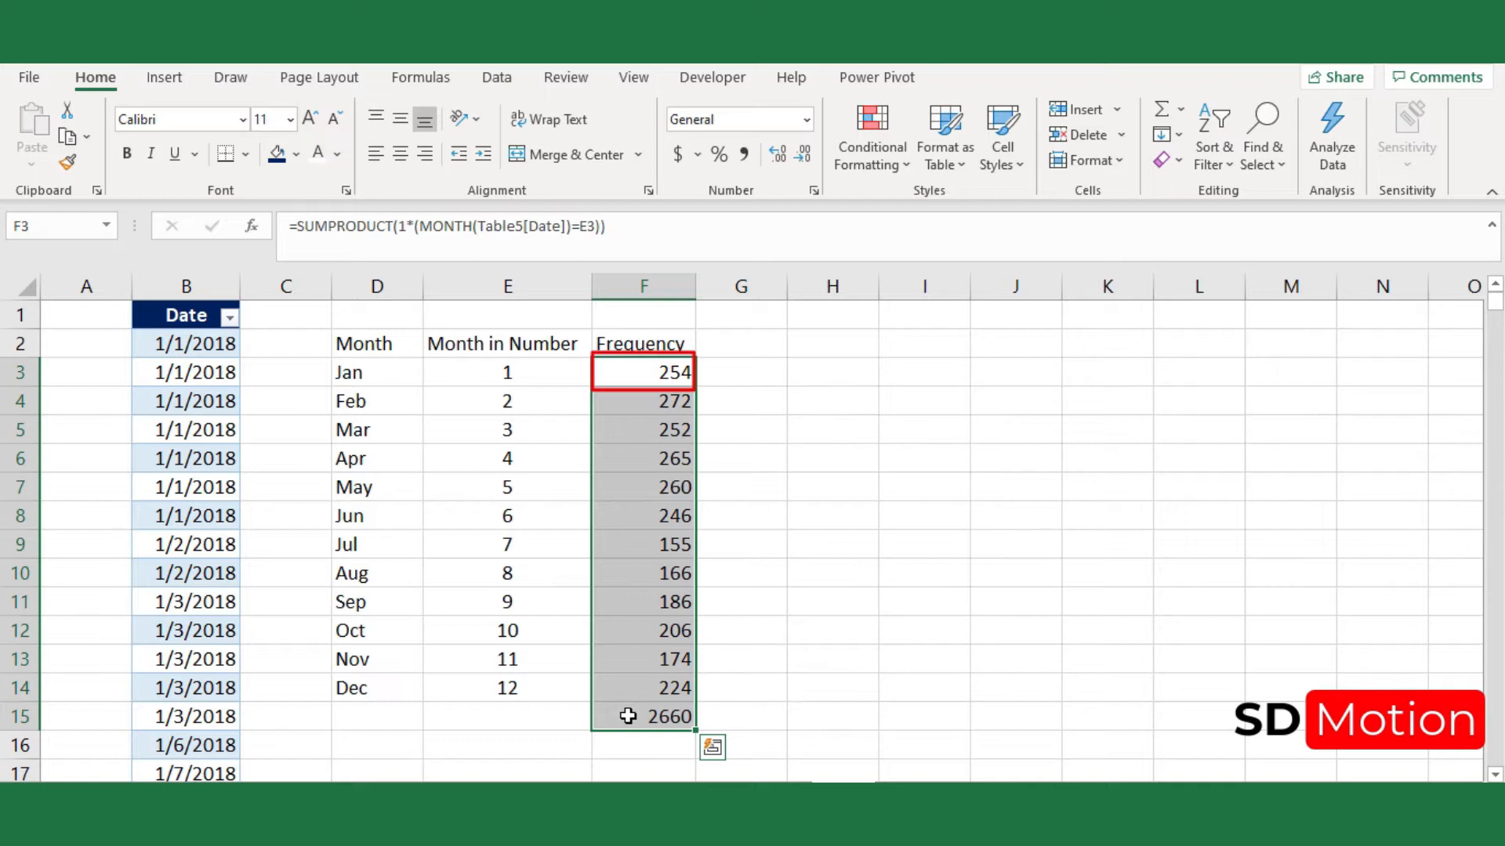
# Check the frequency total in F15 against the full extent of the Date column, from B2 to its last row
pyautogui.click(627, 717)
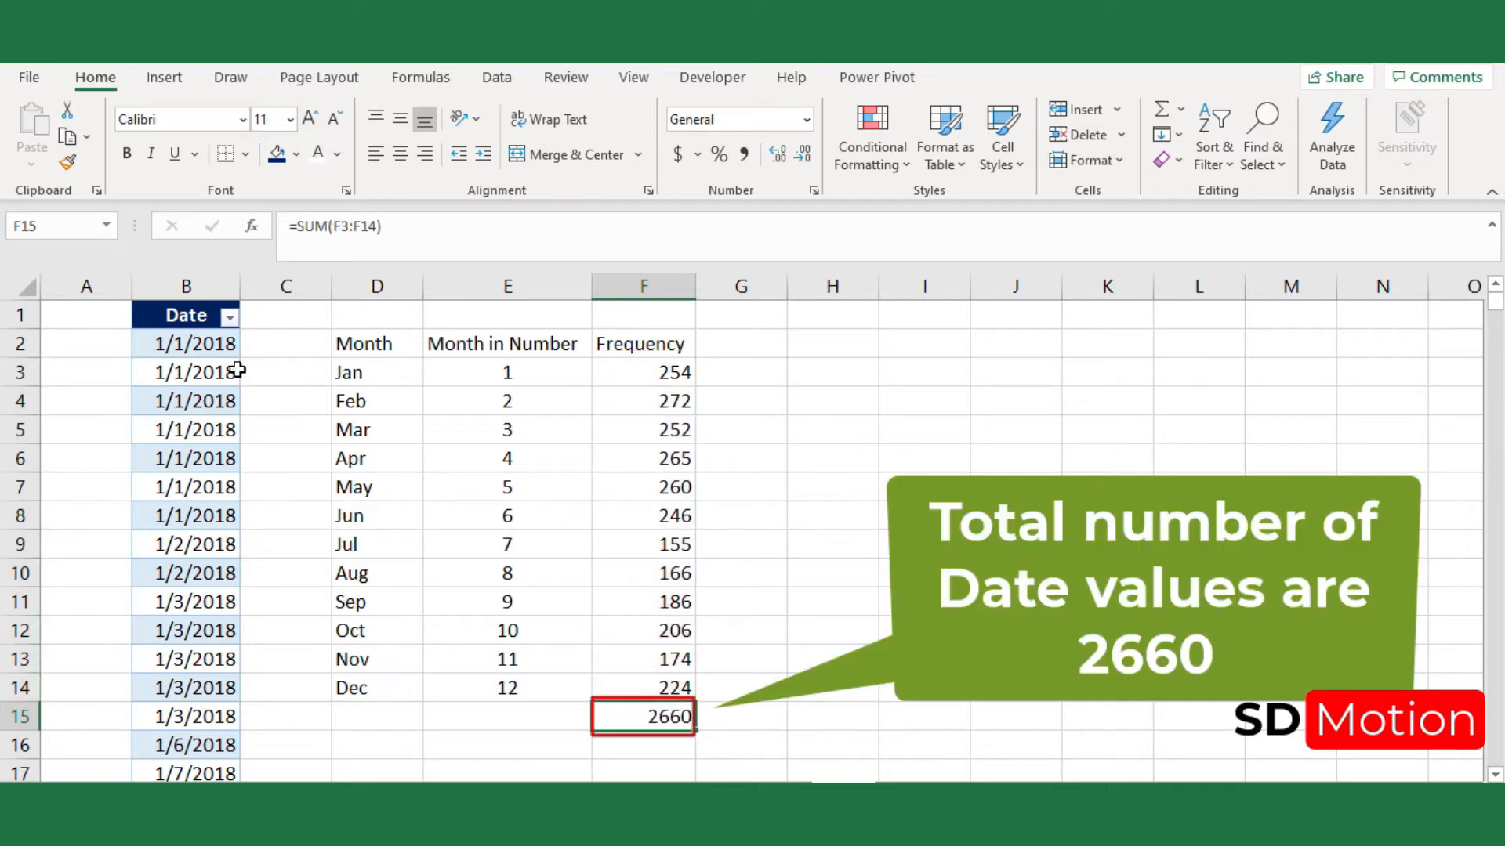
pyautogui.click(196, 346)
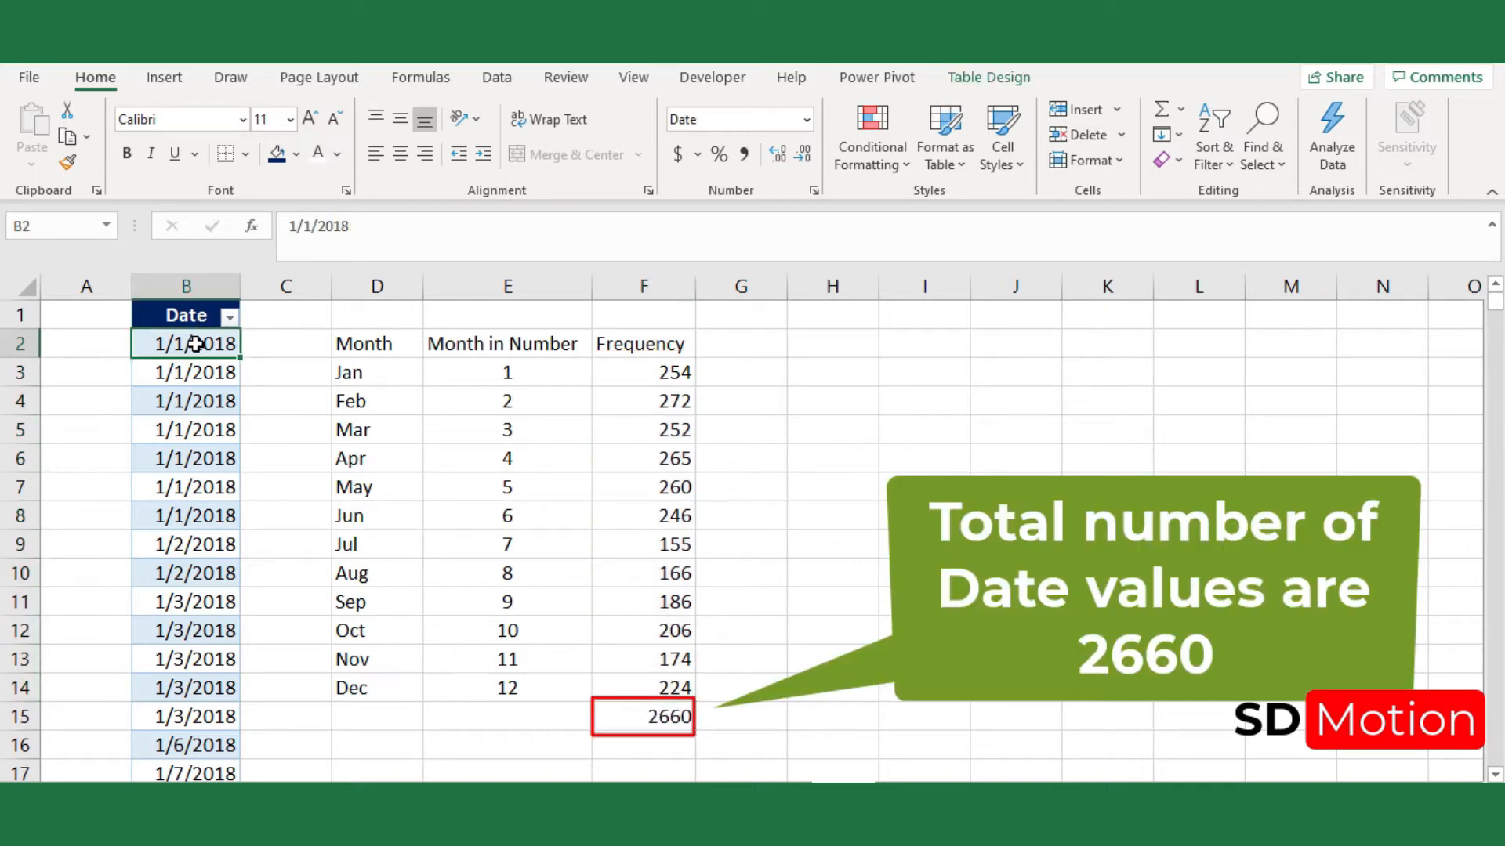
pyautogui.hotkey('ctrl', 'shift', 'Down')
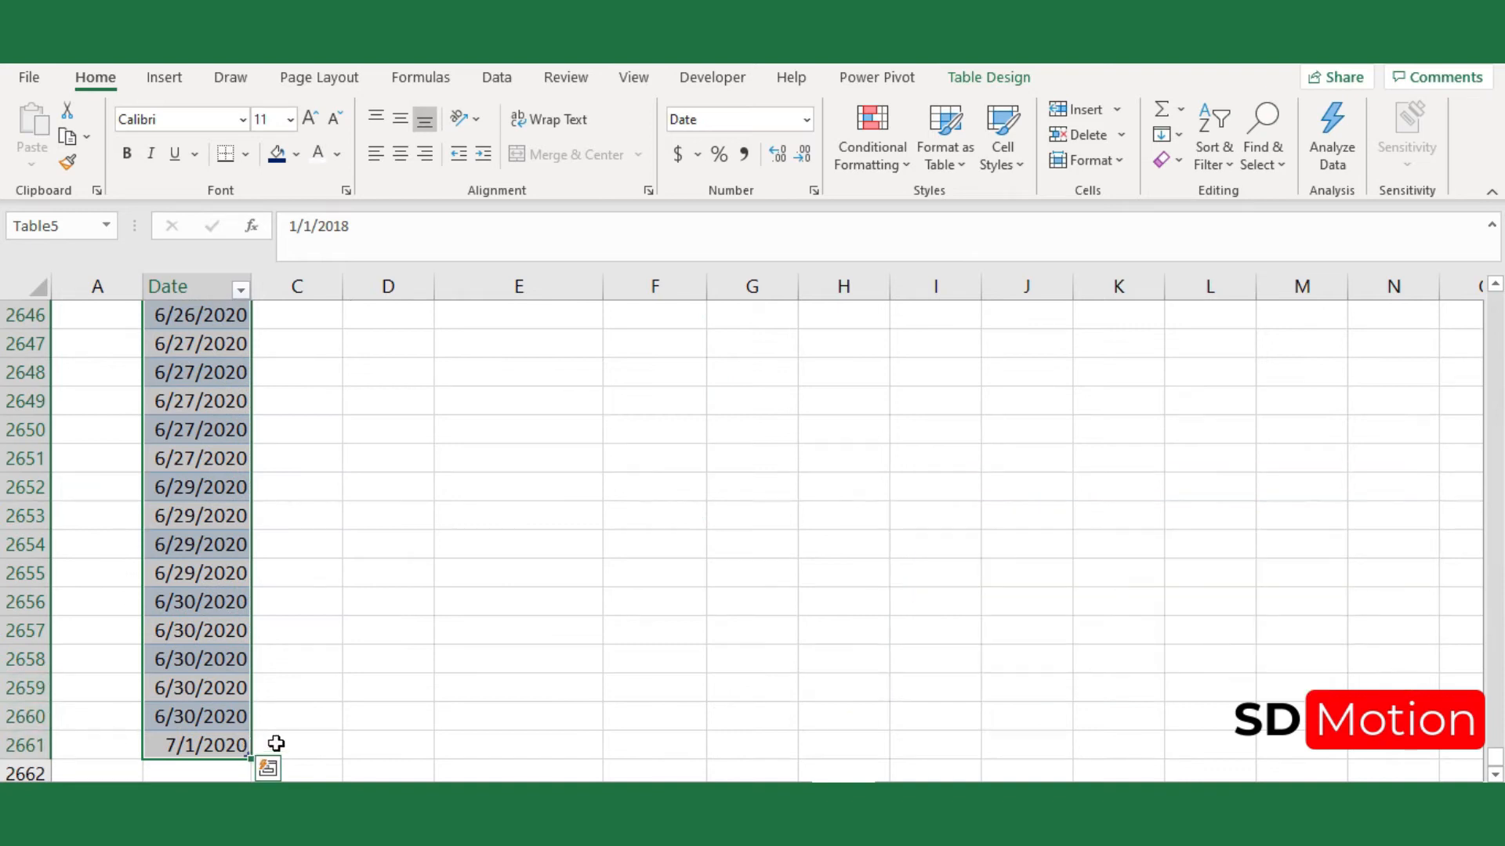
pyautogui.click(235, 746)
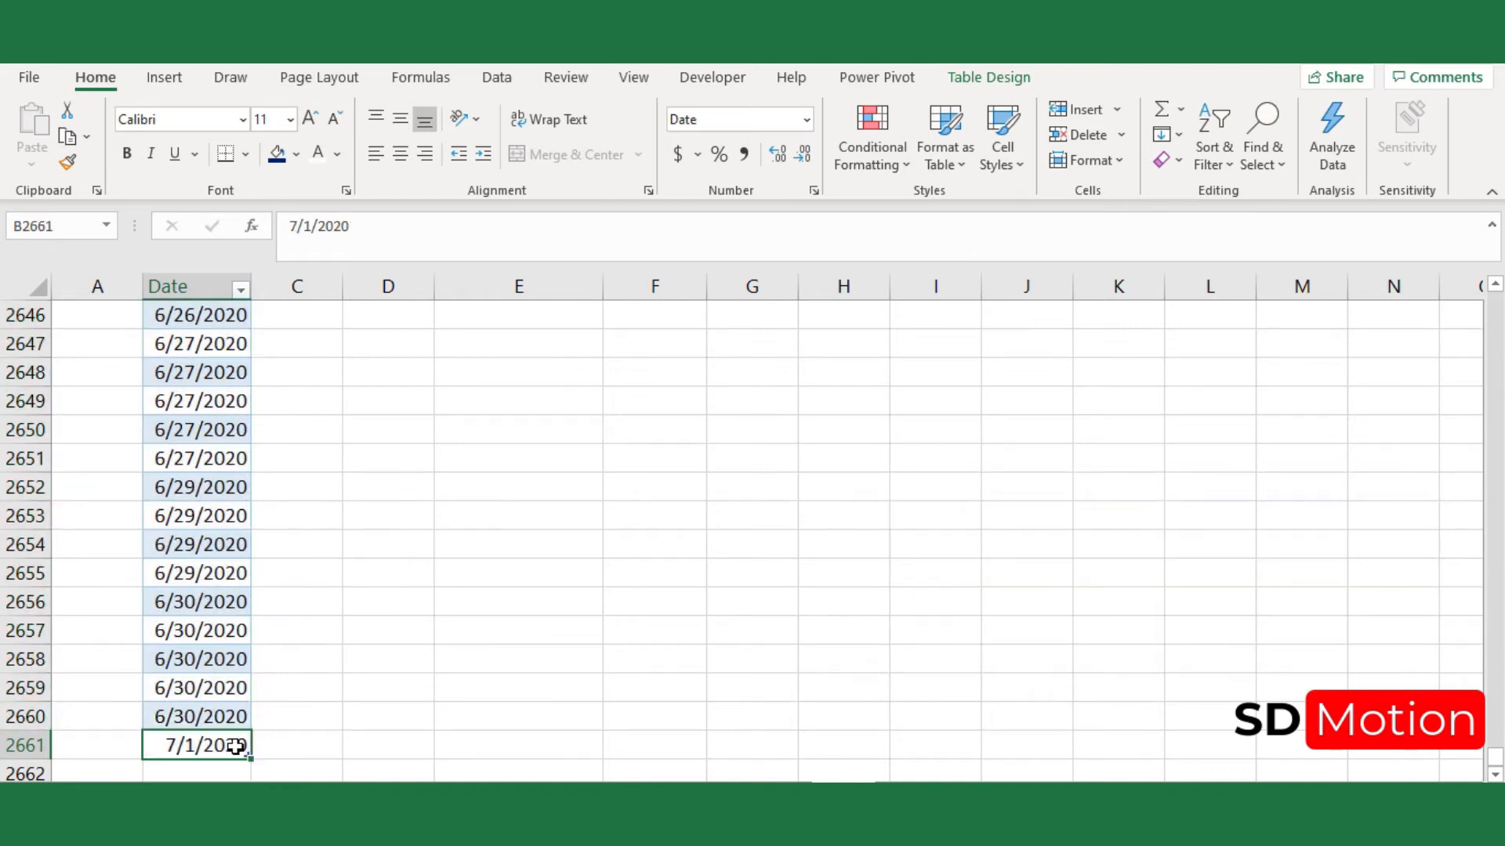
pyautogui.hotkey('ctrl', 'shift', 'Up')
pyautogui.click(680, 711)
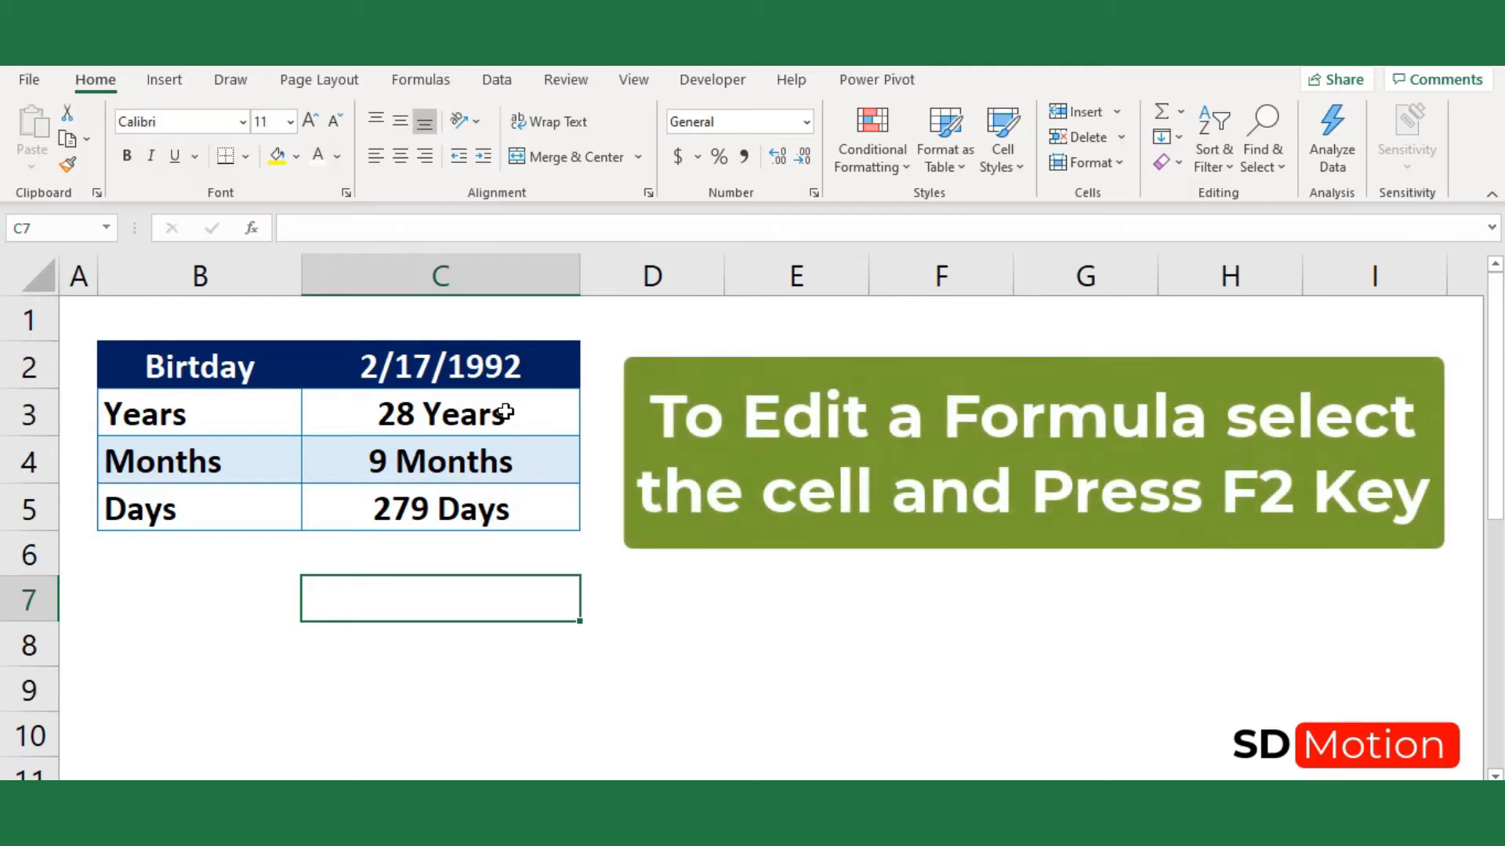
# Open the DATEDIF formula in C3 for editing and move the insertion point back character by character into "Years"
pyautogui.click(505, 413)
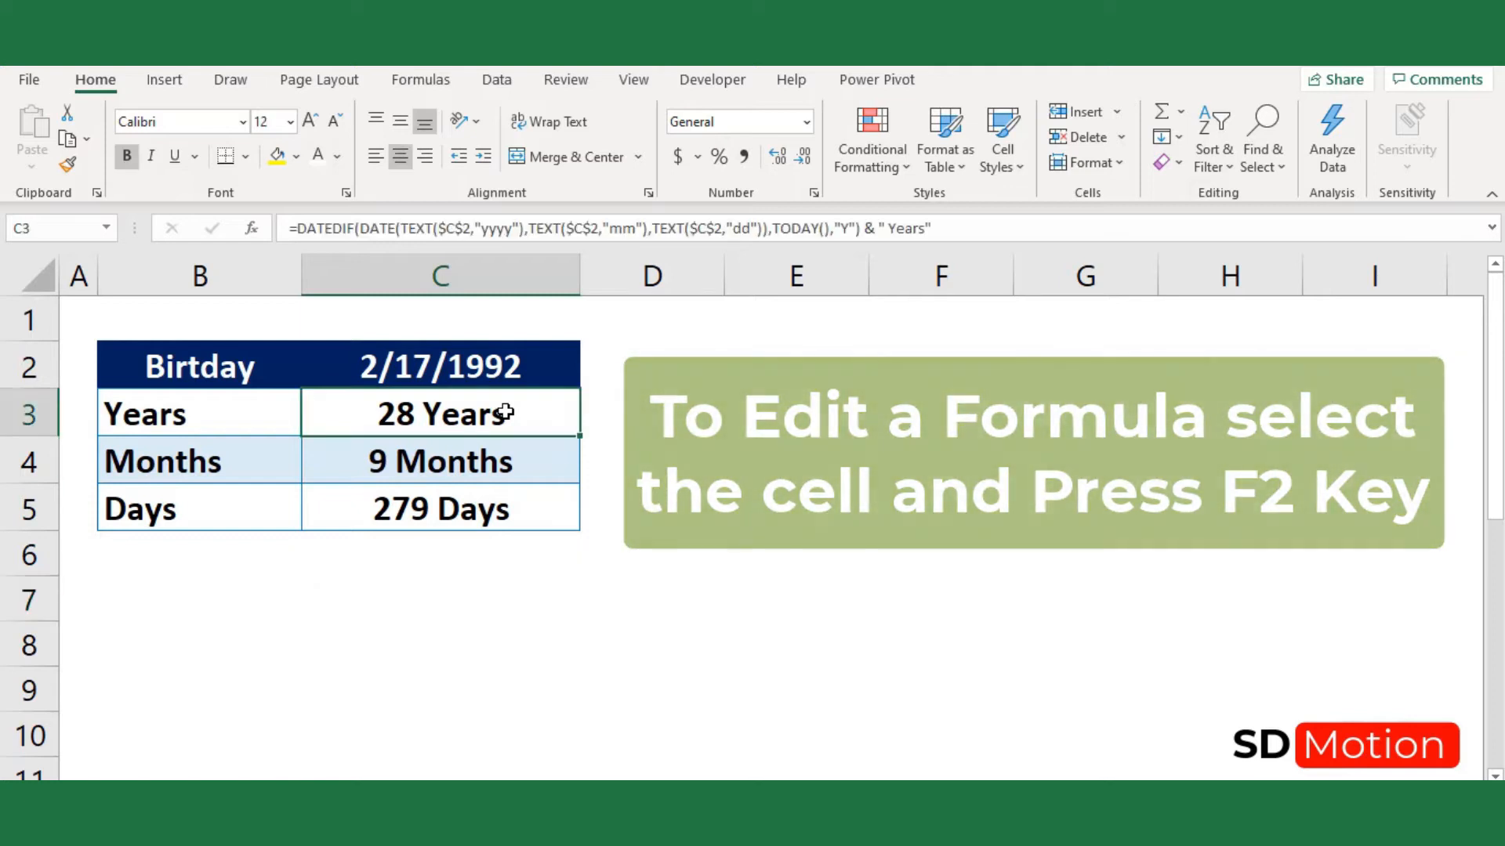
pyautogui.press('F2')
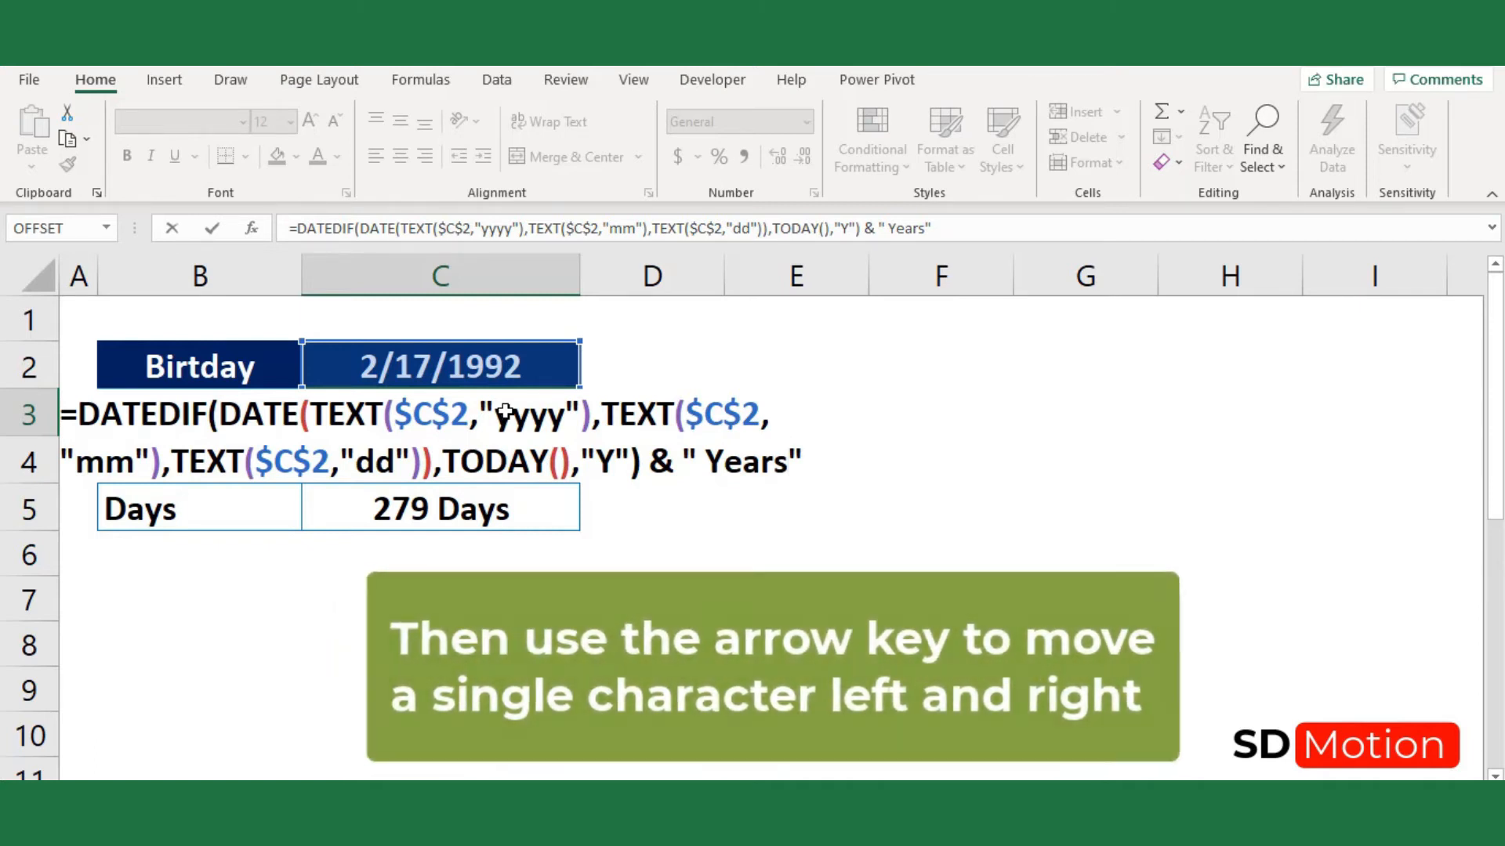
pyautogui.press('Left')
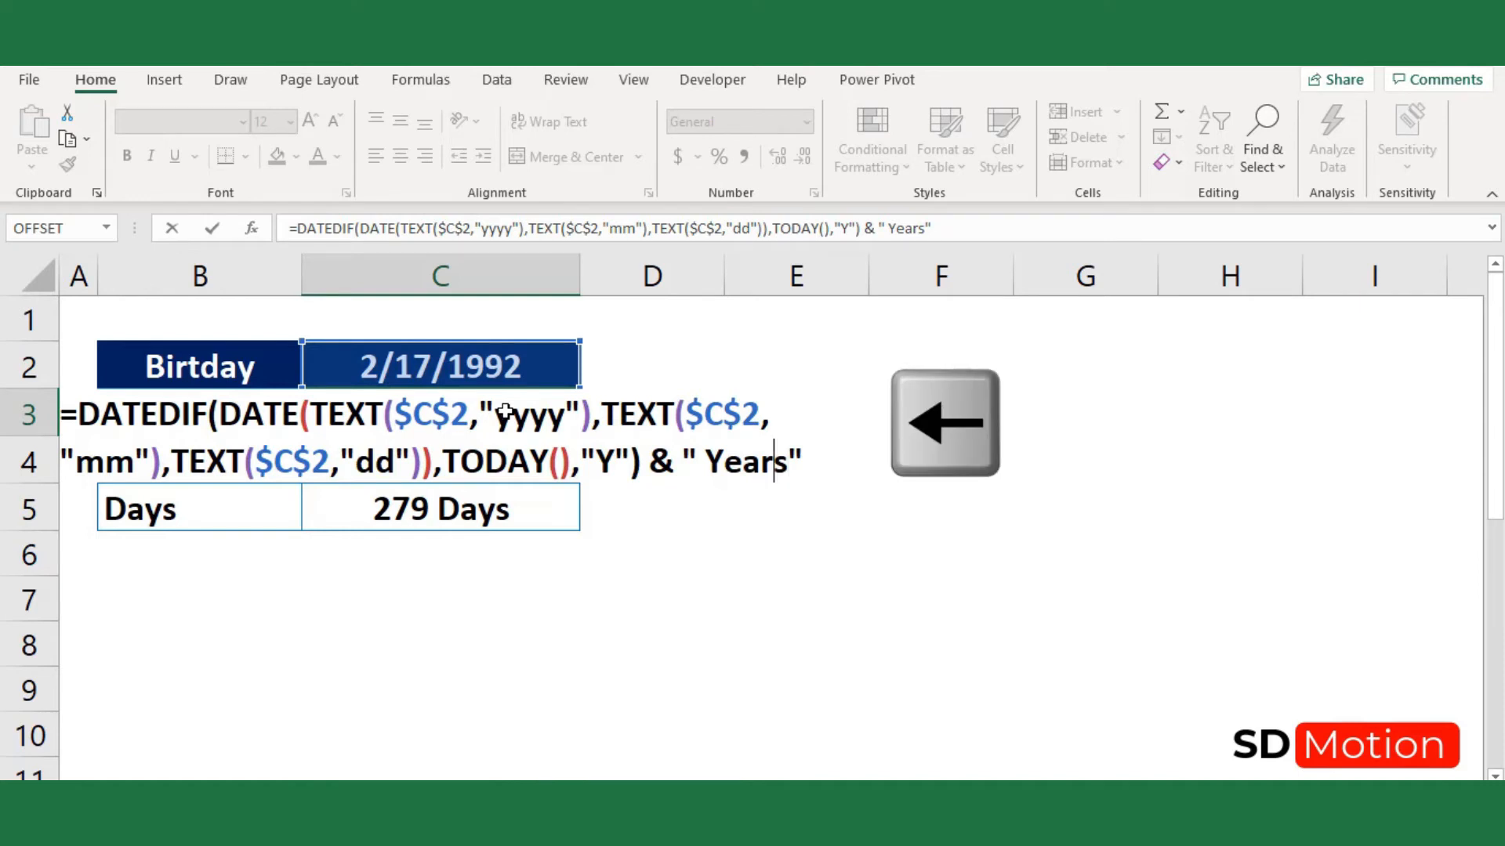
pyautogui.press('Left')
# Move the insertion point backward part by part through the C3 formula to the $C$2 reference in the second TEXT function
pyautogui.hotkey('ctrl', 'Left')
pyautogui.hotkey('ctrl', 'Left')
pyautogui.hotkey('ctrl', 'Left')
pyautogui.hotkey('ctrl', 'Left')
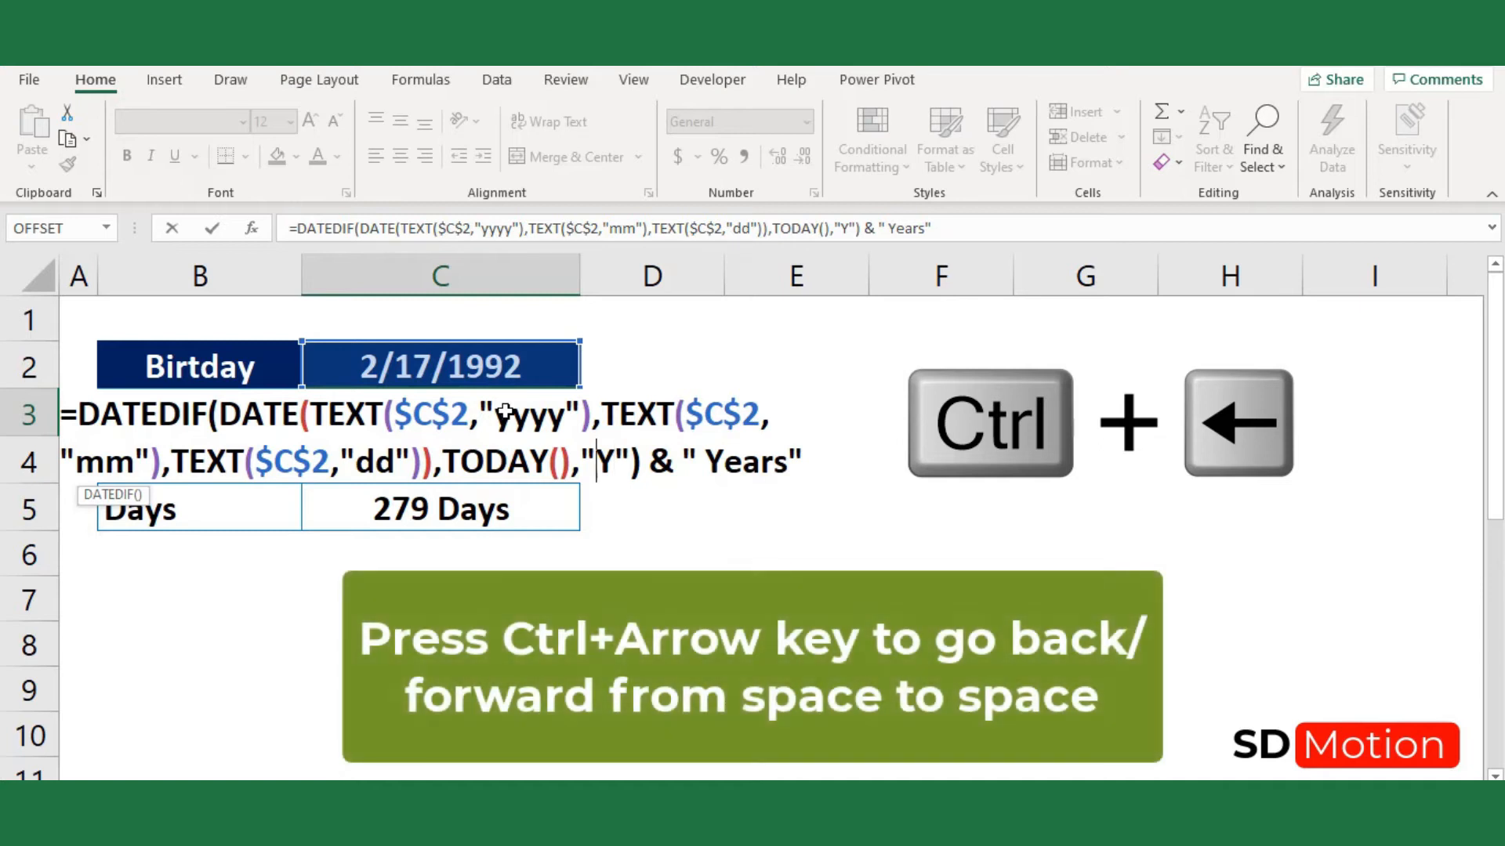
pyautogui.hotkey('ctrl', 'Left')
pyautogui.hotkey('ctrl', 'Left')
pyautogui.hotkey('ctrl', 'Left')
pyautogui.hotkey('ctrl', 'Left')
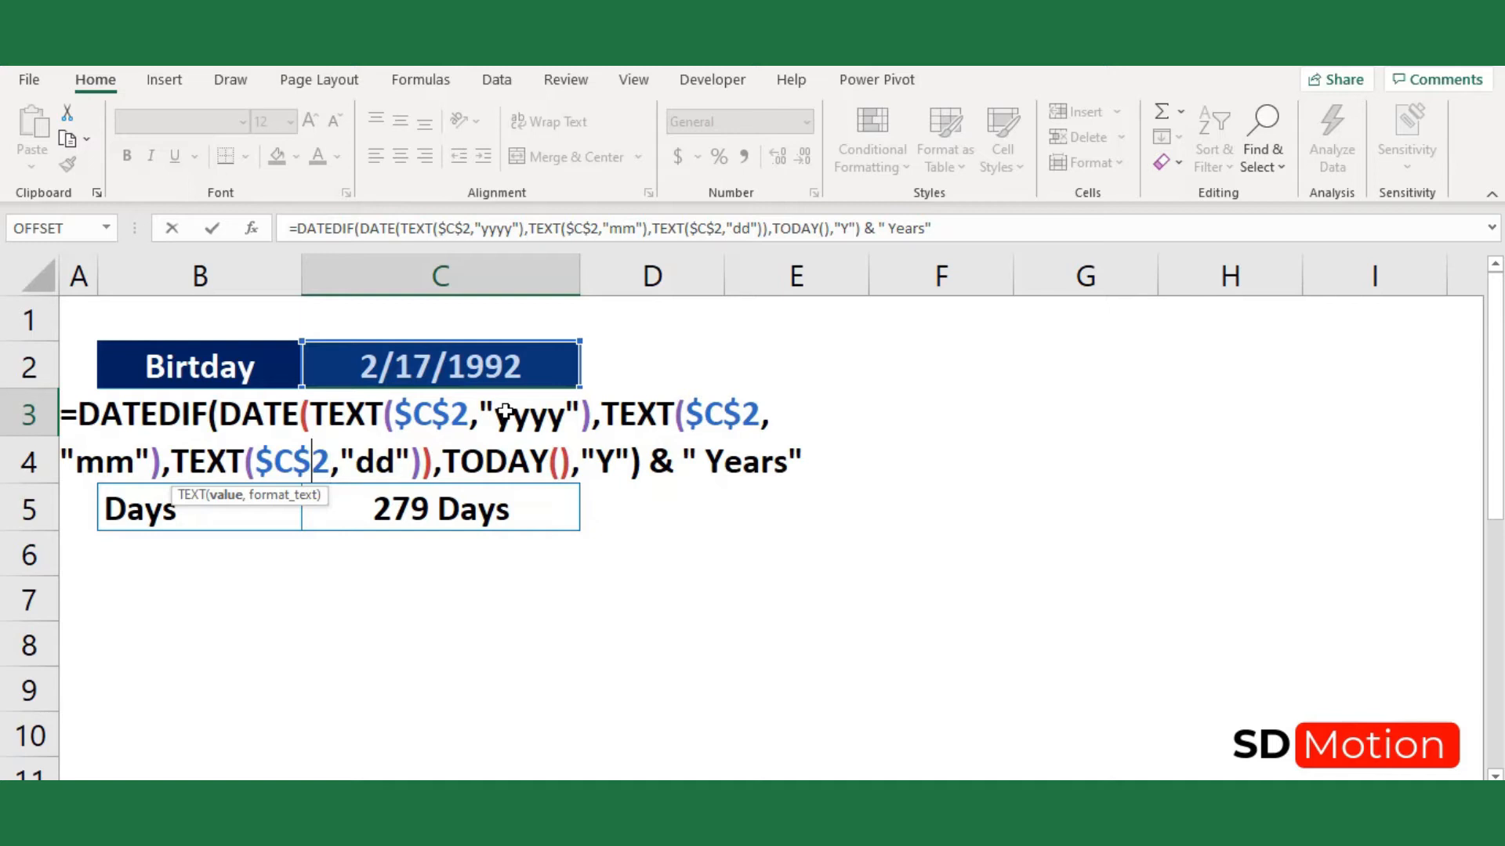
pyautogui.hotkey('ctrl', 'Left')
pyautogui.hotkey('ctrl', 'Left')
pyautogui.hotkey('ctrl', 'Left')
pyautogui.hotkey('ctrl', 'Left')
pyautogui.hotkey('ctrl', 'Left')
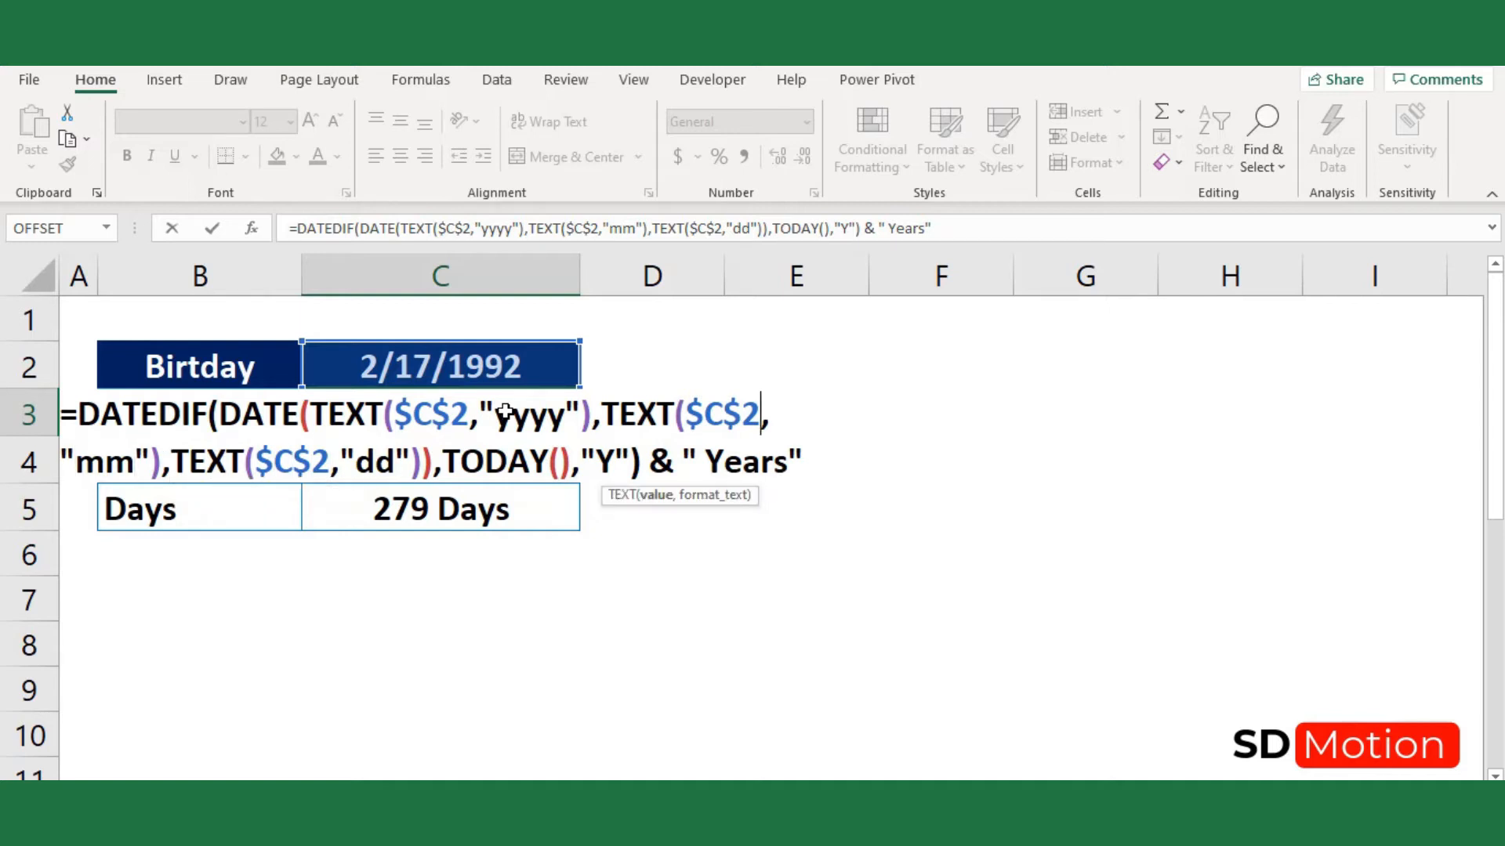
# Move the insertion point forward part by part through the C3 formula, past TODAY() towards the end
pyautogui.hotkey('ctrl', 'Right')
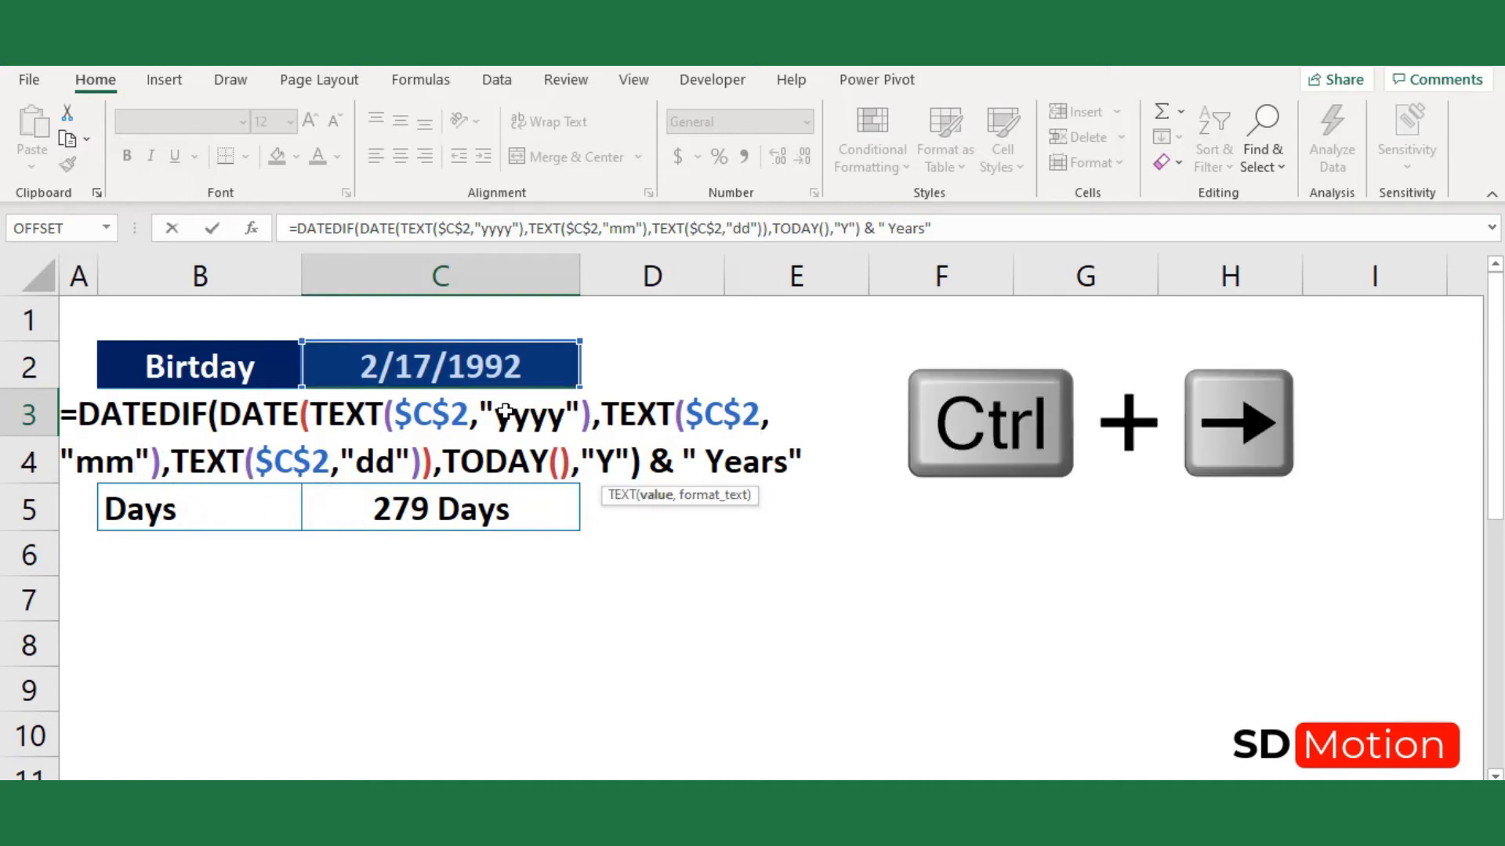
pyautogui.hotkey('ctrl', 'Right')
pyautogui.hotkey('ctrl', 'Right')
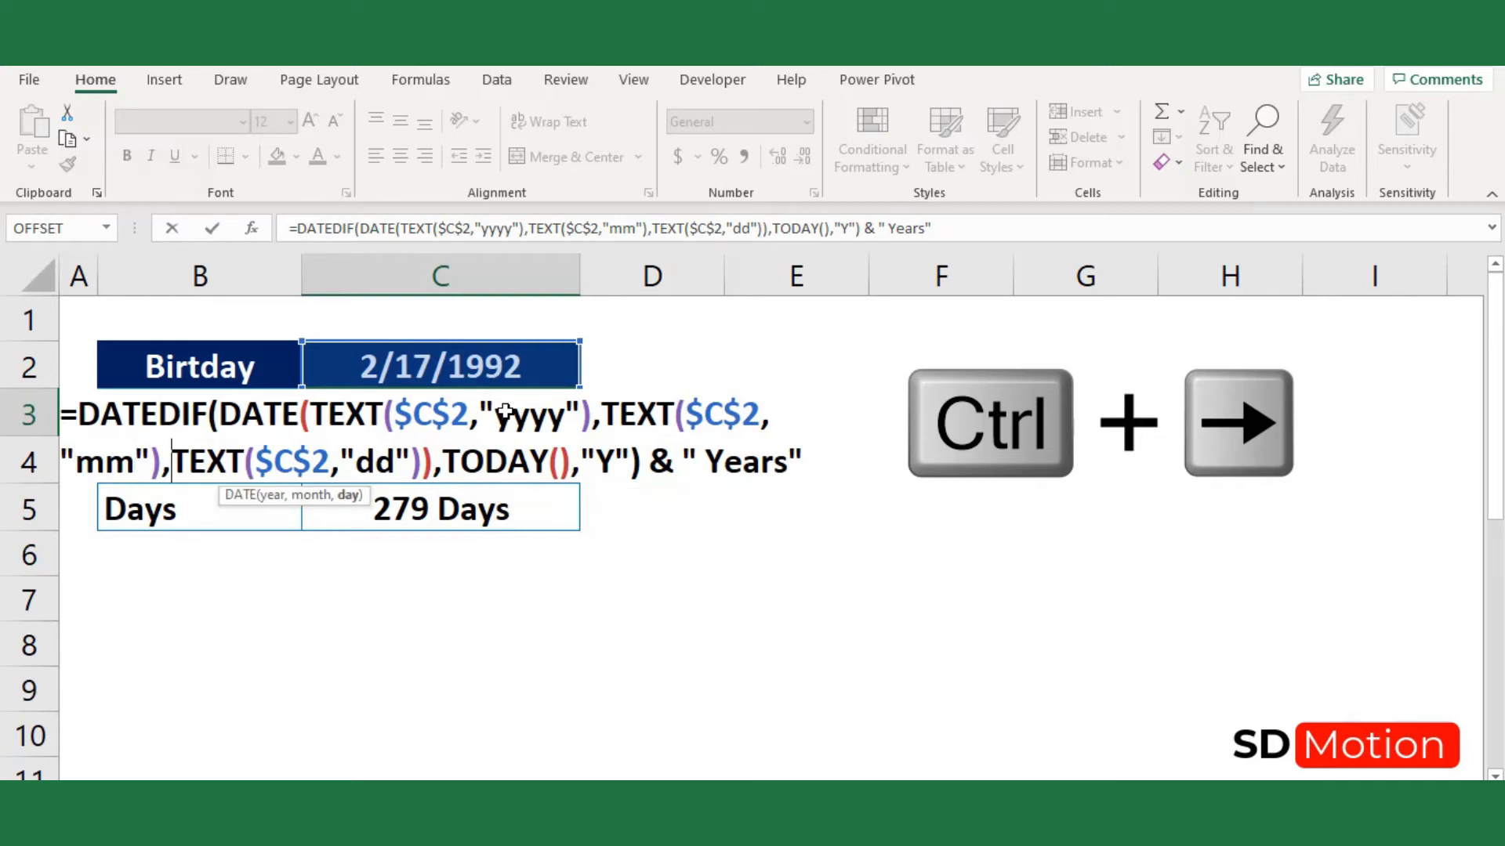
pyautogui.hotkey('ctrl', 'Right')
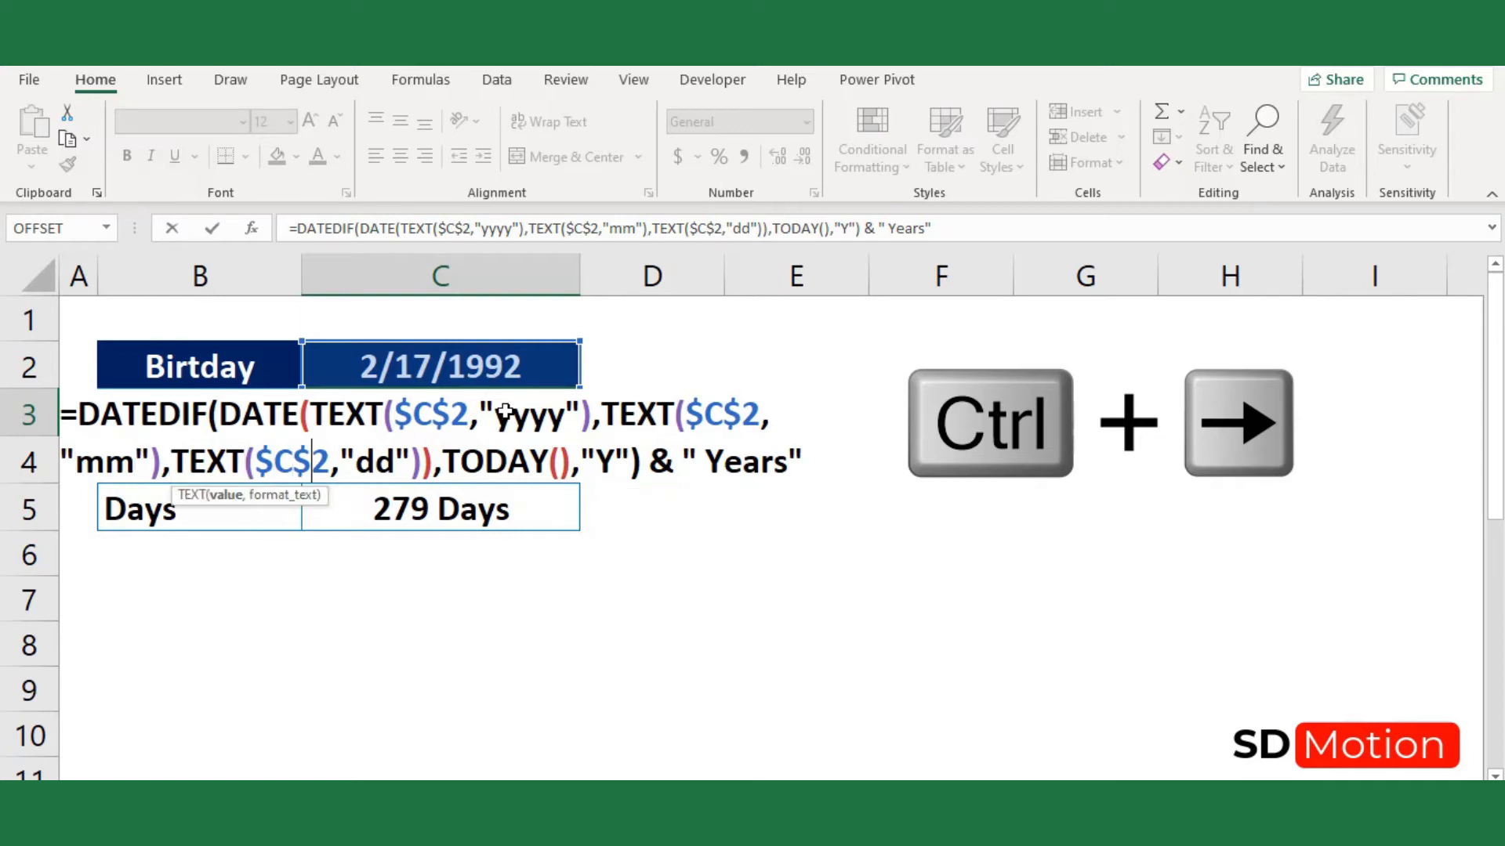
pyautogui.hotkey('ctrl', 'Right')
pyautogui.hotkey('ctrl', 'Right')
pyautogui.hotkey('ctrl', 'Right')
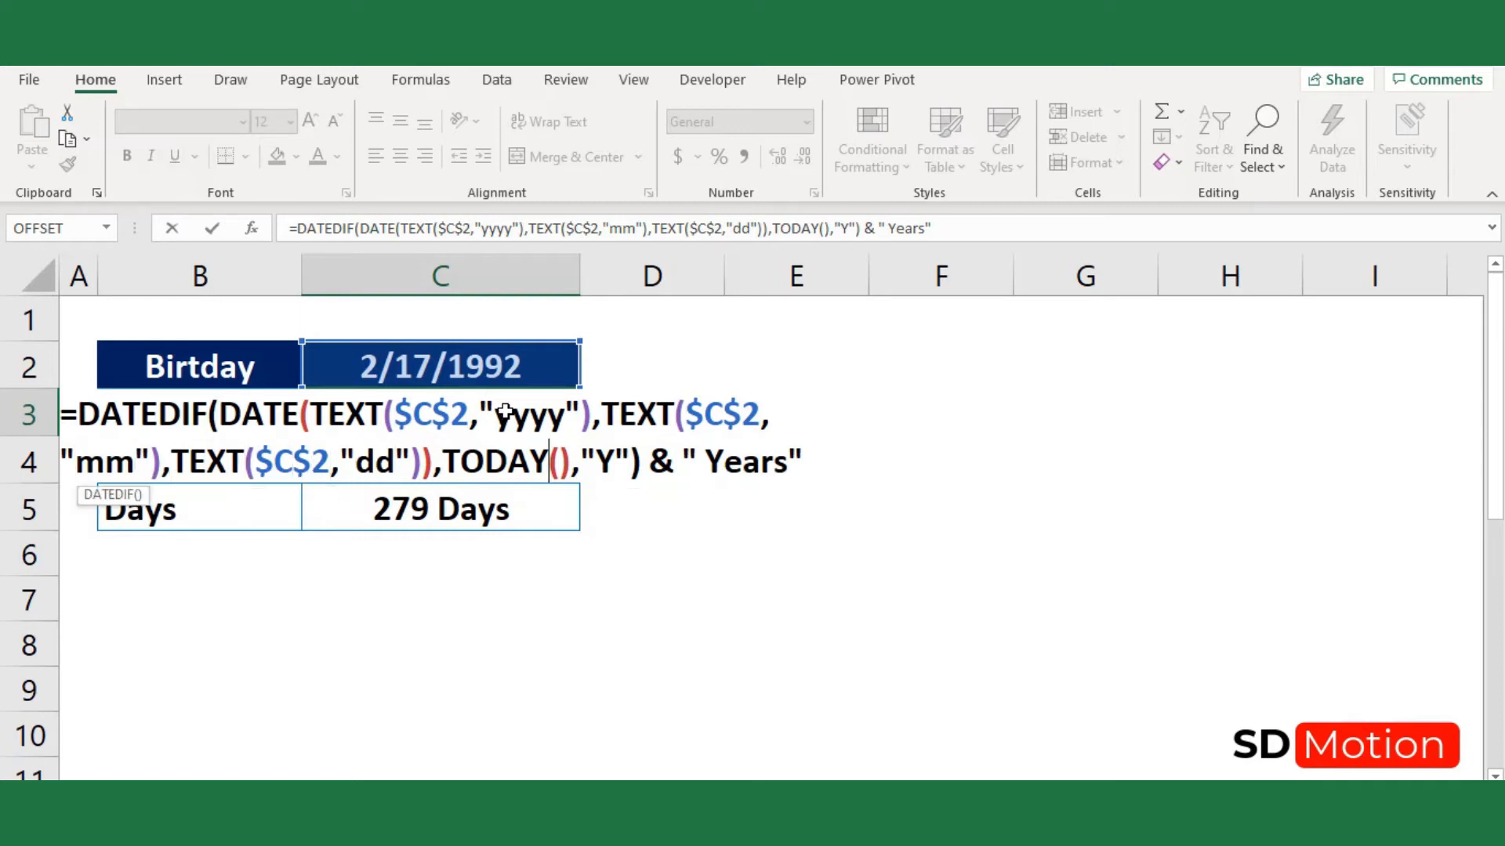
pyautogui.hotkey('ctrl', 'Right')
pyautogui.hotkey('ctrl', 'Right')
pyautogui.hotkey('ctrl', 'Right')
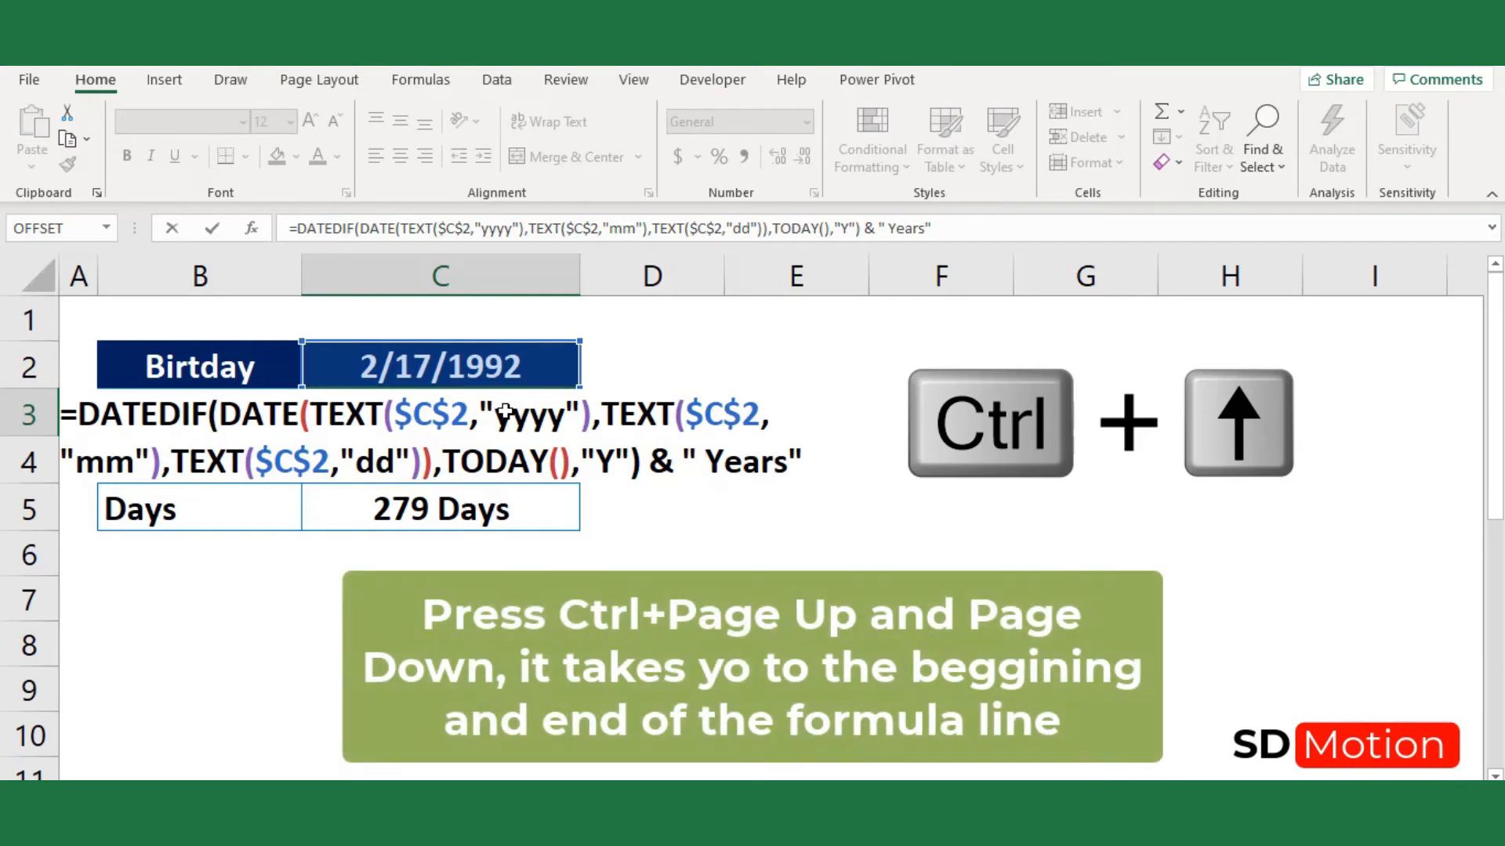
# Jump the insertion point to the beginning of the C3 formula and back to its end
pyautogui.hotkey('ctrl', 'Up')
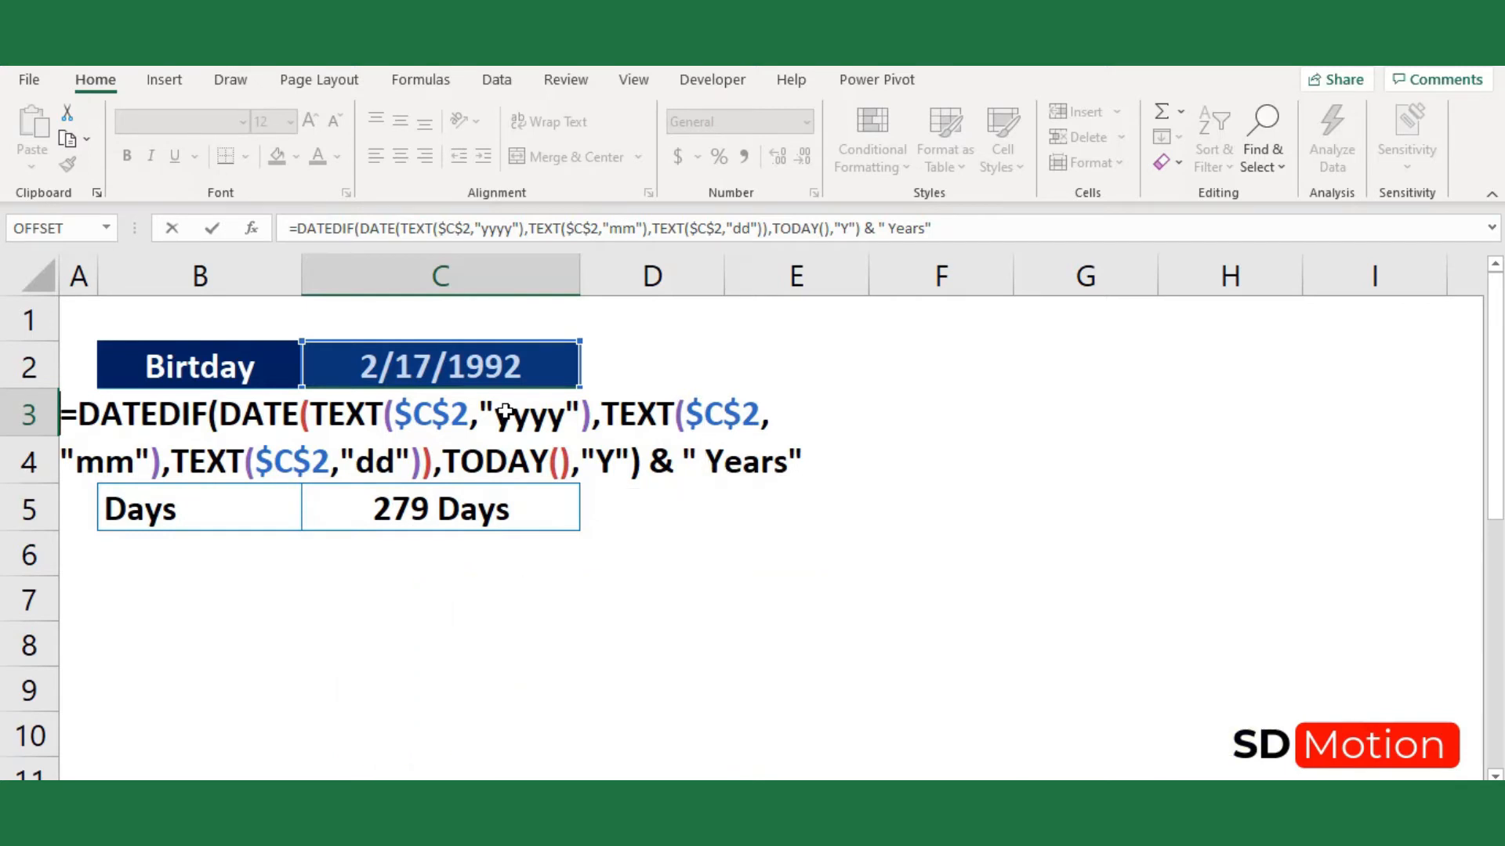
pyautogui.hotkey('ctrl', 'Down')
pyautogui.hotkey('ctrl', 'Down')
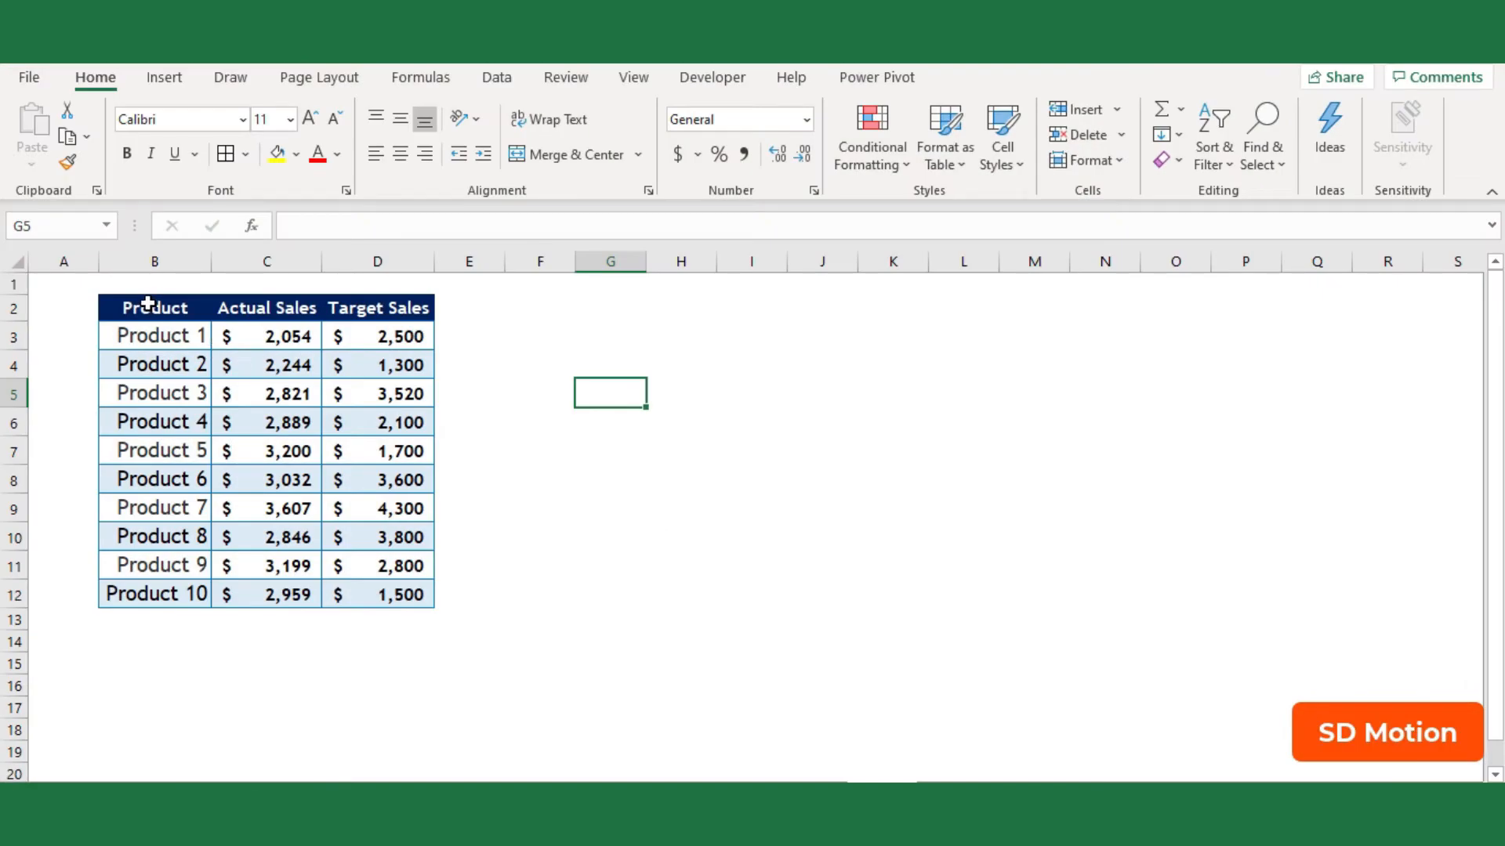
# Insert the recommended clustered column chart for the product sales table B2:D12 and delete its chart title
pyautogui.moveTo(147, 303); pyautogui.dragTo(370, 589)
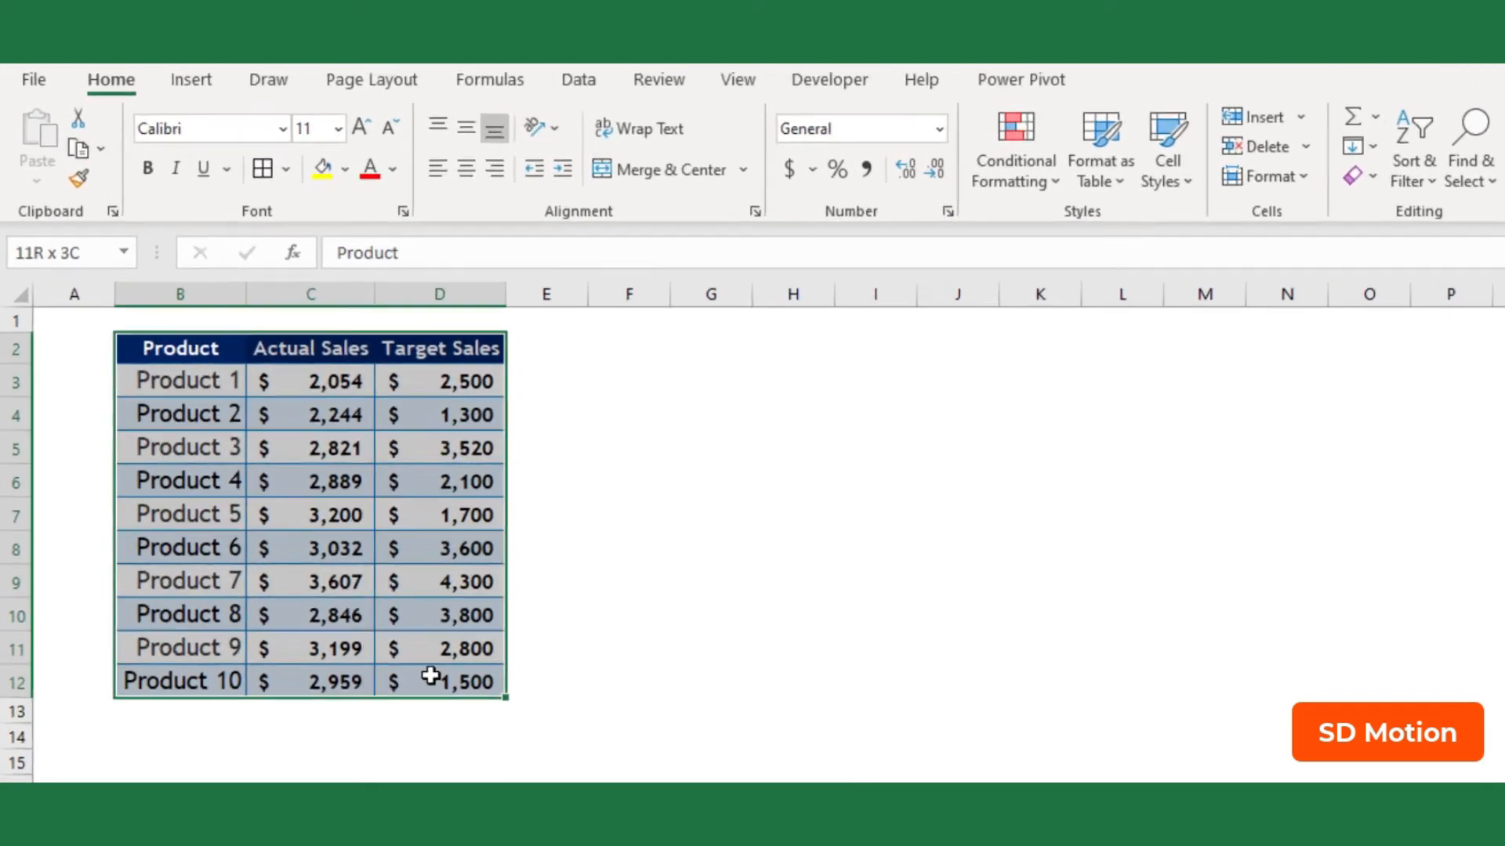
pyautogui.click(190, 79)
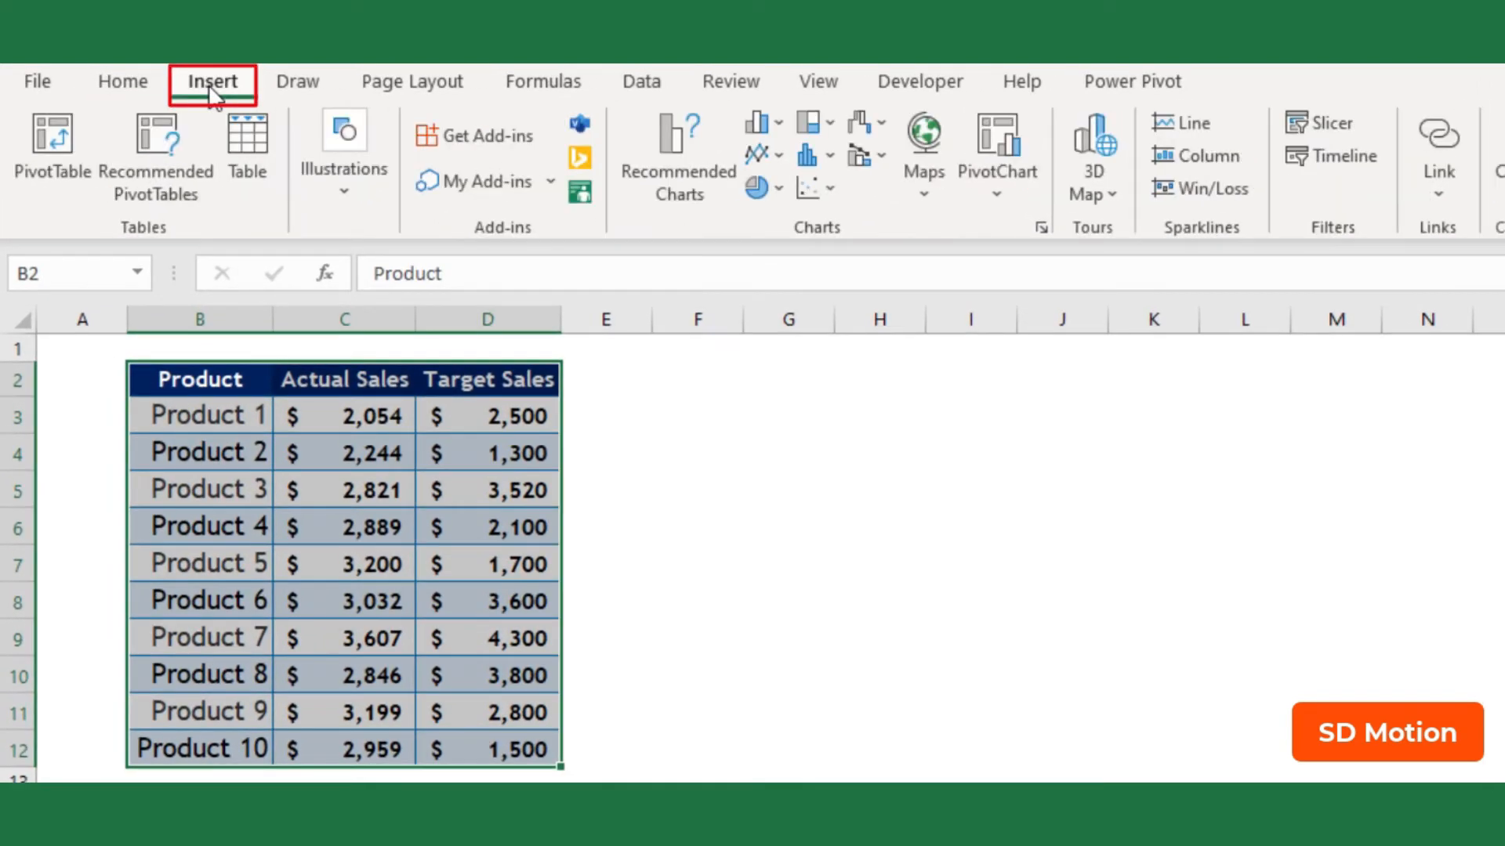
pyautogui.click(663, 146)
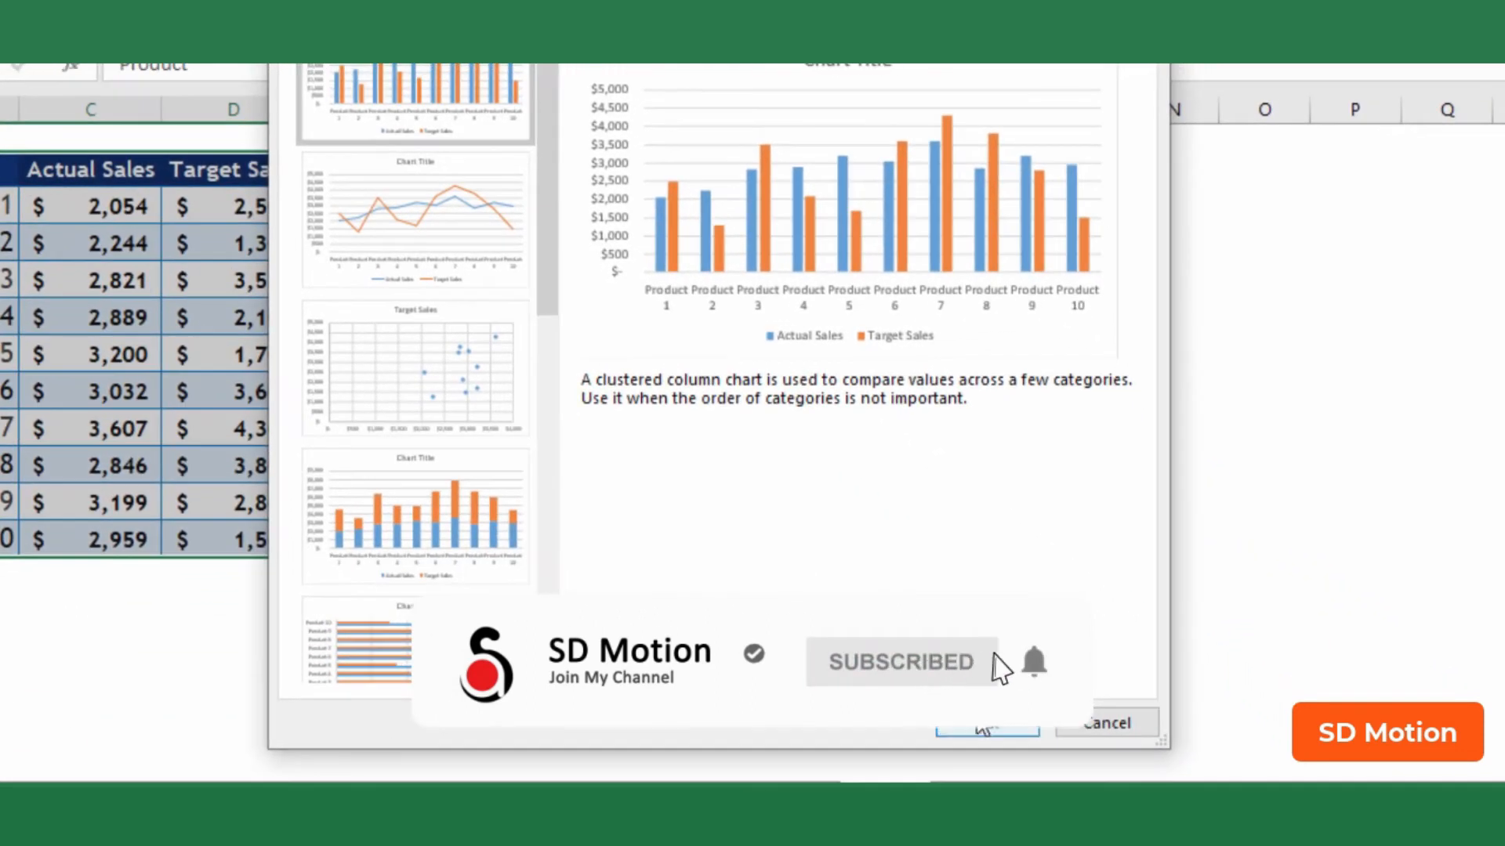
pyautogui.click(986, 727)
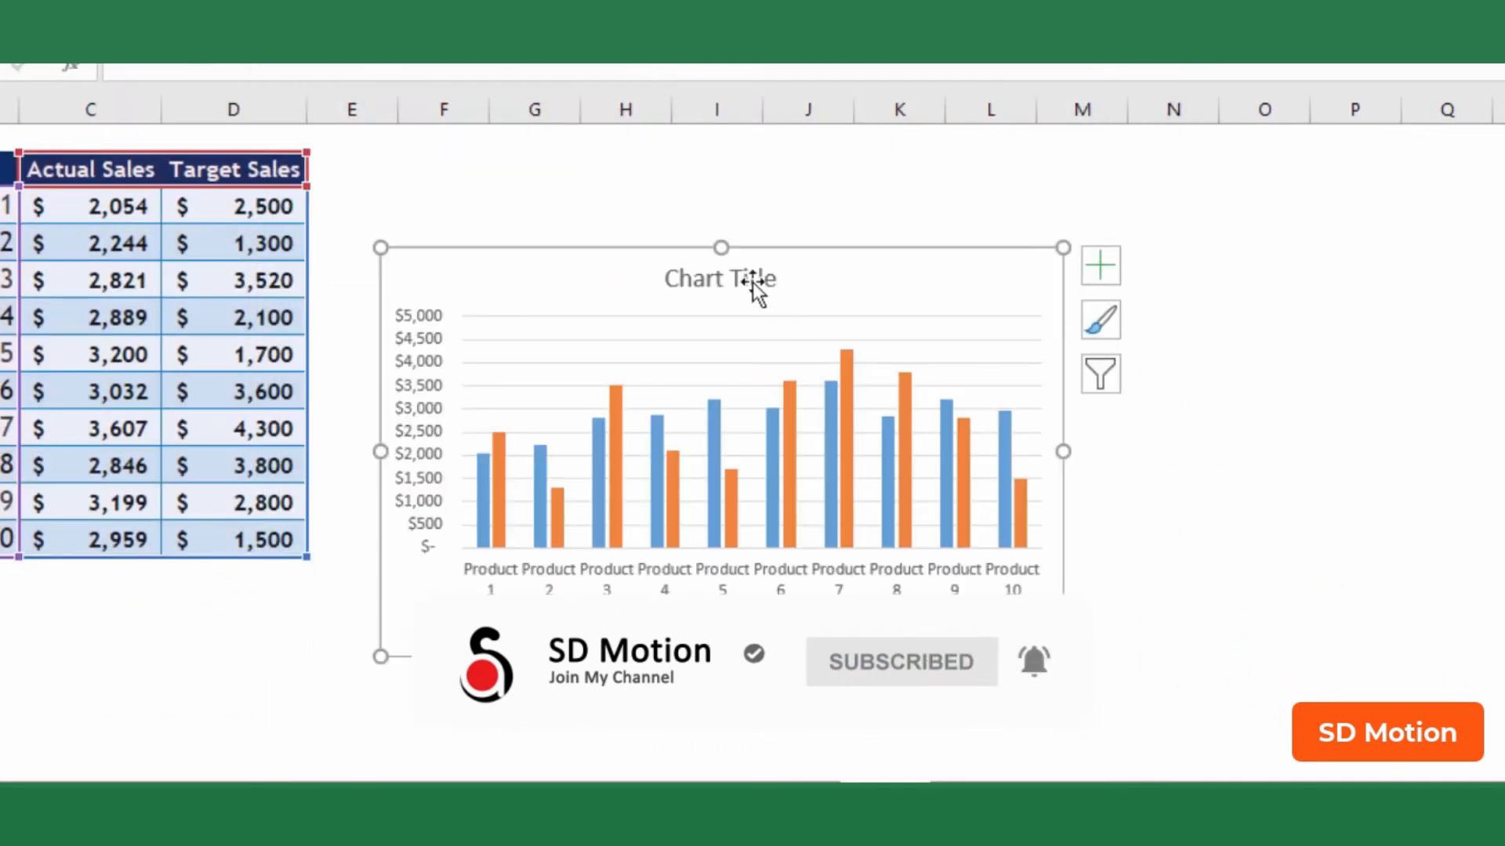
pyautogui.click(752, 282)
pyautogui.press('Delete')
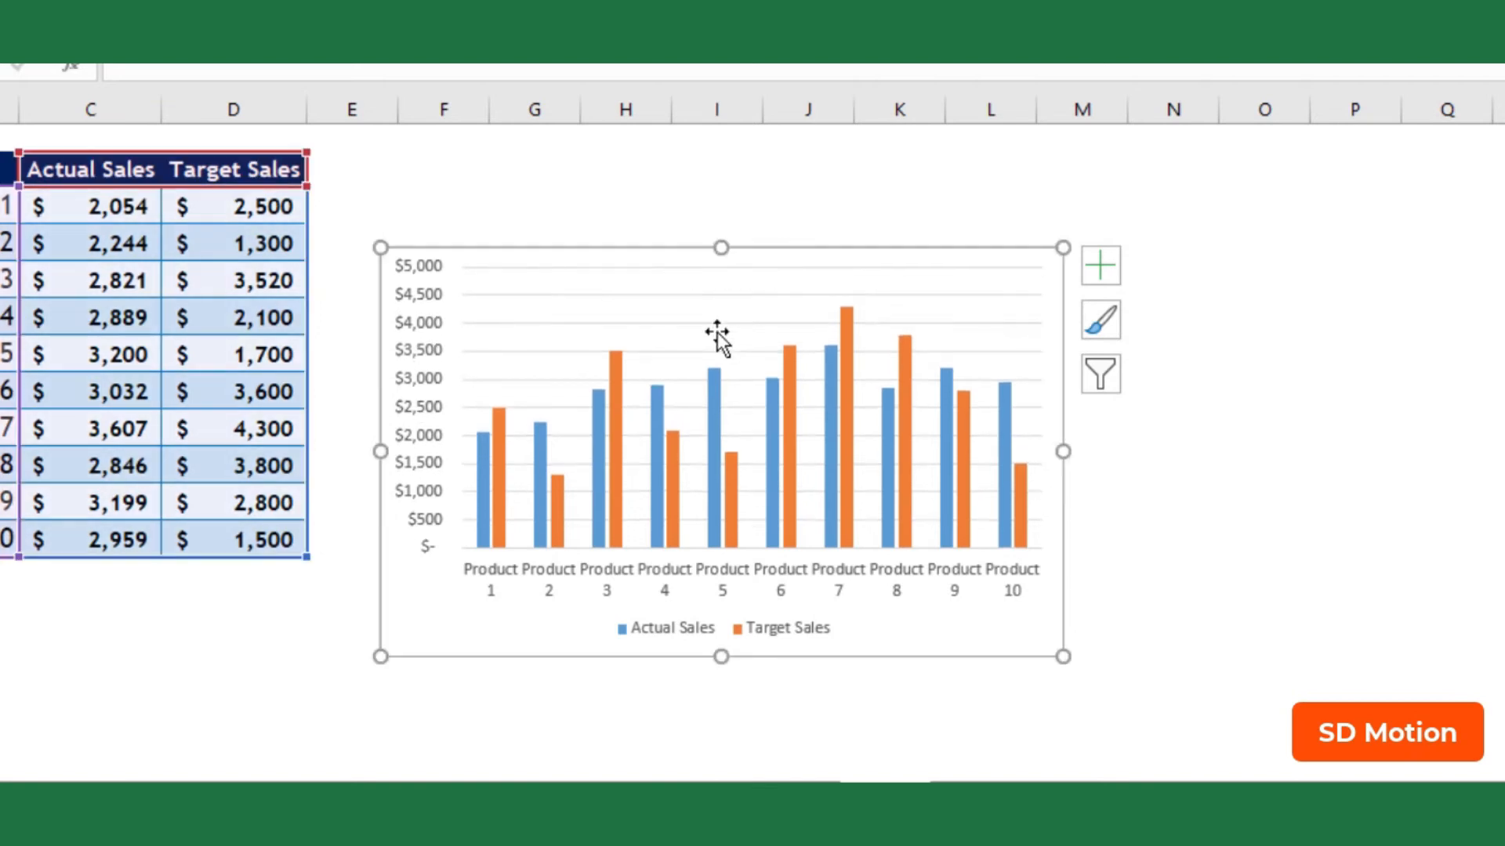
# Change the Target Sales series to Line with Markers, keeping Actual Sales as Clustered Column
pyautogui.click(715, 455)
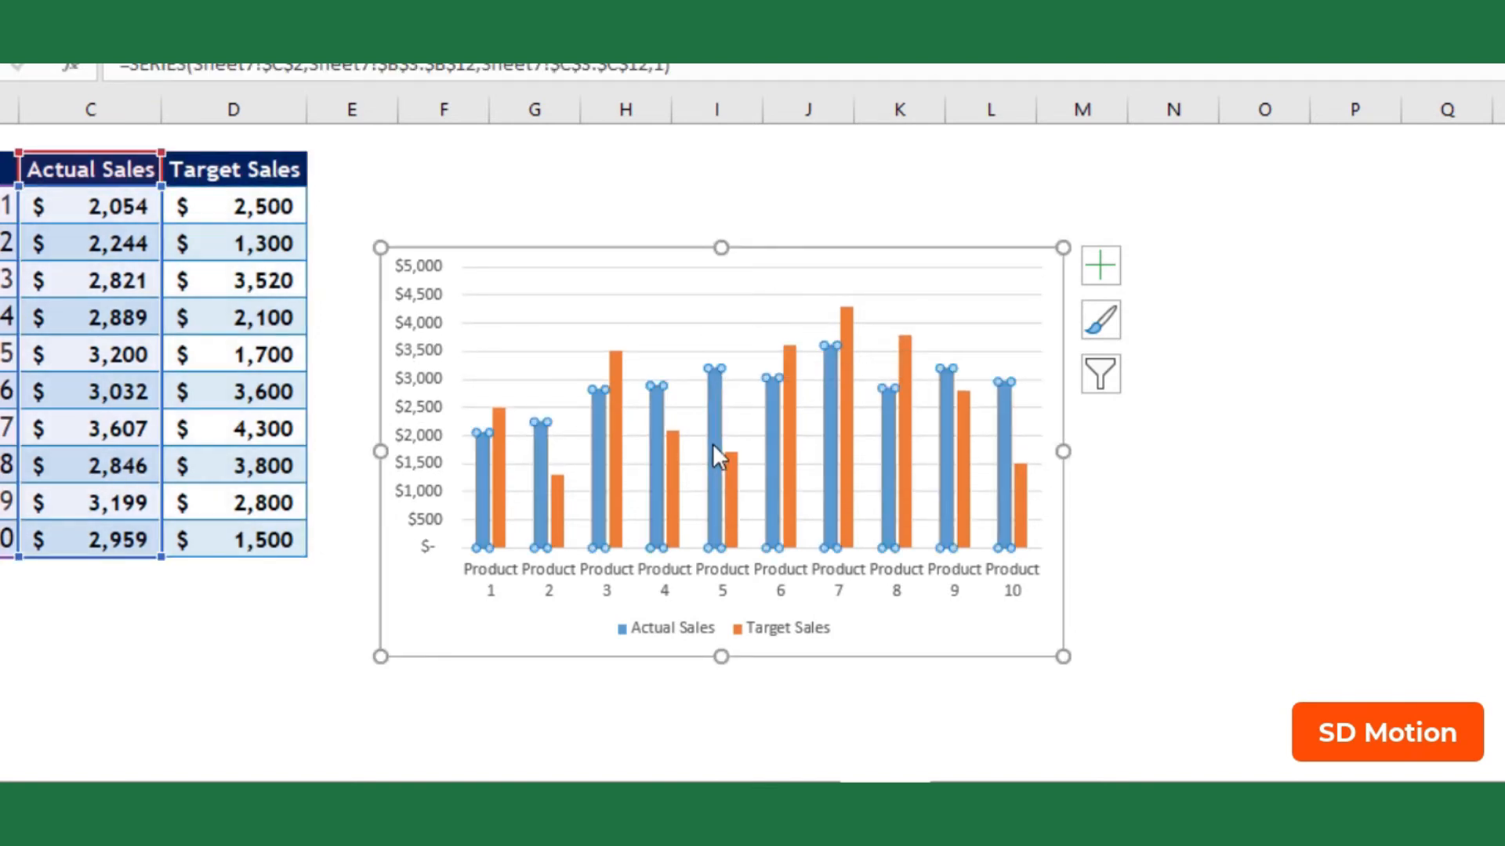
pyautogui.rightClick(714, 449)
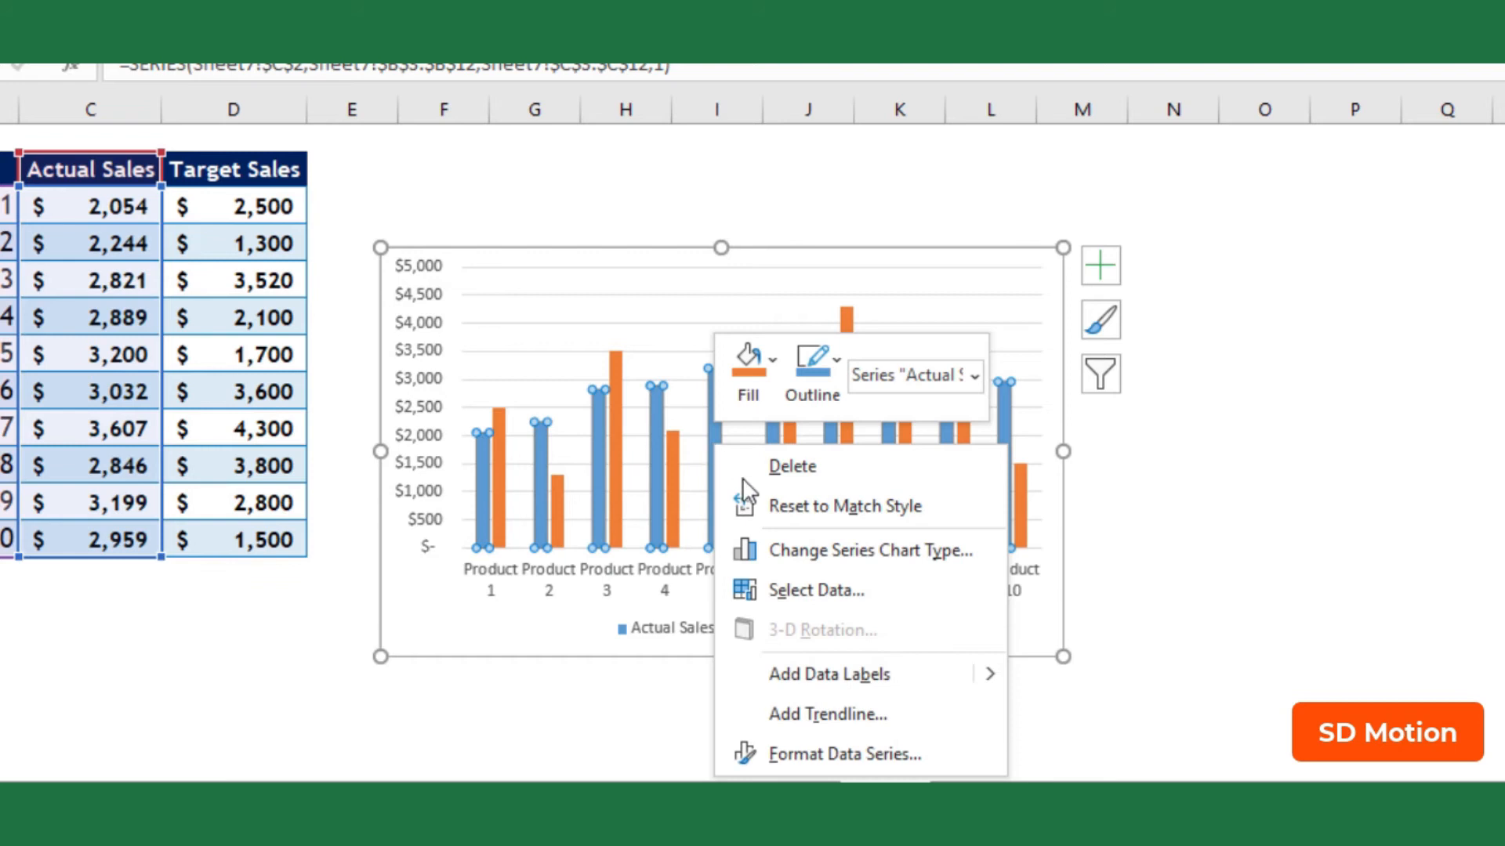
pyautogui.click(837, 552)
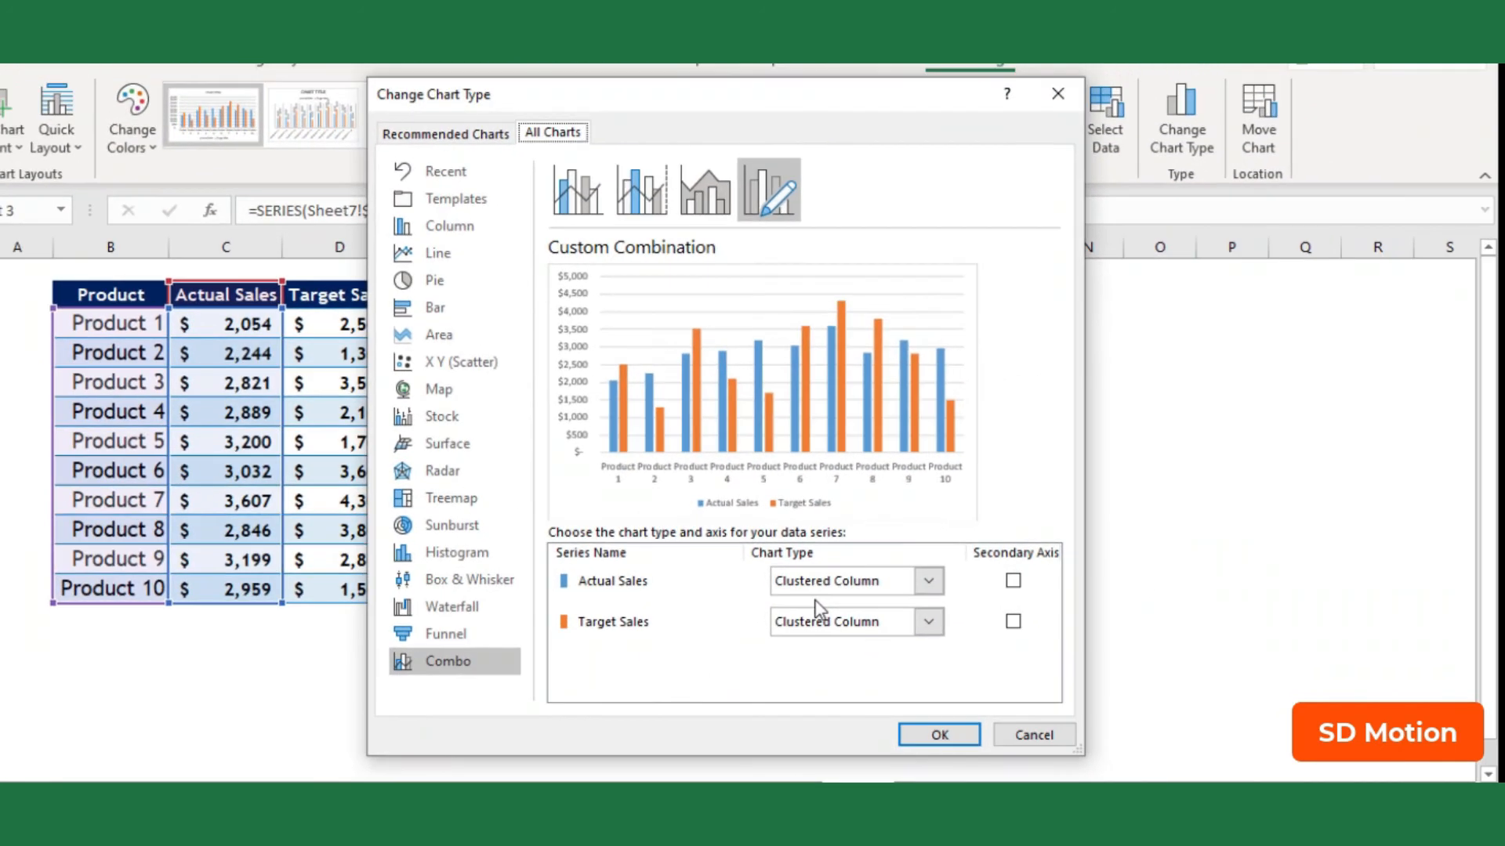
pyautogui.click(909, 626)
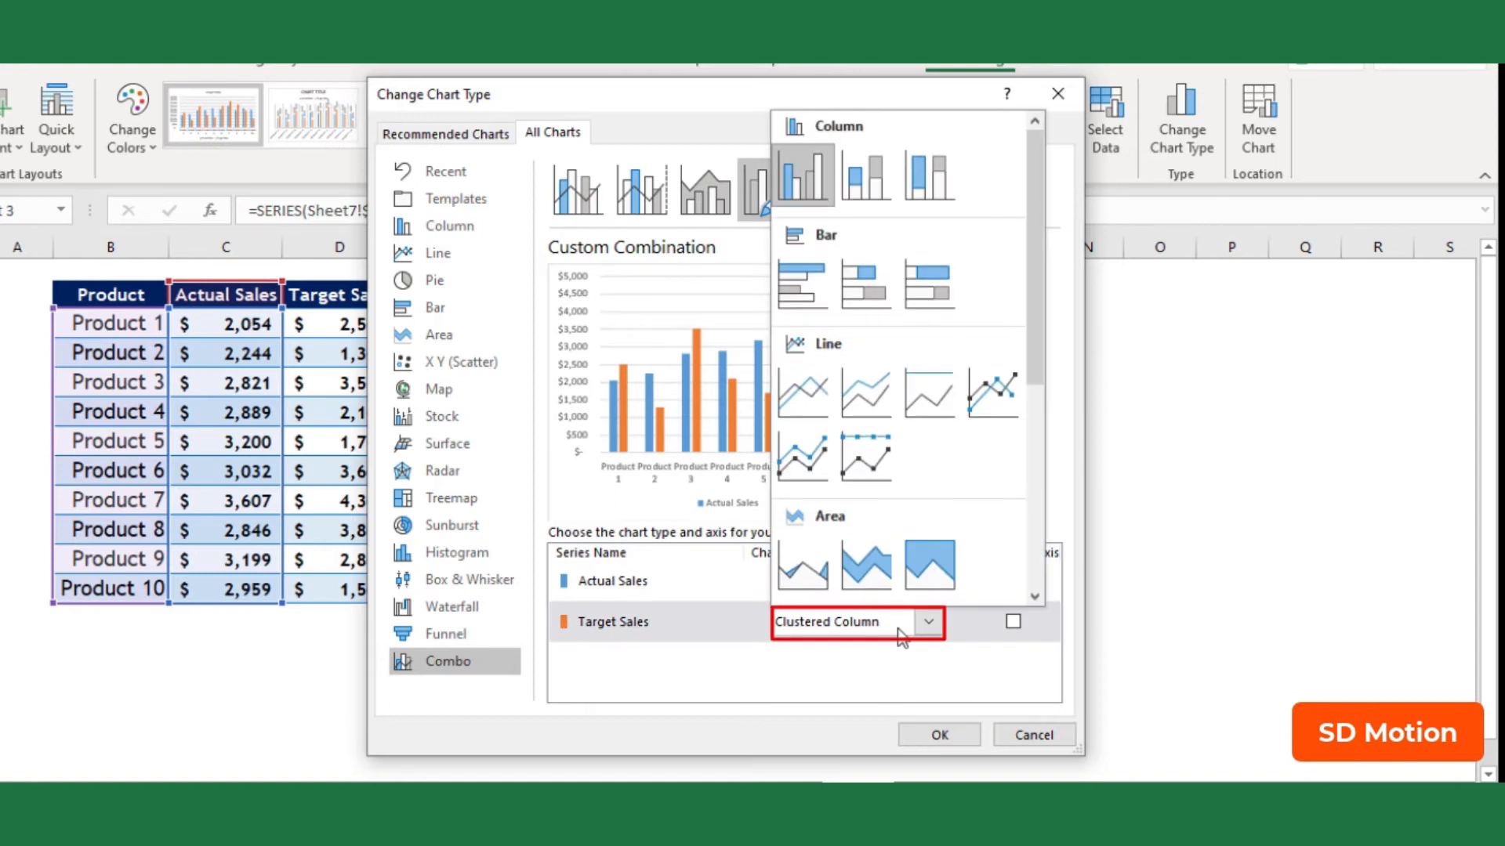
pyautogui.click(993, 392)
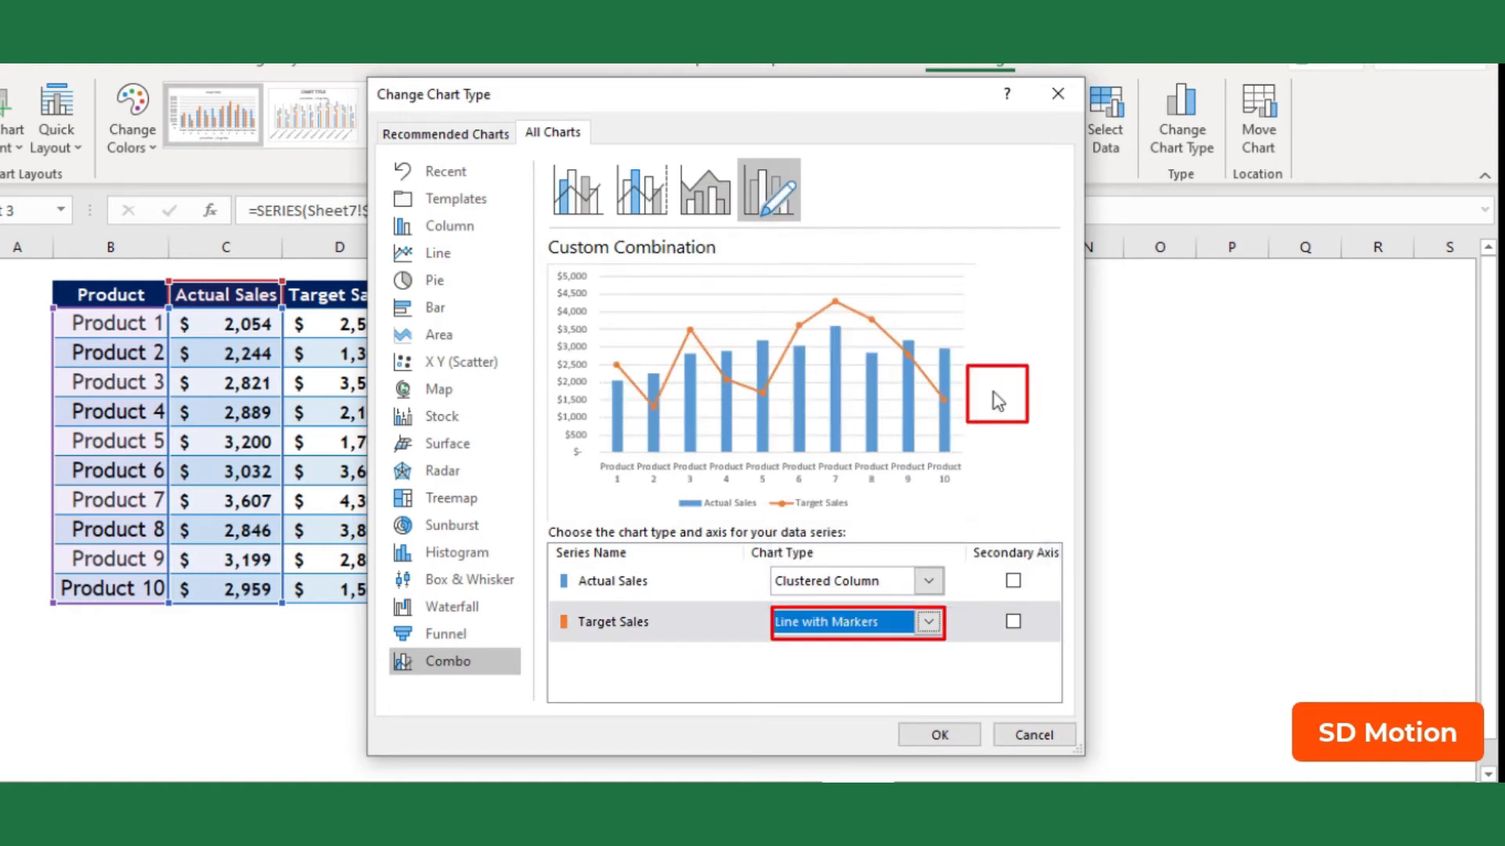
pyautogui.click(940, 733)
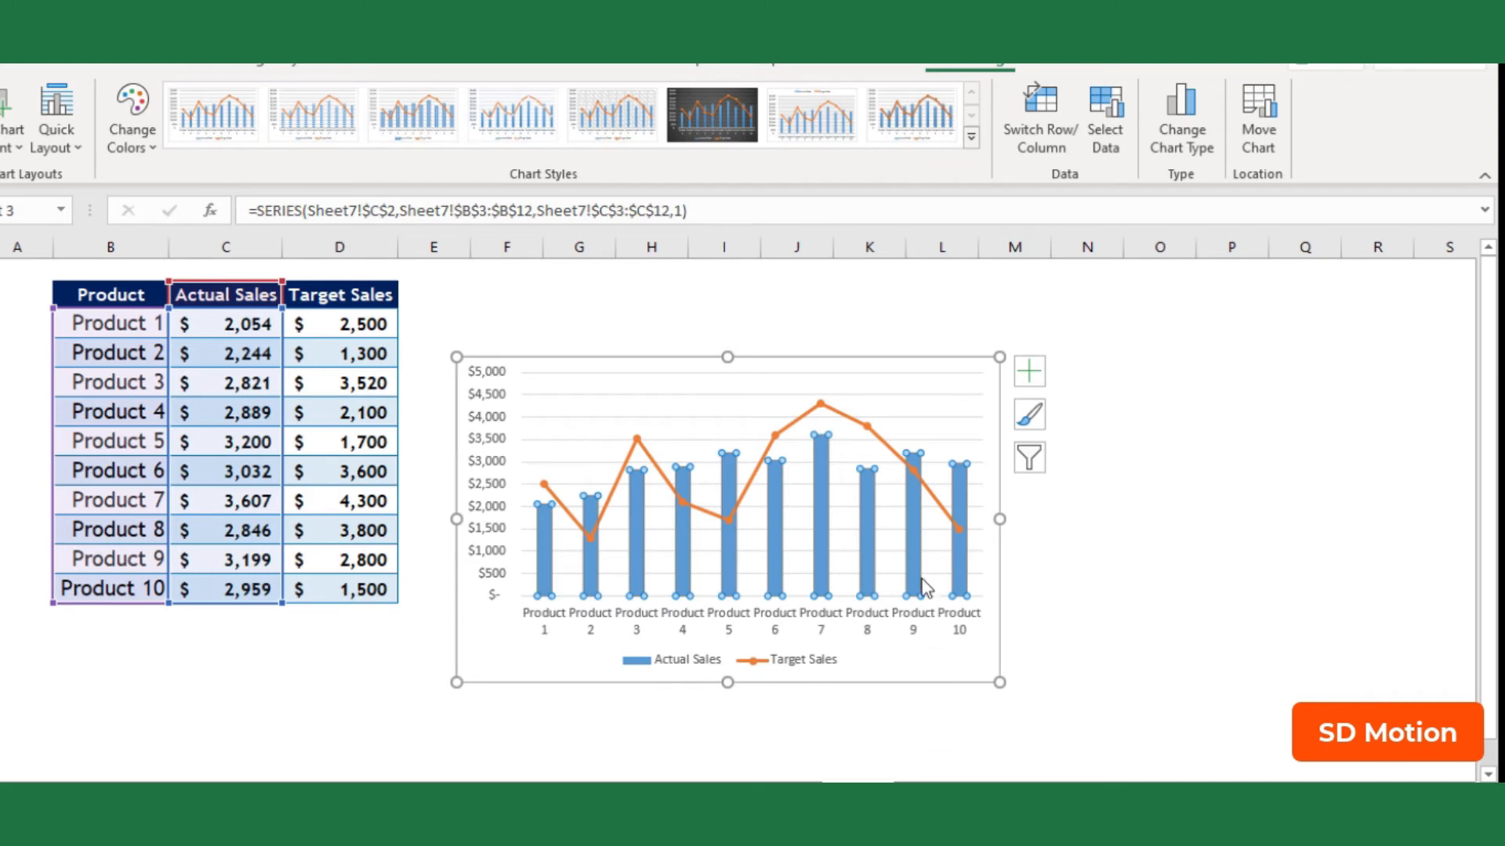
# Format the Target Sales series with No line so that only its markers are drawn
pyautogui.click(870, 428)
pyautogui.rightClick(869, 428)
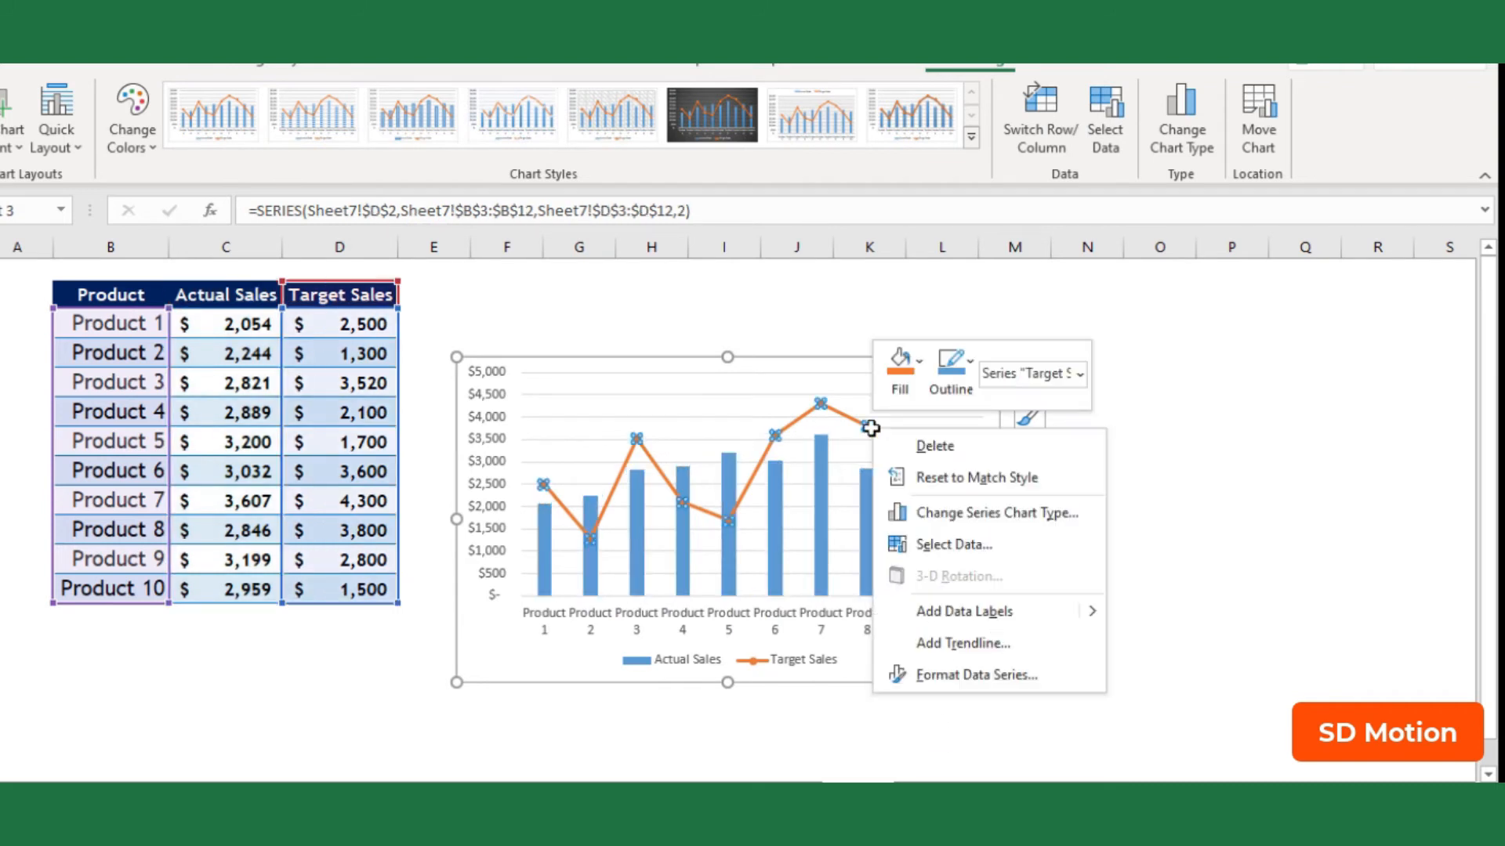
pyautogui.click(915, 679)
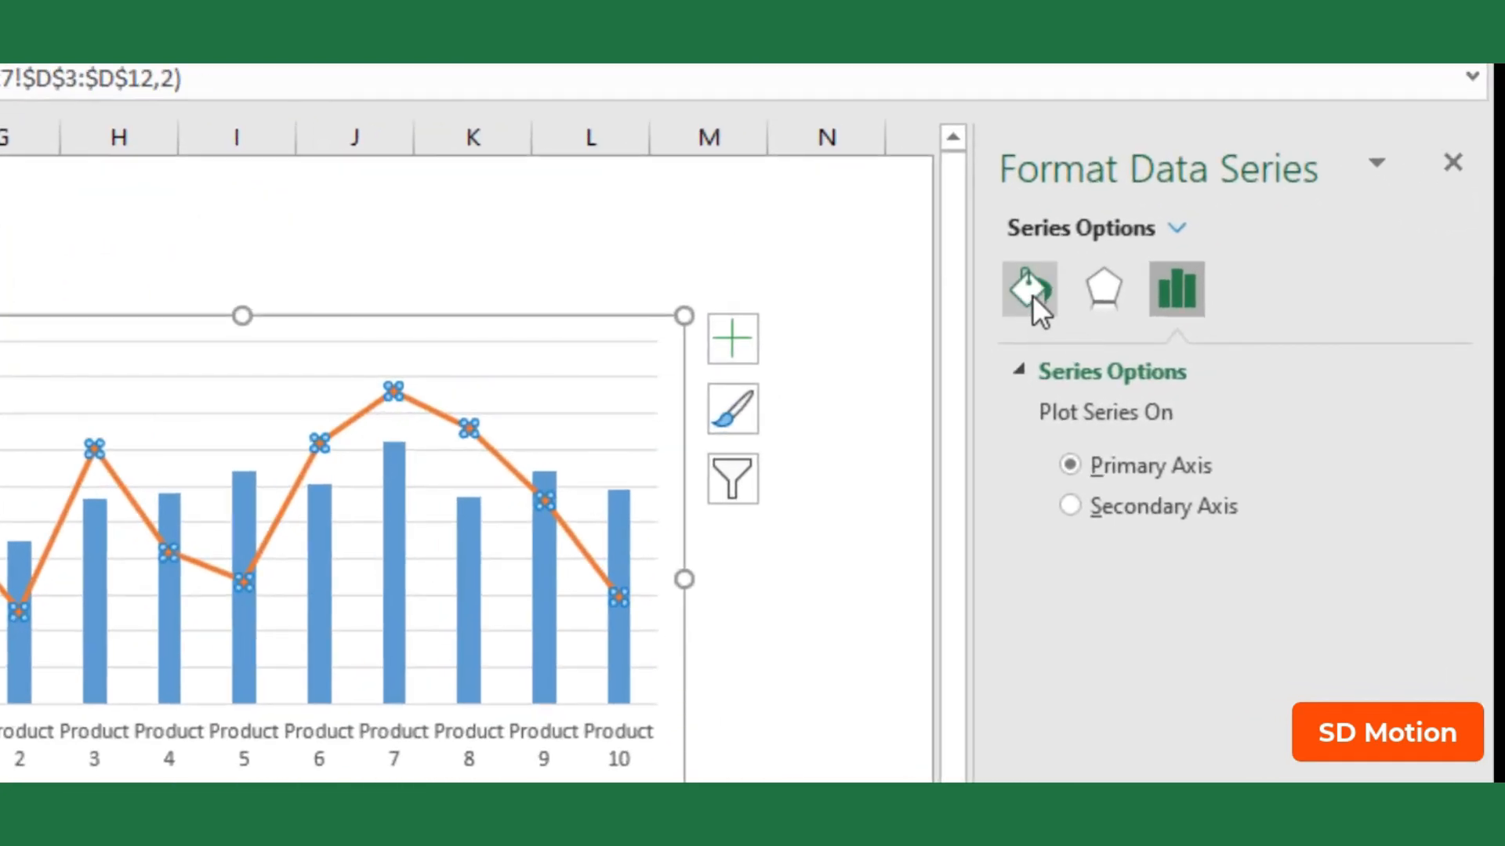
pyautogui.click(1032, 294)
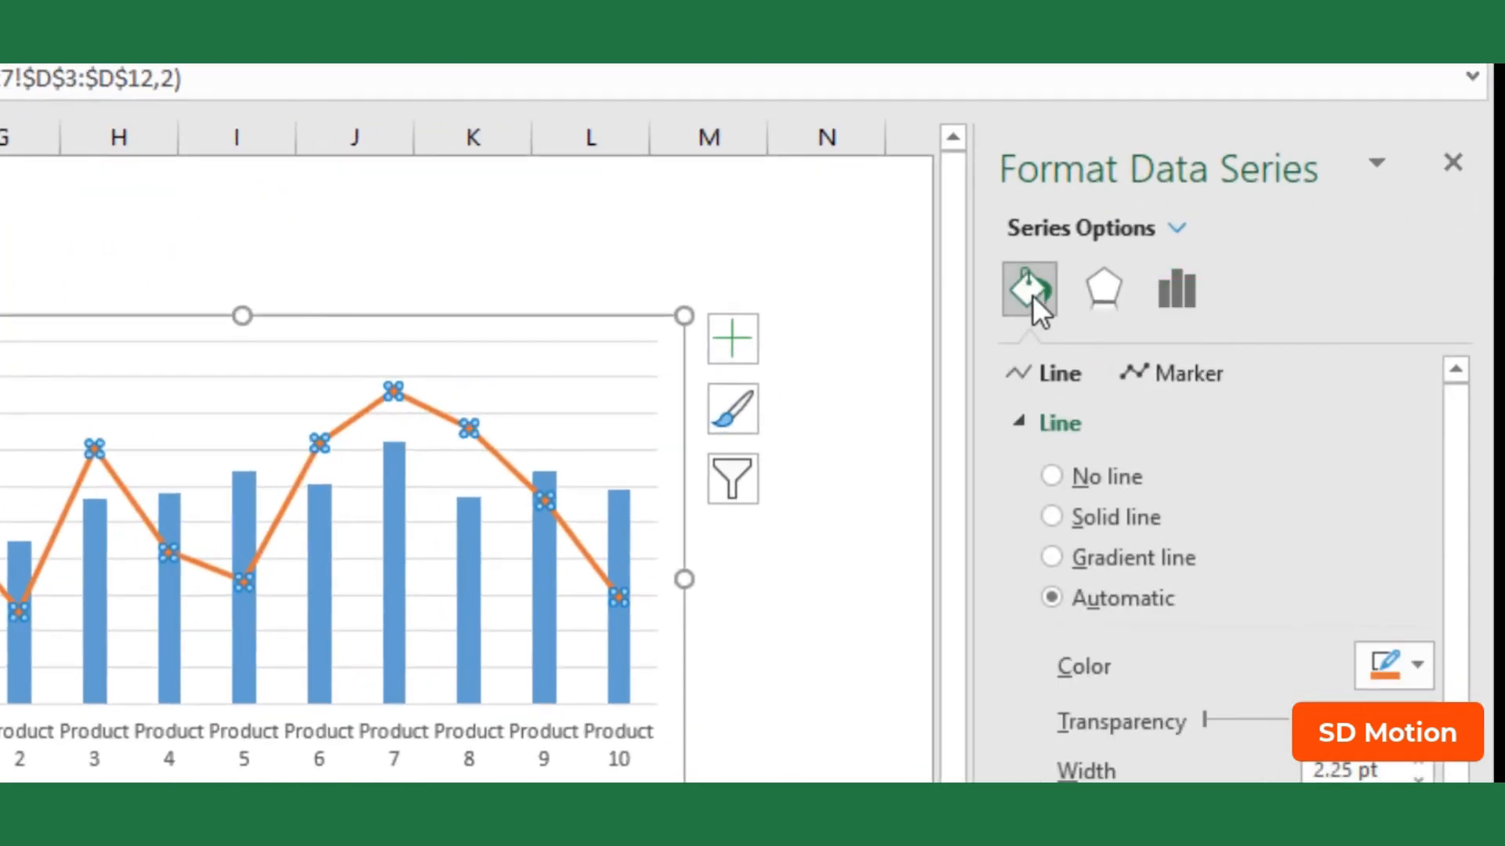
pyautogui.click(1051, 480)
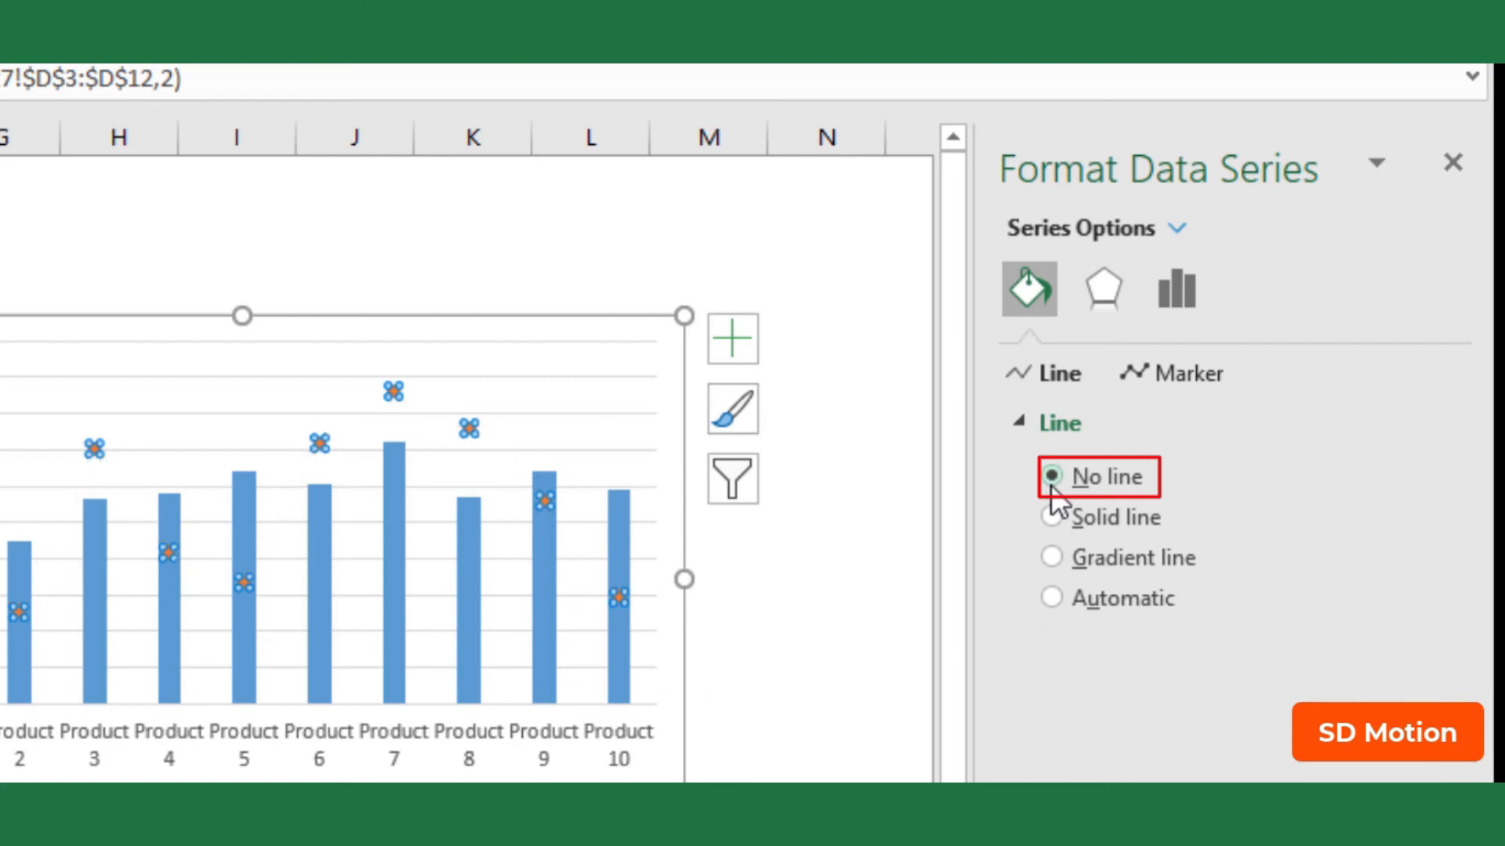
# Change the Target Sales markers to the built-in long dash type
pyautogui.click(1163, 378)
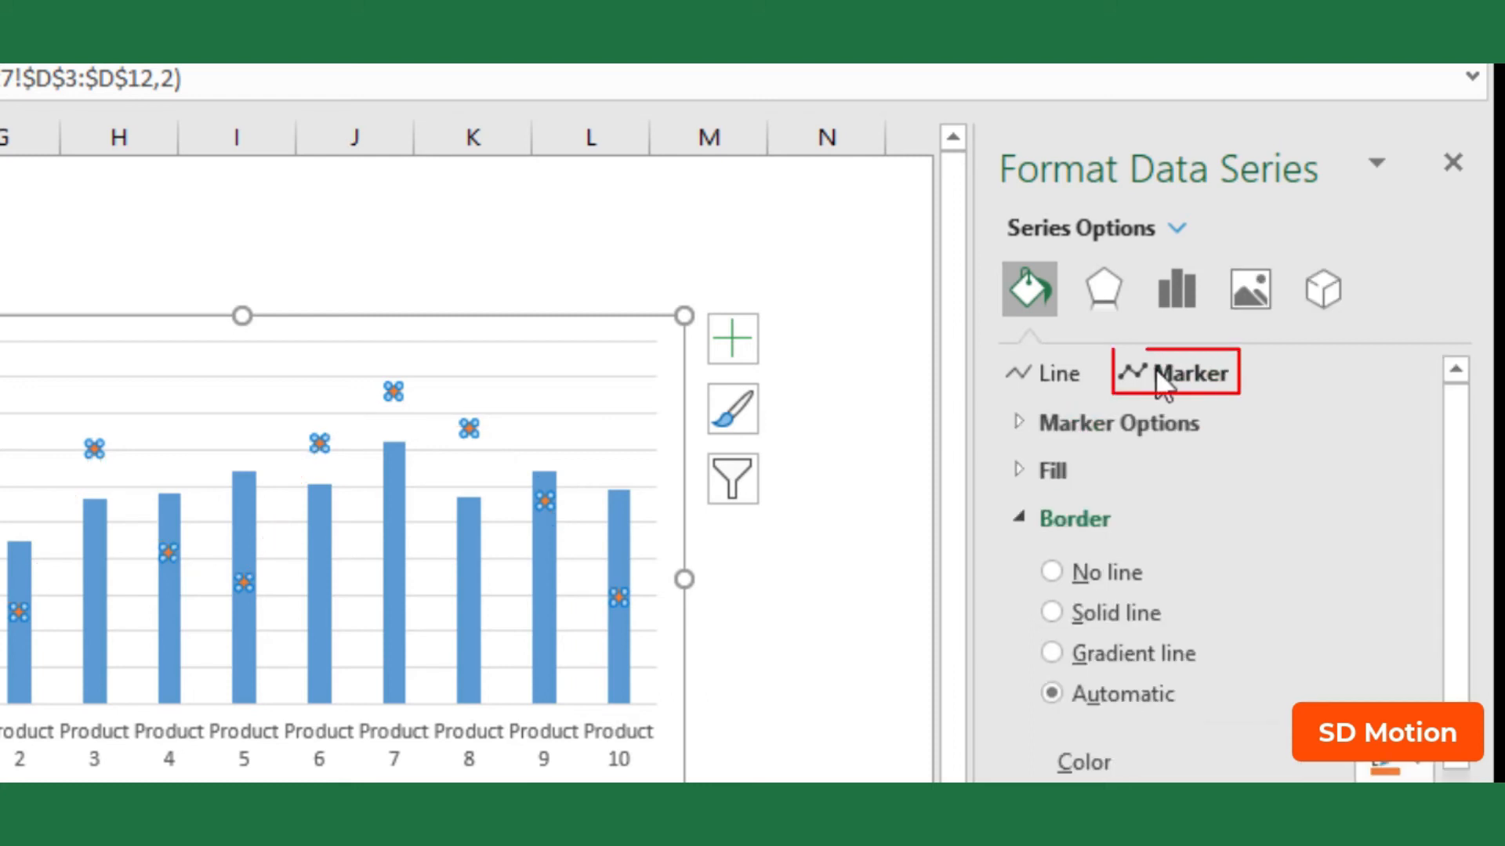
pyautogui.click(1011, 423)
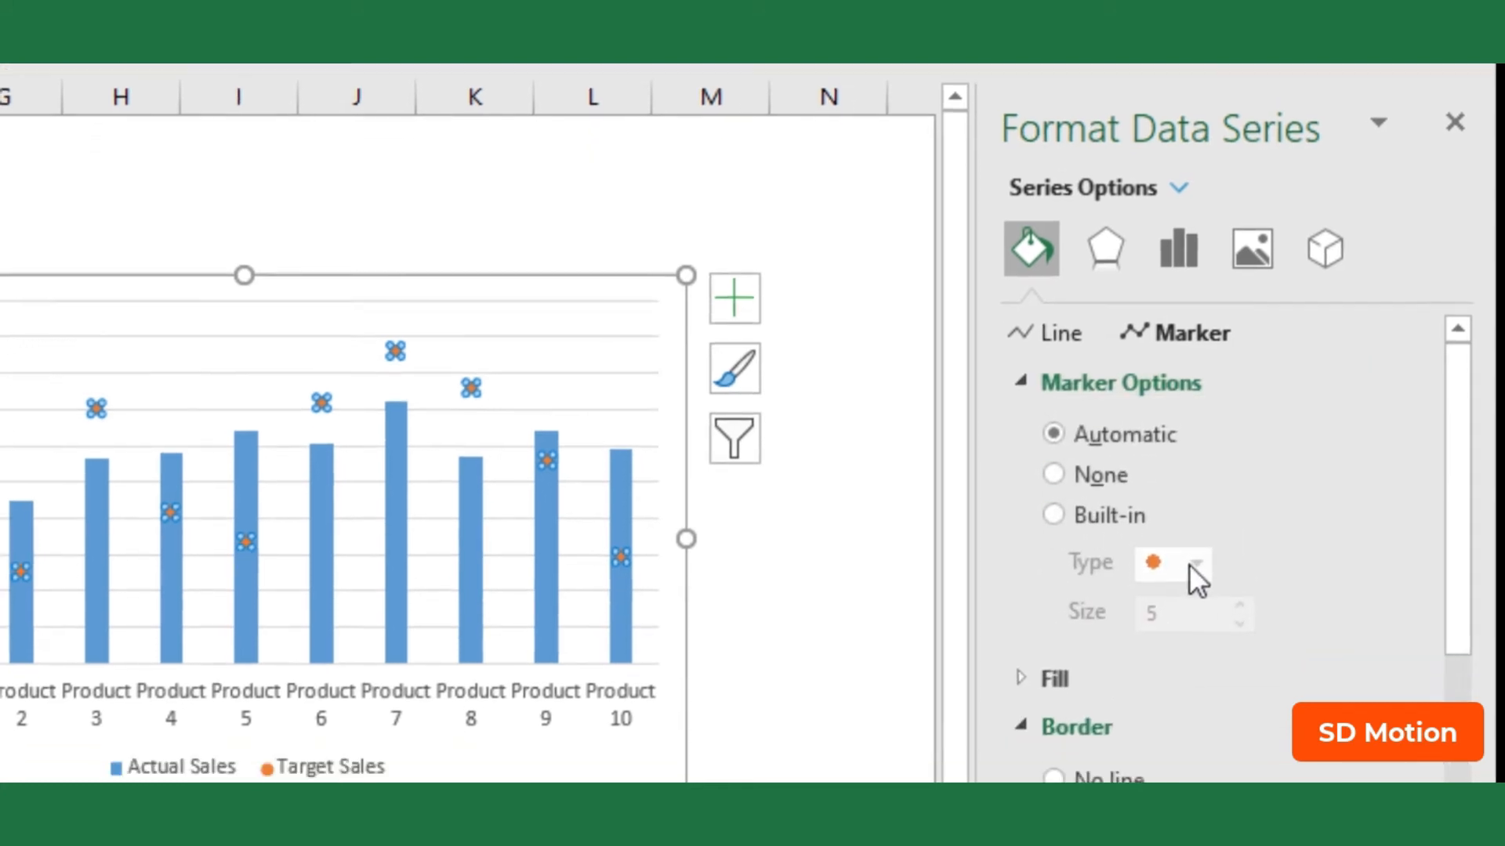
pyautogui.click(1120, 333)
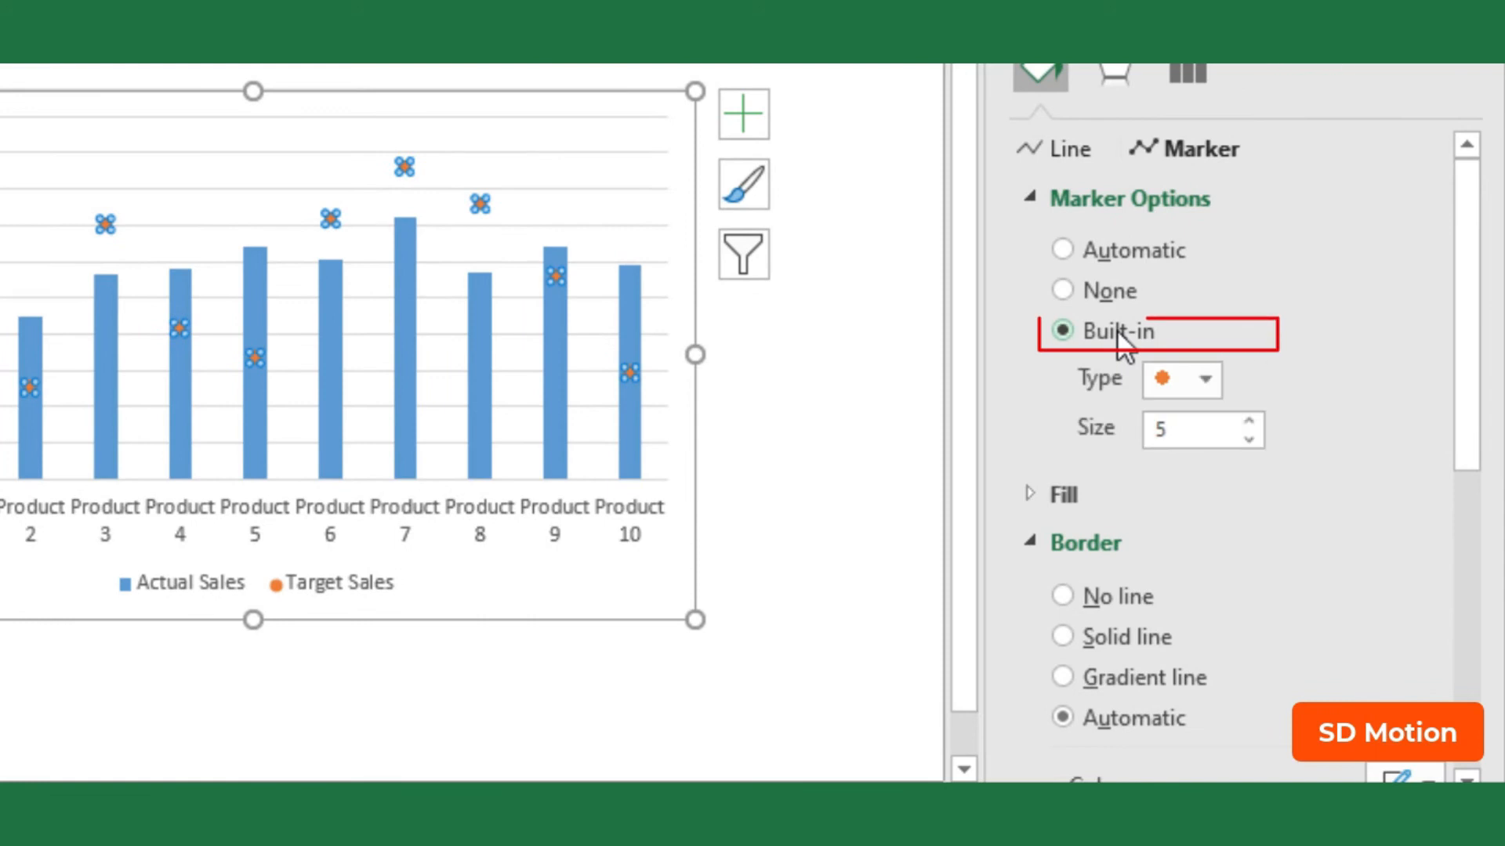
pyautogui.click(1206, 379)
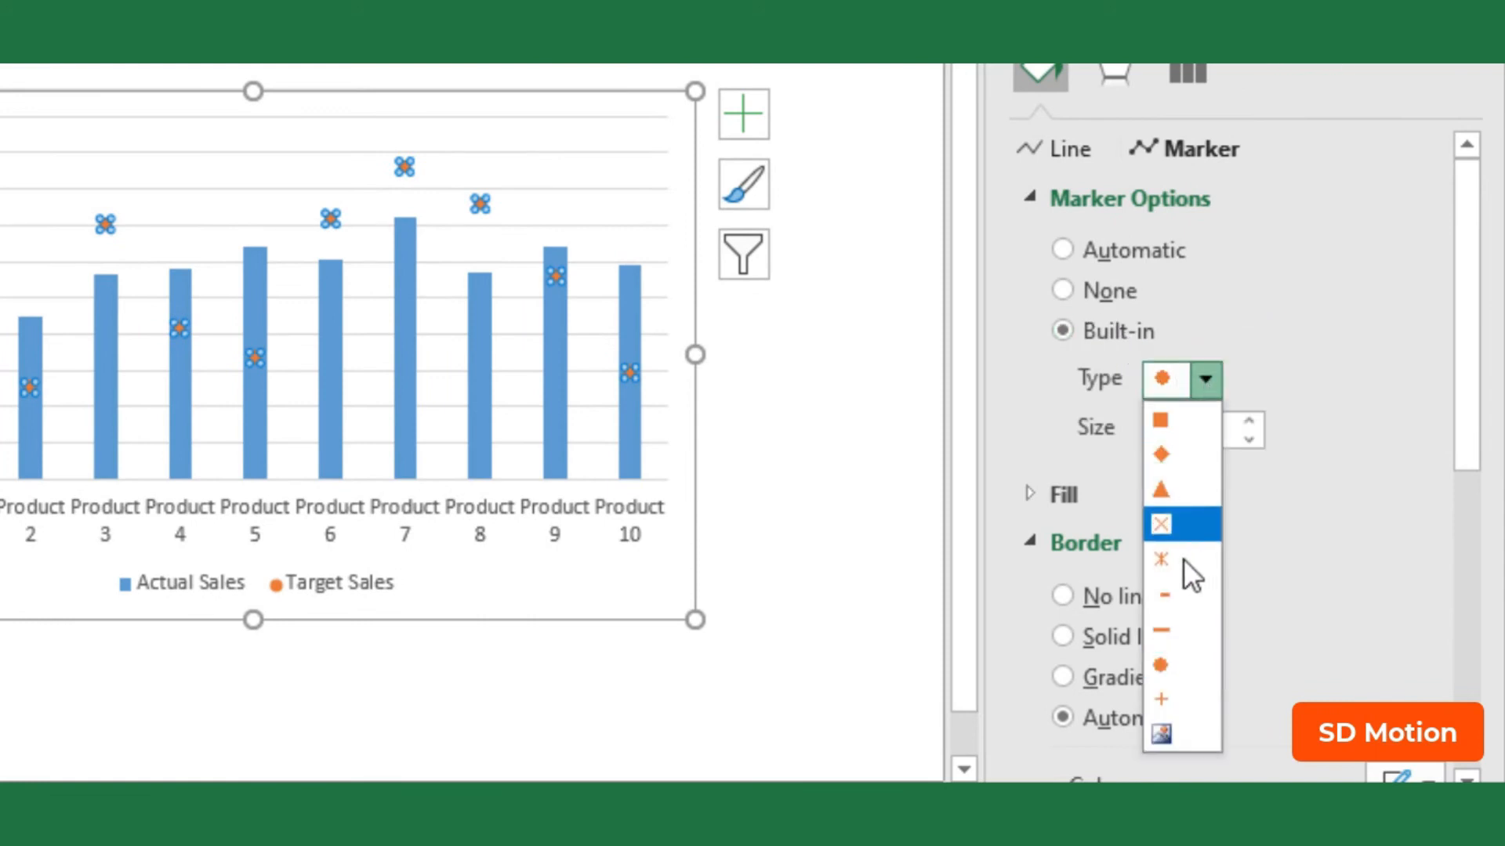
pyautogui.click(1174, 630)
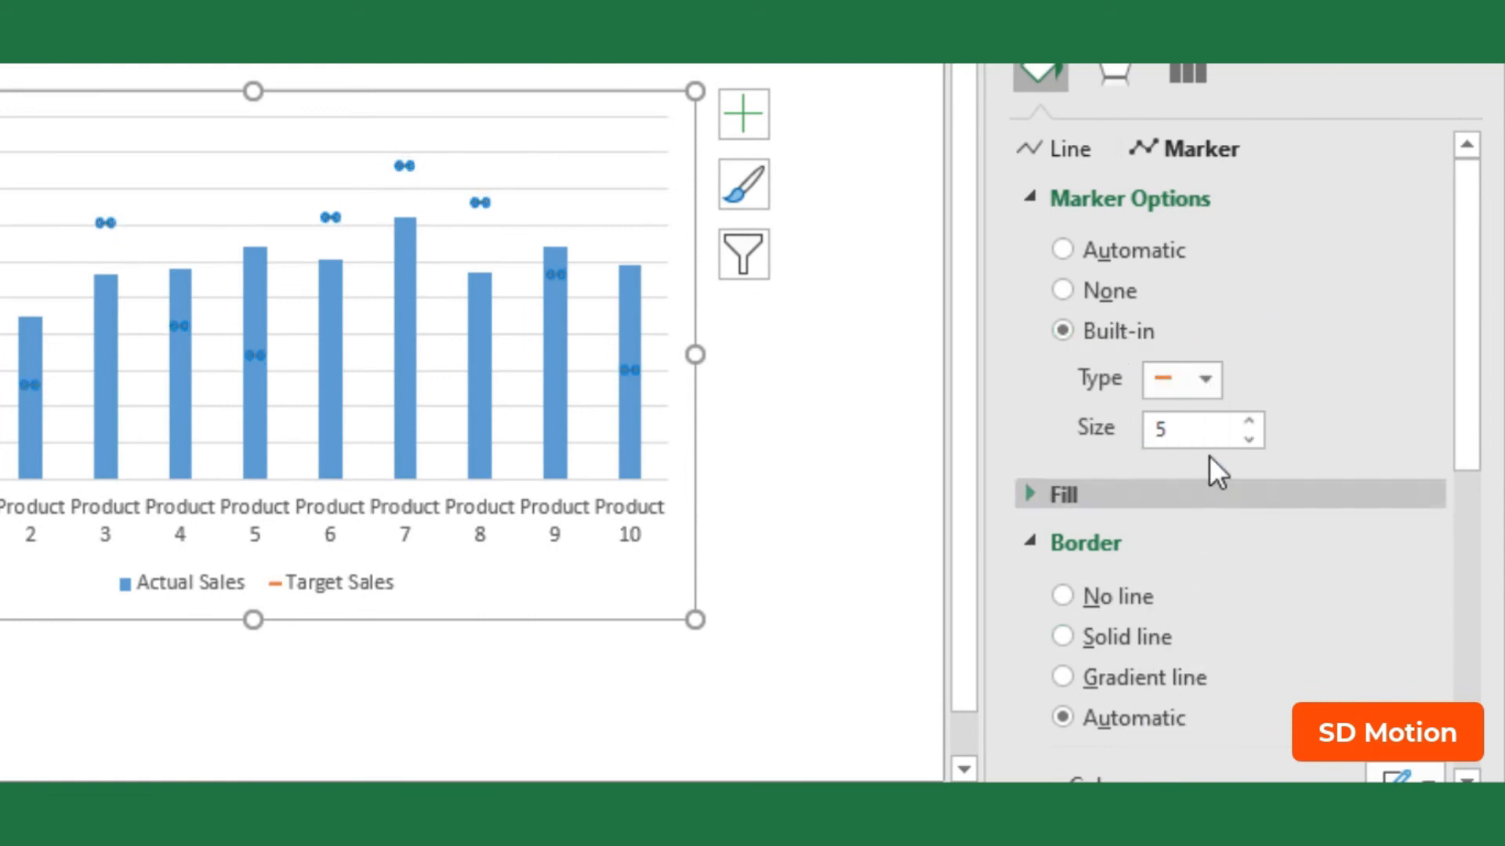
# Set the Target Sales marker size to 12 and close the series formatting settings
pyautogui.click(1247, 421)
pyautogui.click(1247, 421)
pyautogui.click(1247, 421)
pyautogui.click(1248, 421)
pyautogui.click(1248, 421)
pyautogui.click(1248, 421)
pyautogui.click(1248, 421)
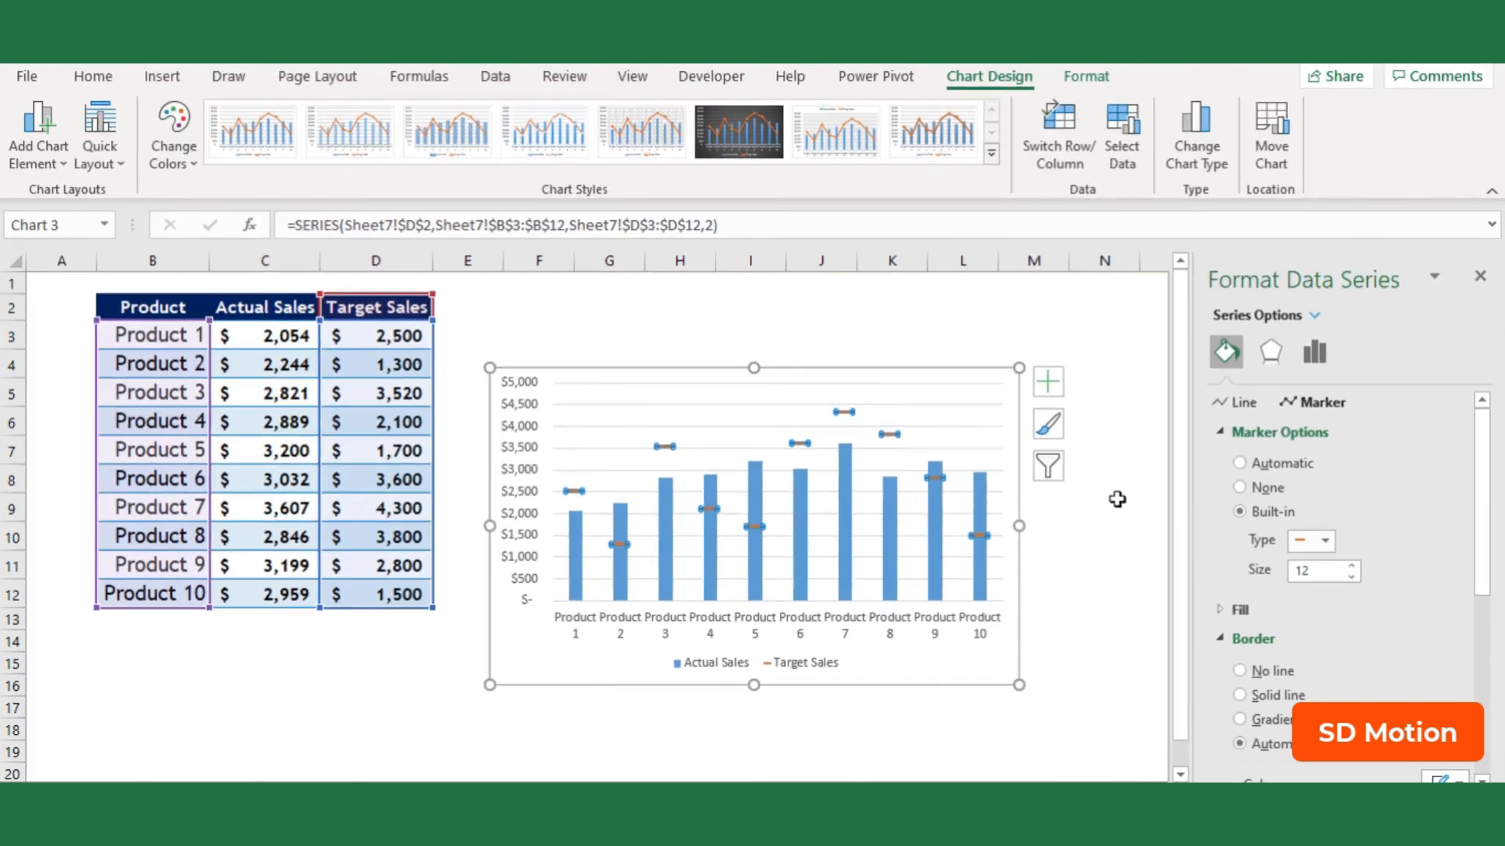
pyautogui.click(971, 398)
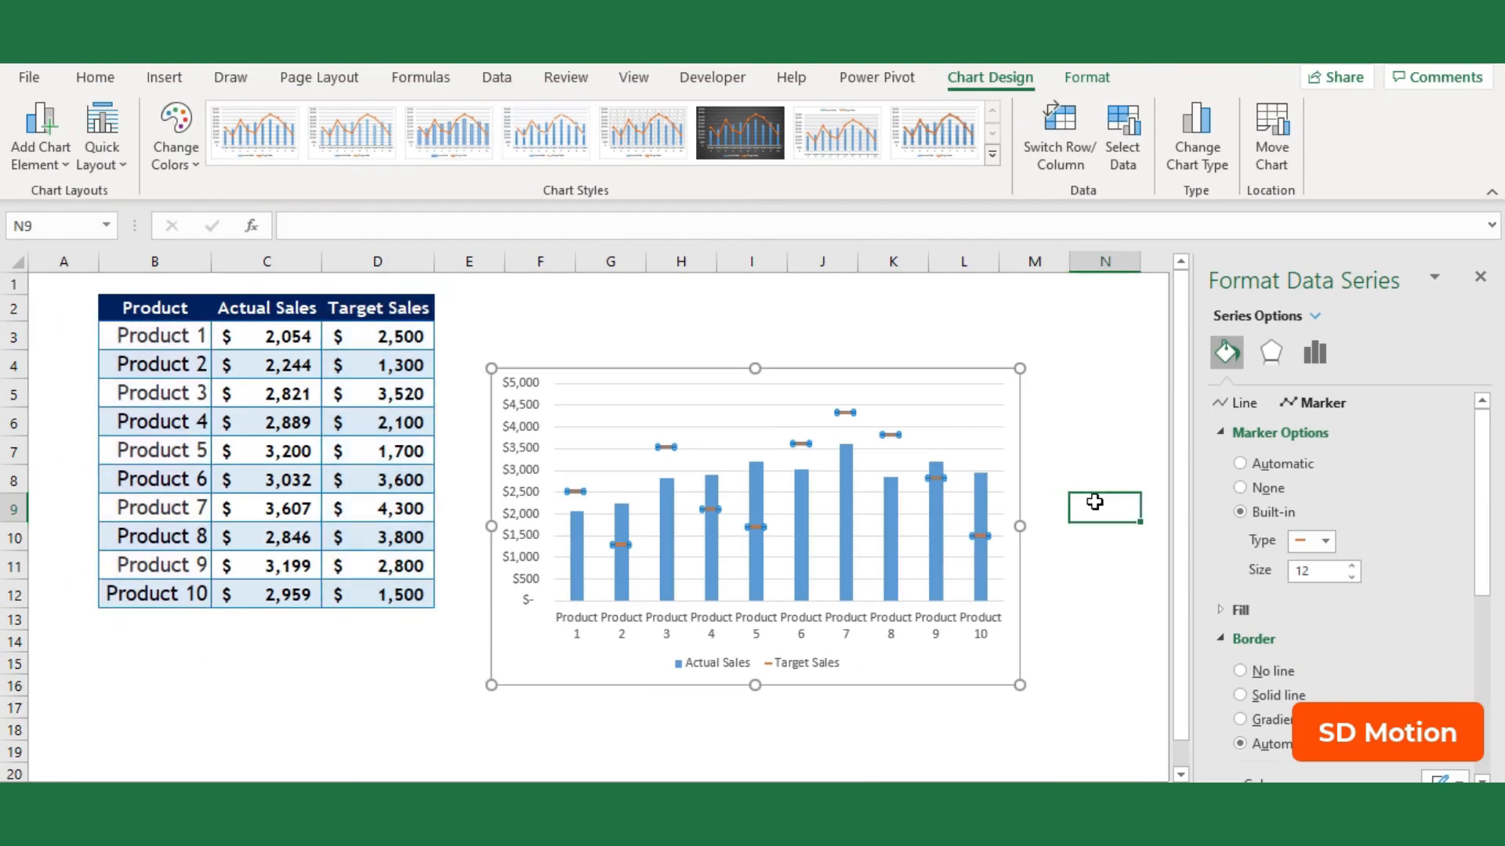
pyautogui.click(1479, 279)
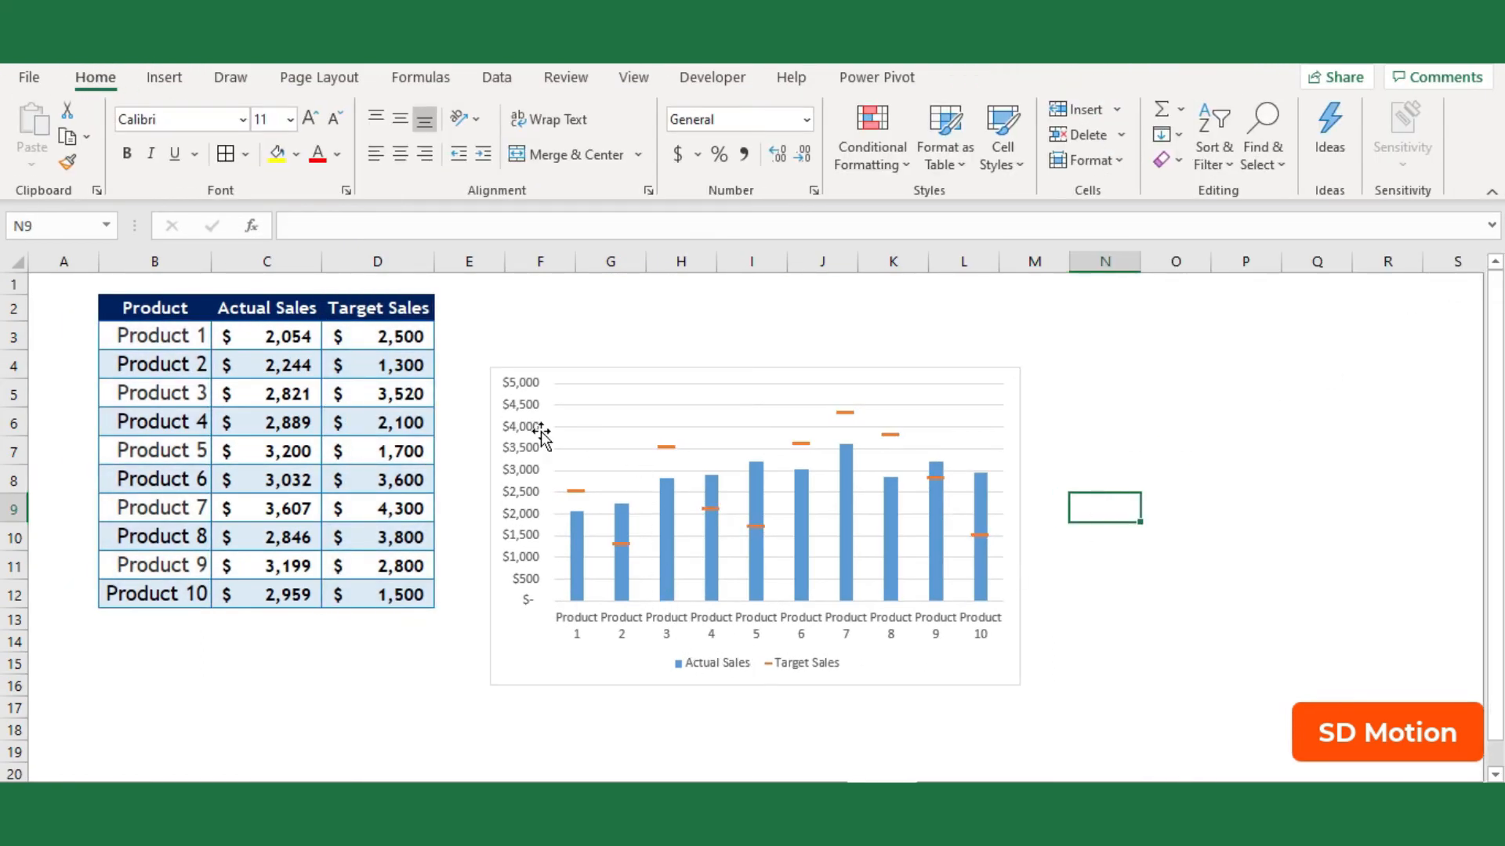
# Change the Actual Sales of Product 4 to 2500 and of Product 8 to 1500
pyautogui.click(271, 424)
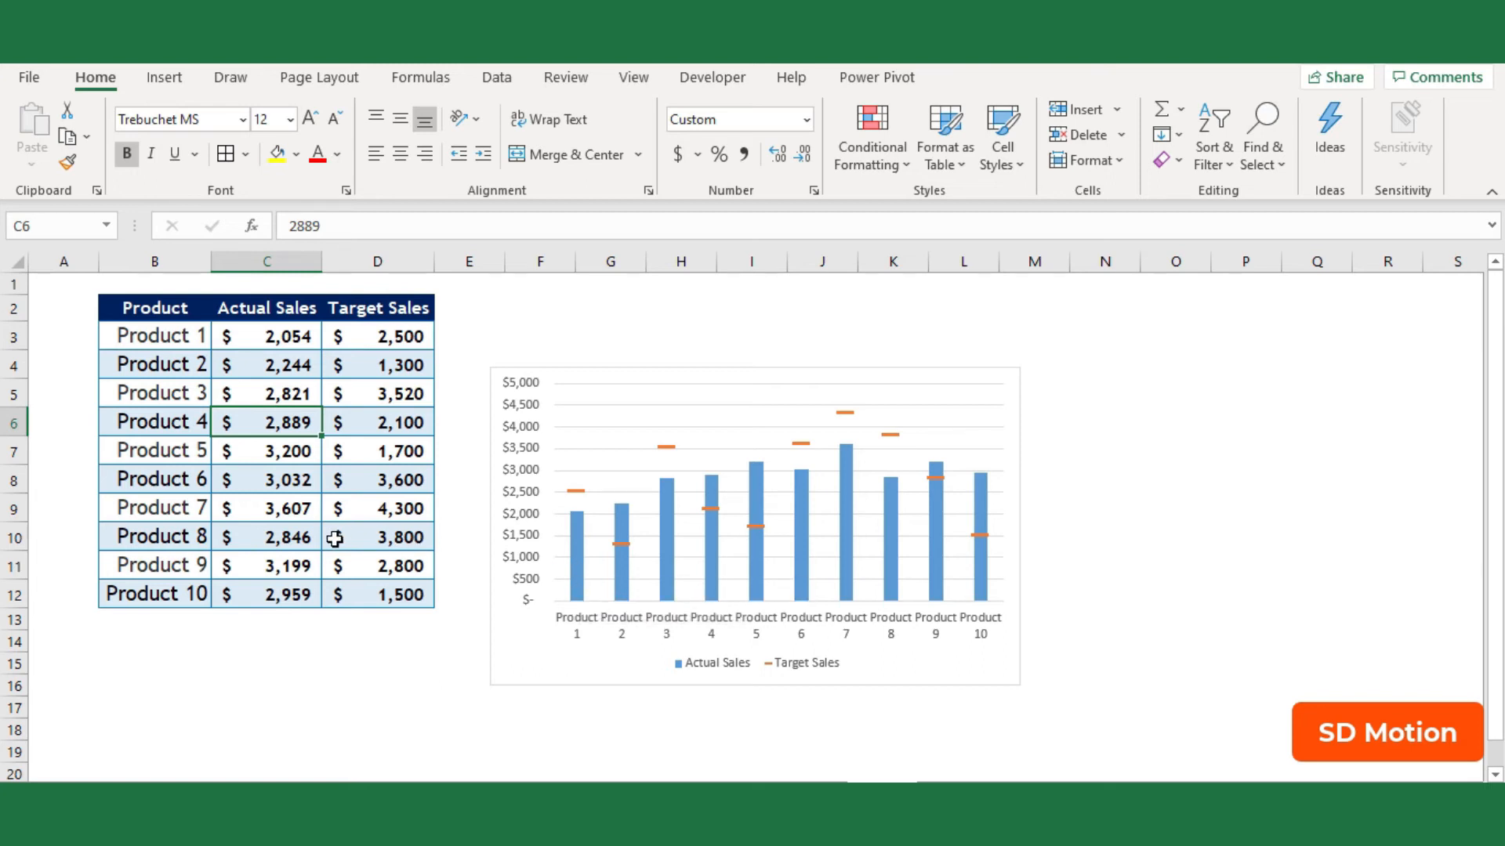
pyautogui.write('2500')
pyautogui.press('Return')
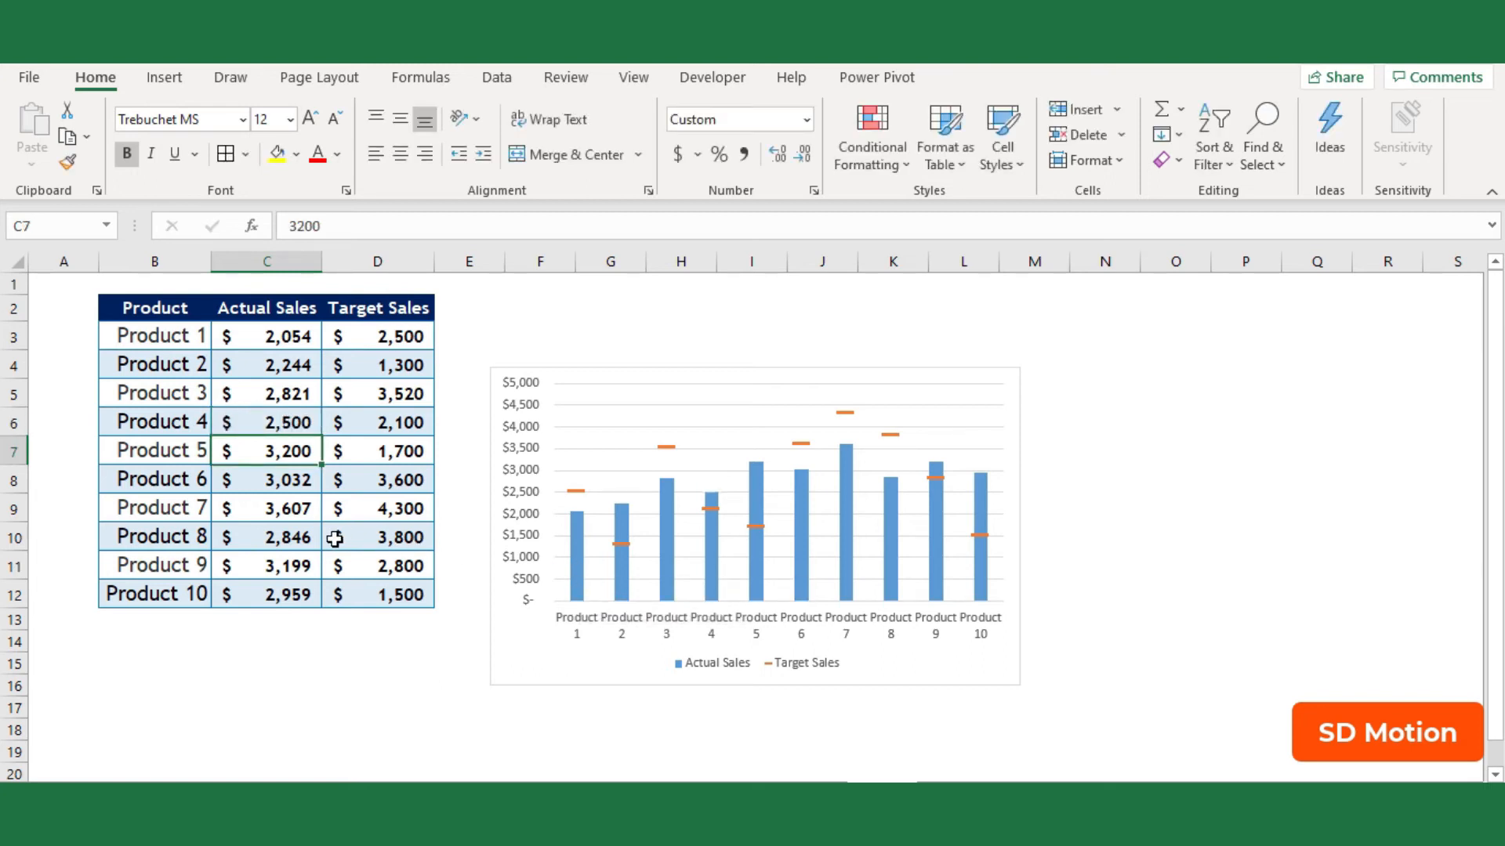
pyautogui.click(284, 541)
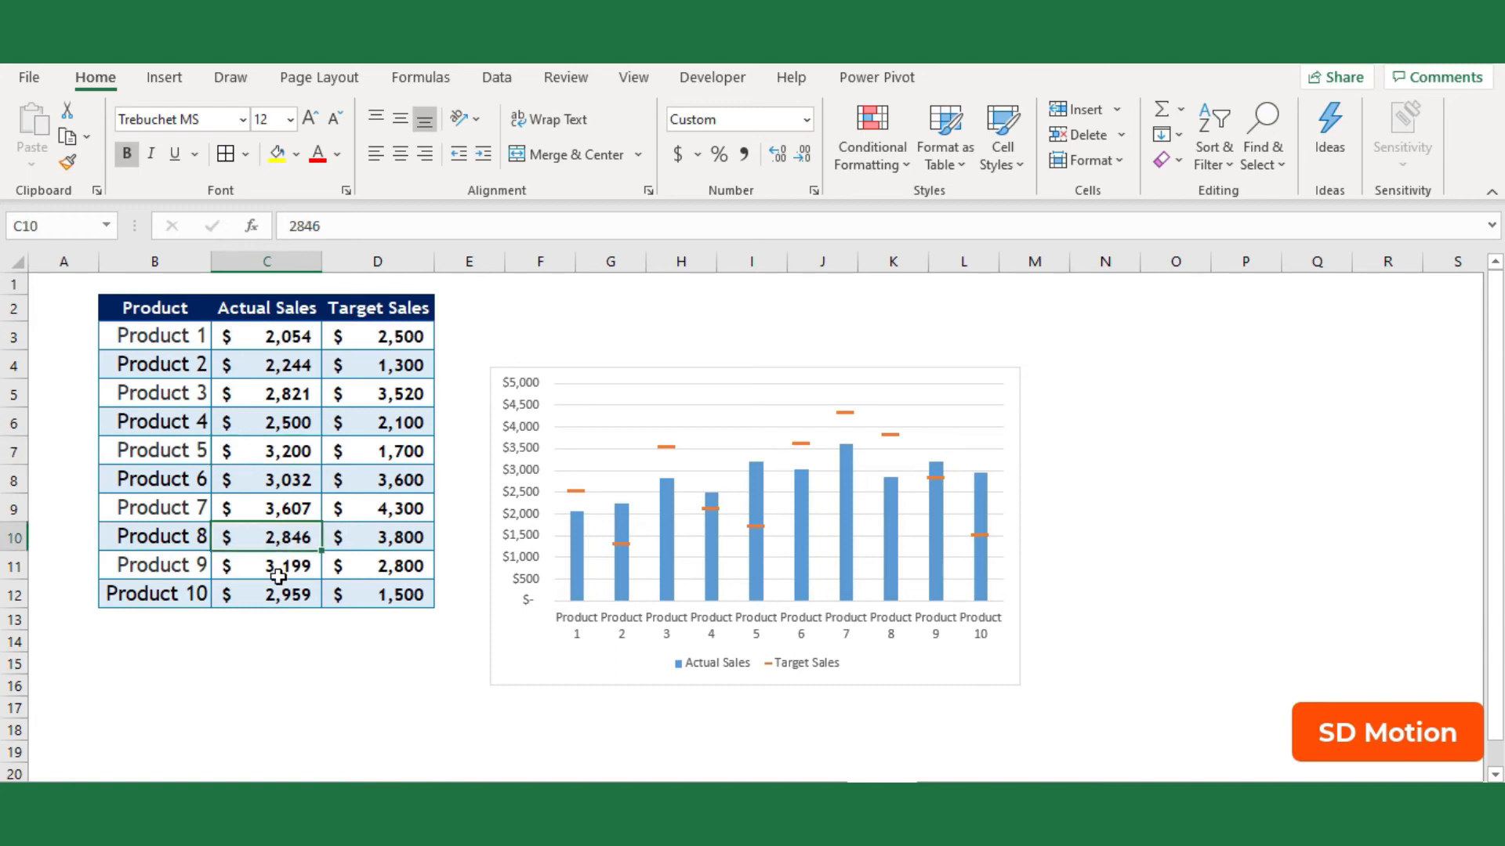
pyautogui.write('1500')
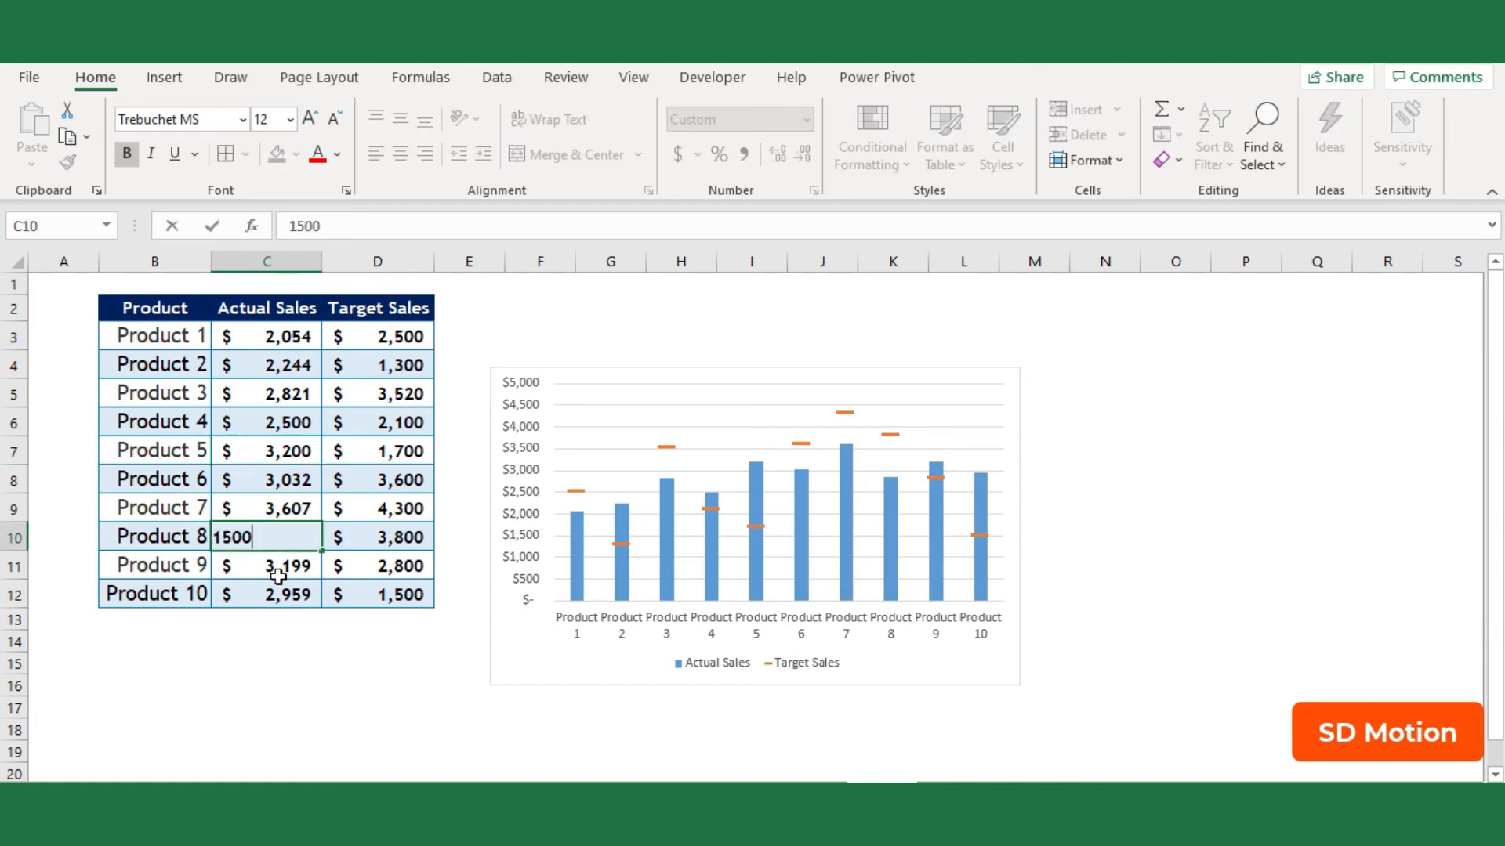
pyautogui.press('Return')
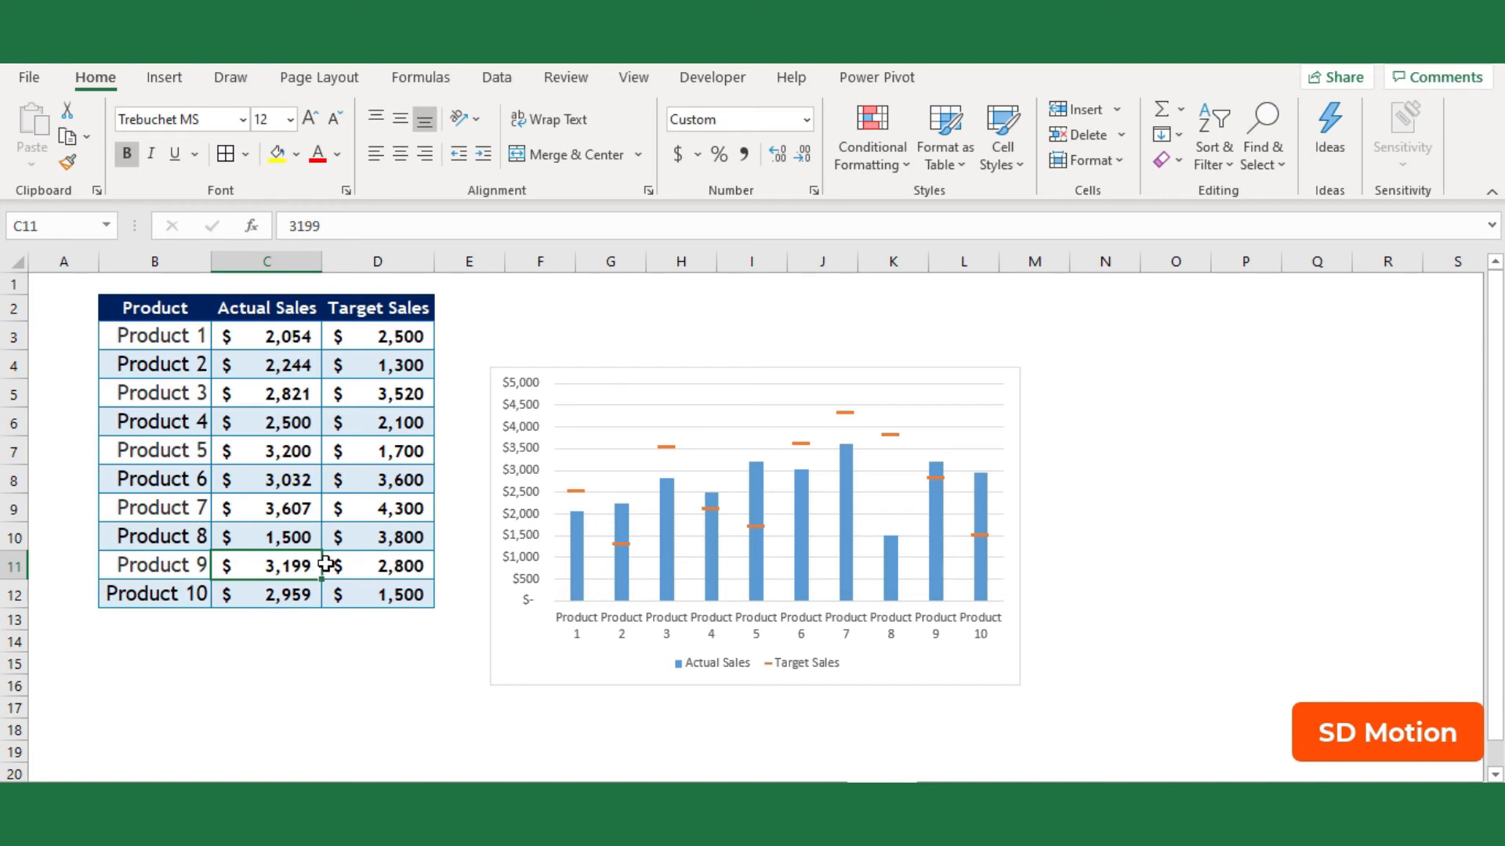
# Change the Actual Sales of Product 7 to 5000
pyautogui.click(301, 534)
pyautogui.click(301, 510)
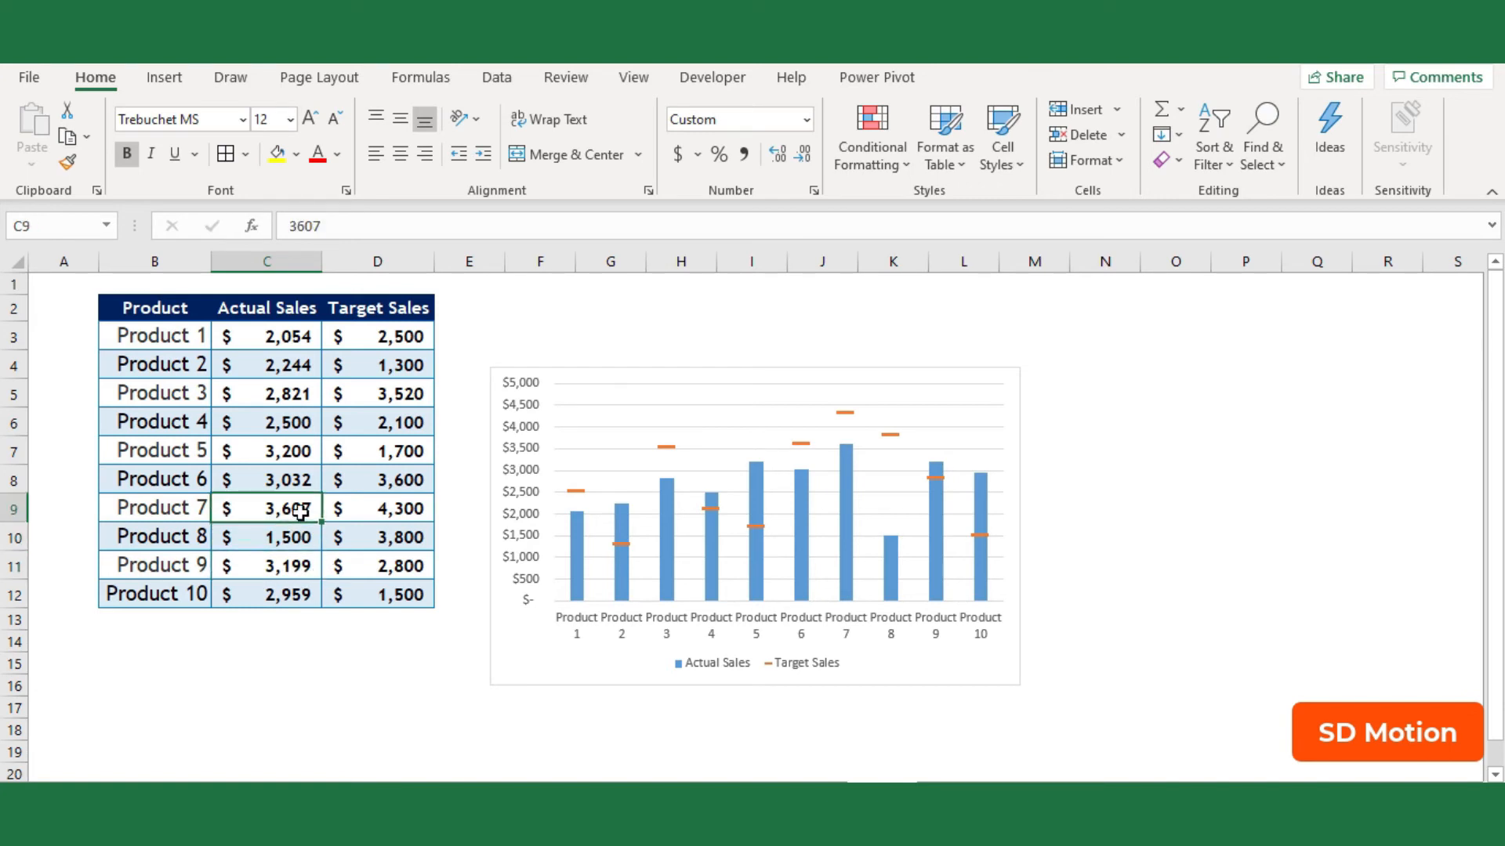
pyautogui.write('5000')
pyautogui.press('Return')
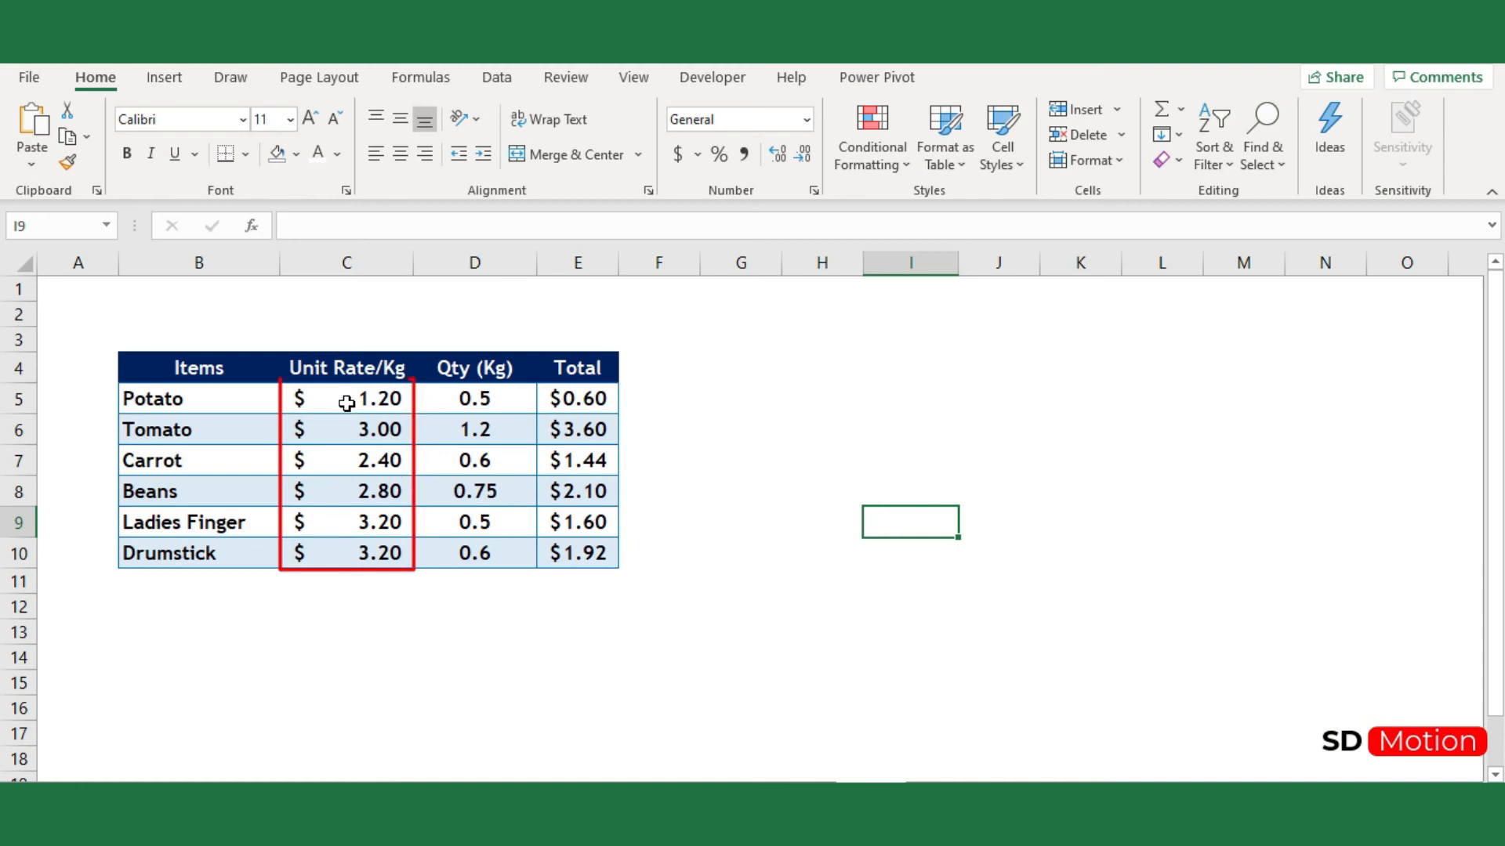
# Try to hide the unit rates in C5:C10 by changing their font color to white
pyautogui.click(346, 400)
pyautogui.moveTo(339, 450); pyautogui.dragTo(343, 557)
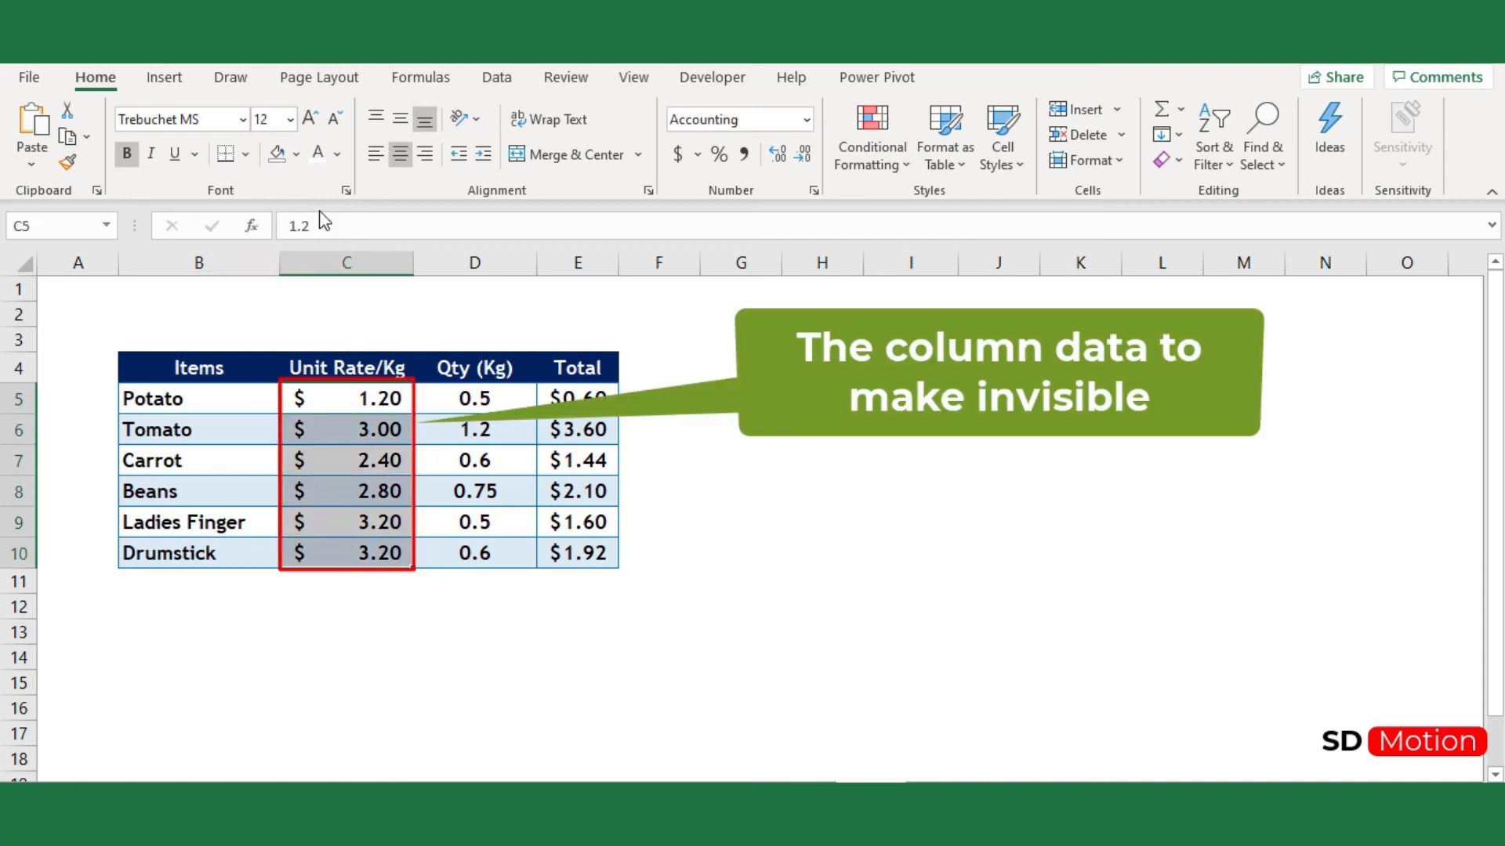
pyautogui.click(317, 156)
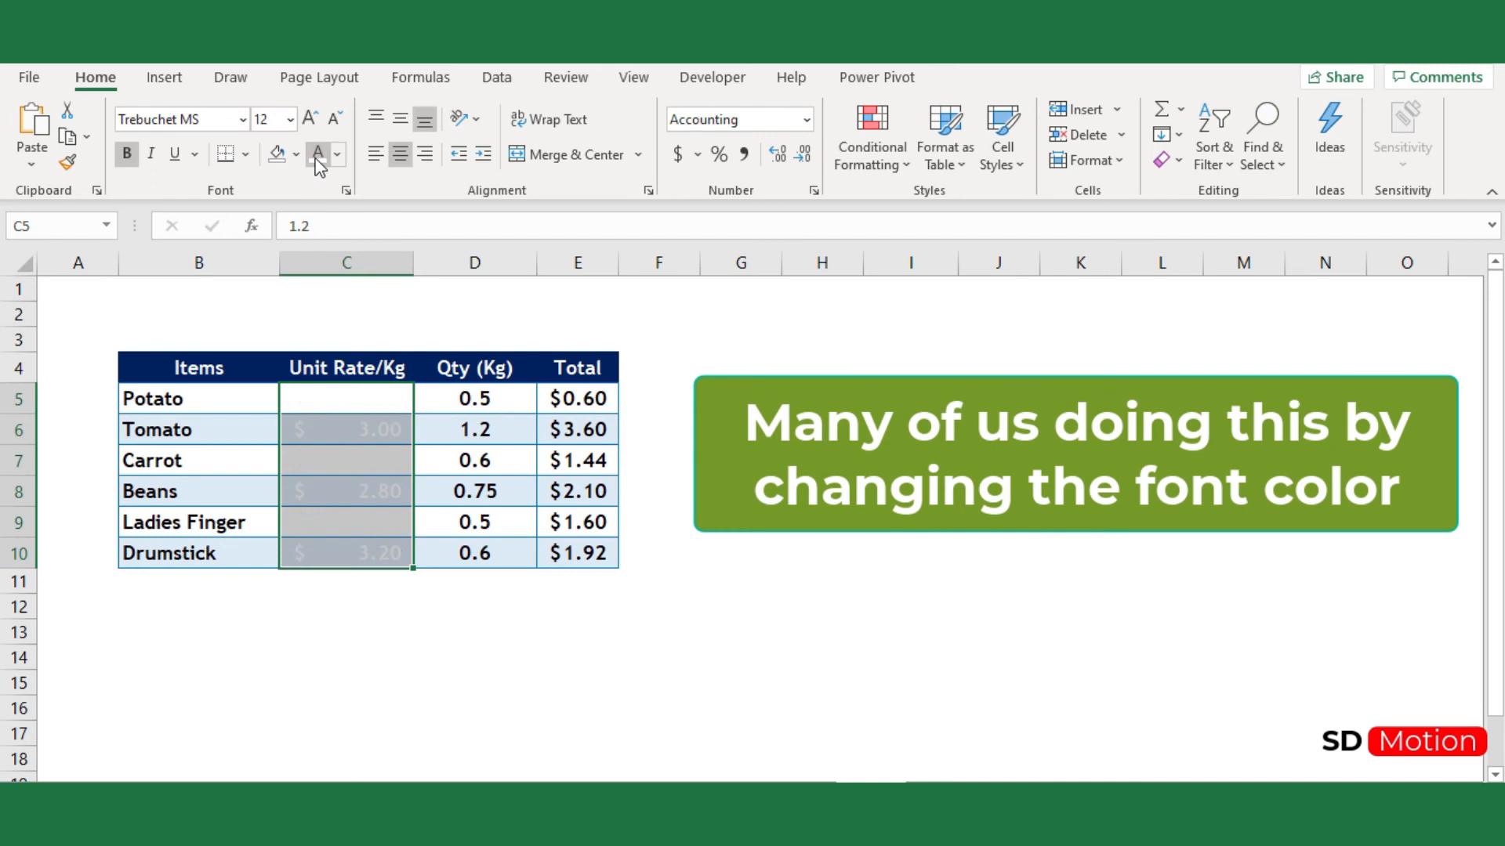
pyautogui.click(350, 717)
pyautogui.click(337, 561)
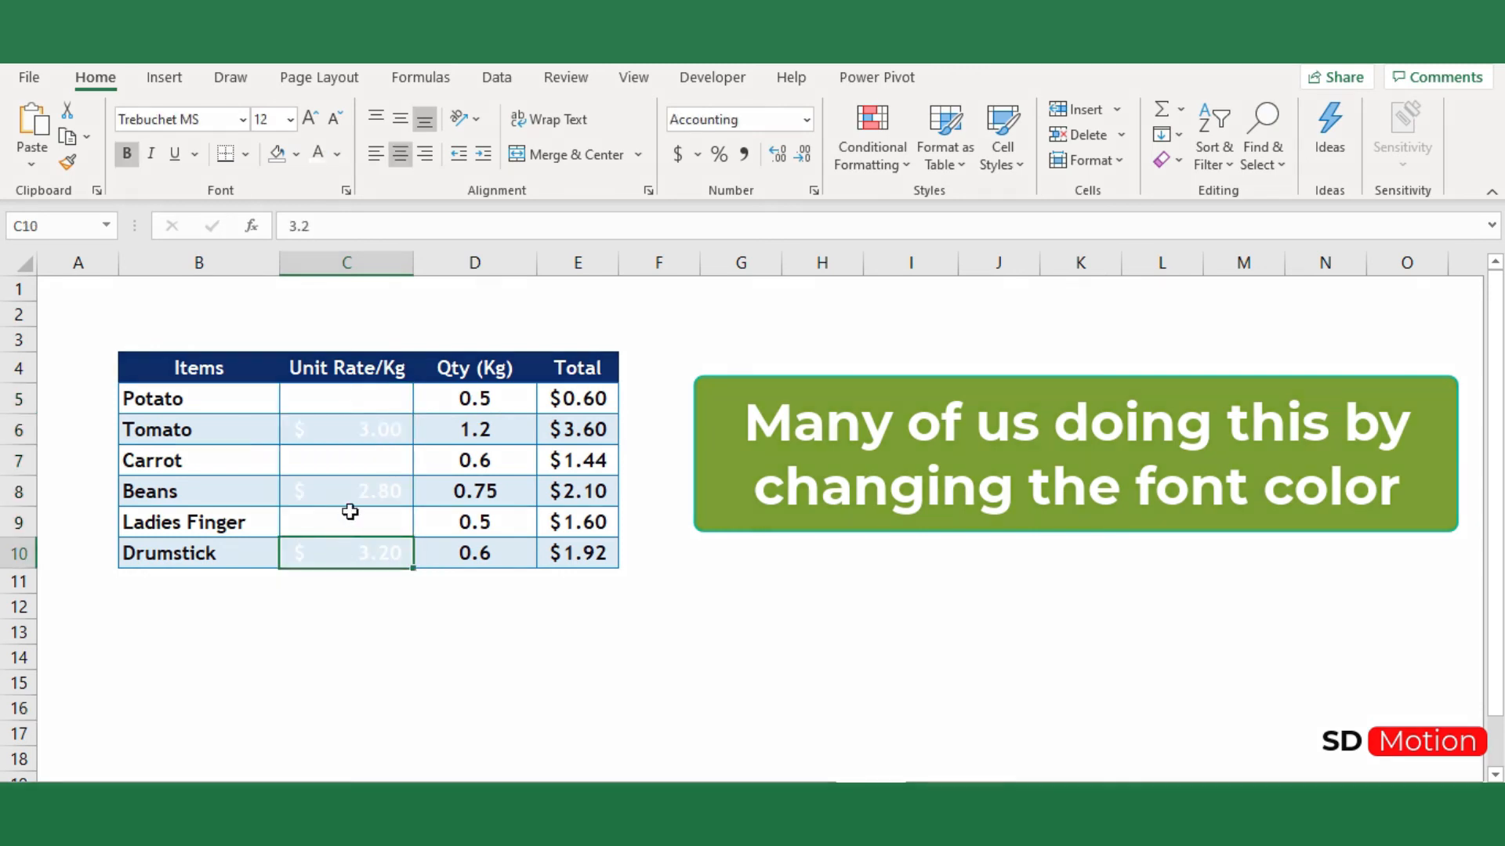
pyautogui.click(353, 486)
pyautogui.click(371, 432)
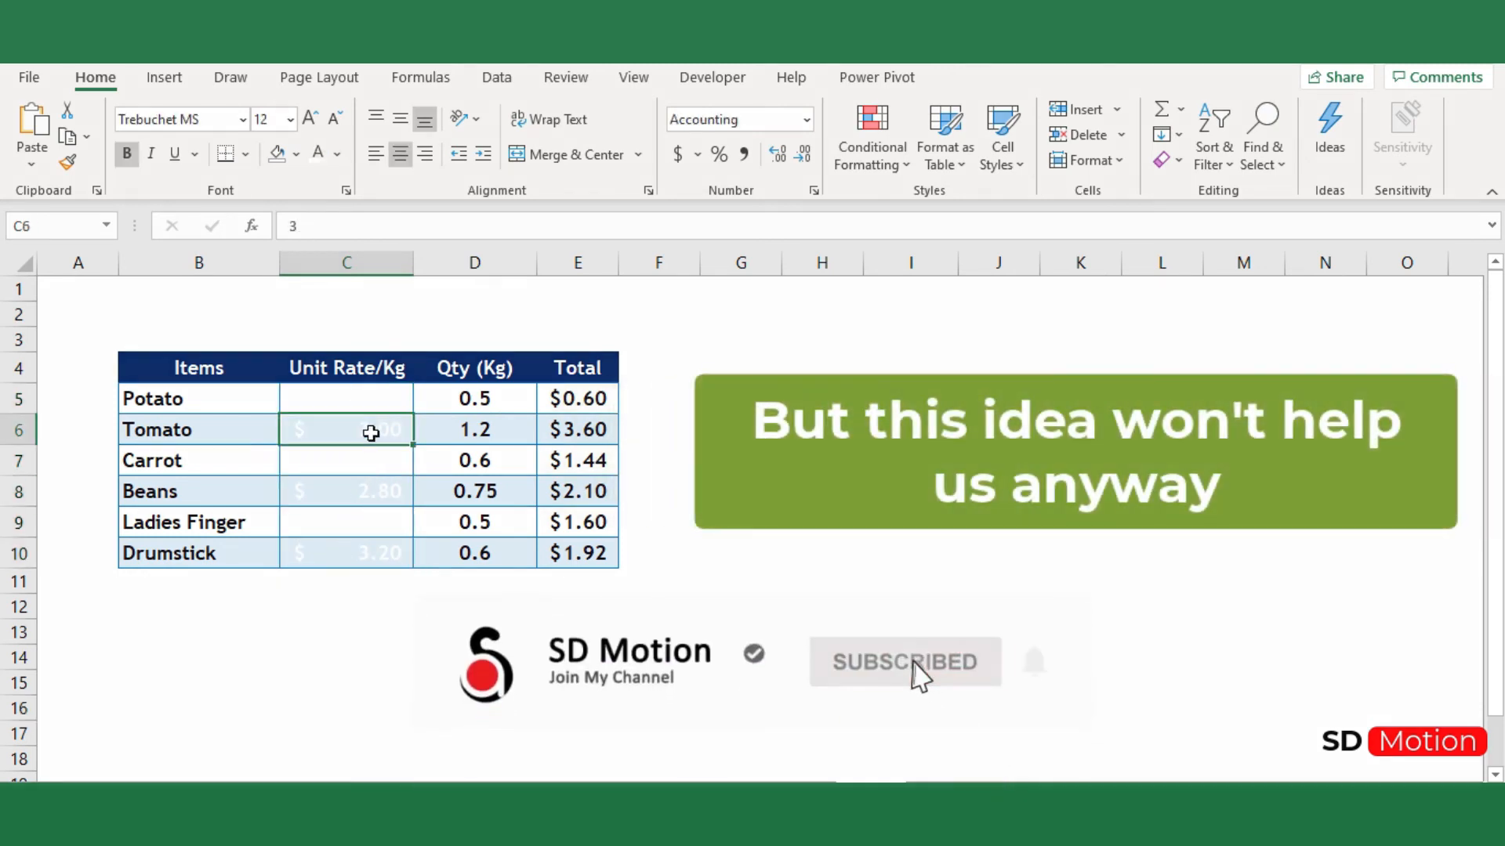
# Hide the unit rates in C5:C10 by replacing their number format with the custom code ";"
pyautogui.click(374, 392)
pyautogui.hotkey('ctrl', 'shift', 'Down')
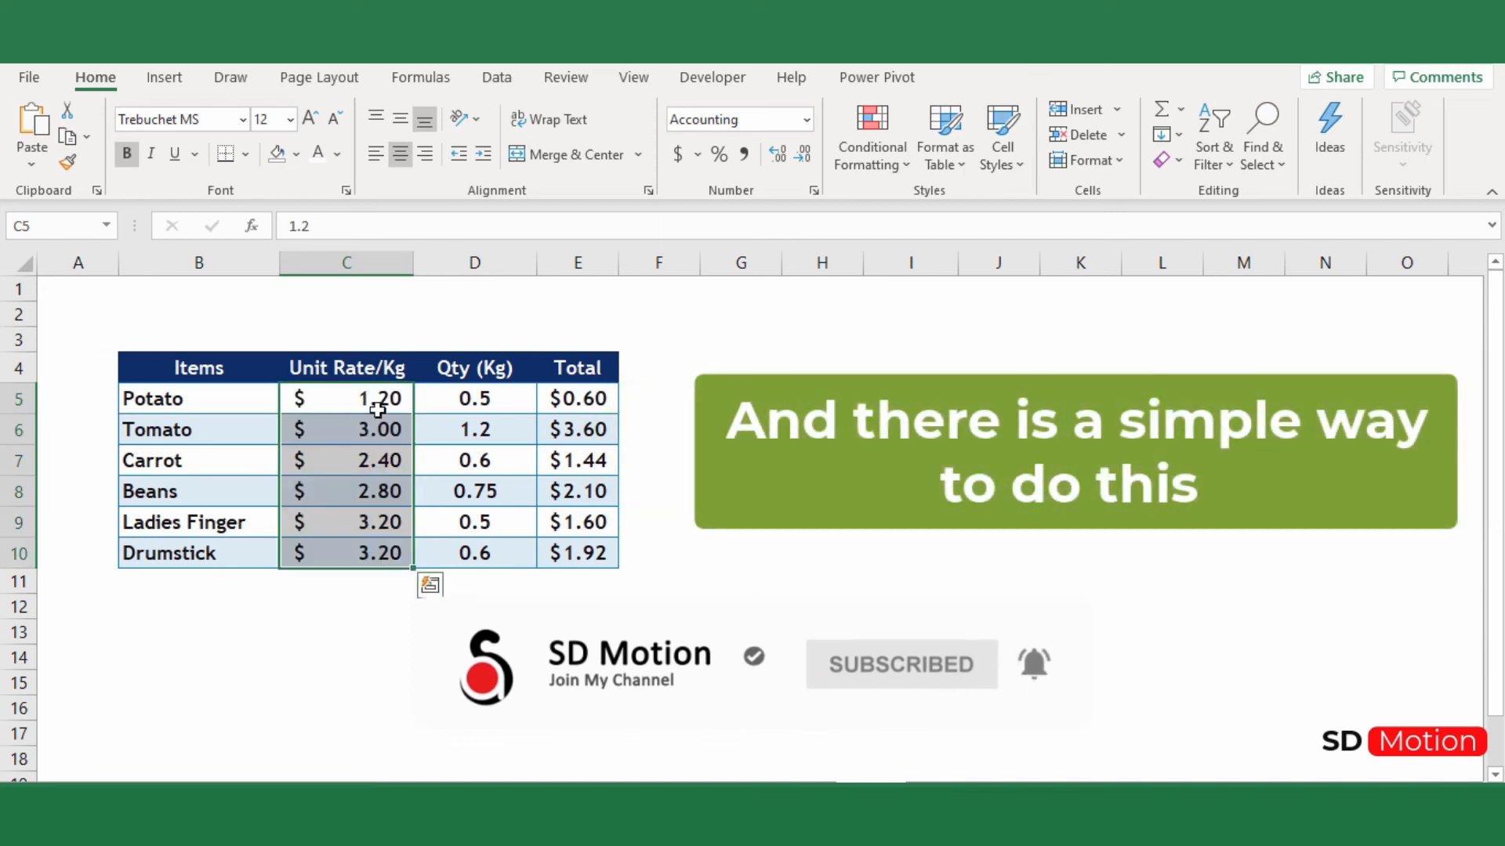
pyautogui.rightClick(343, 528)
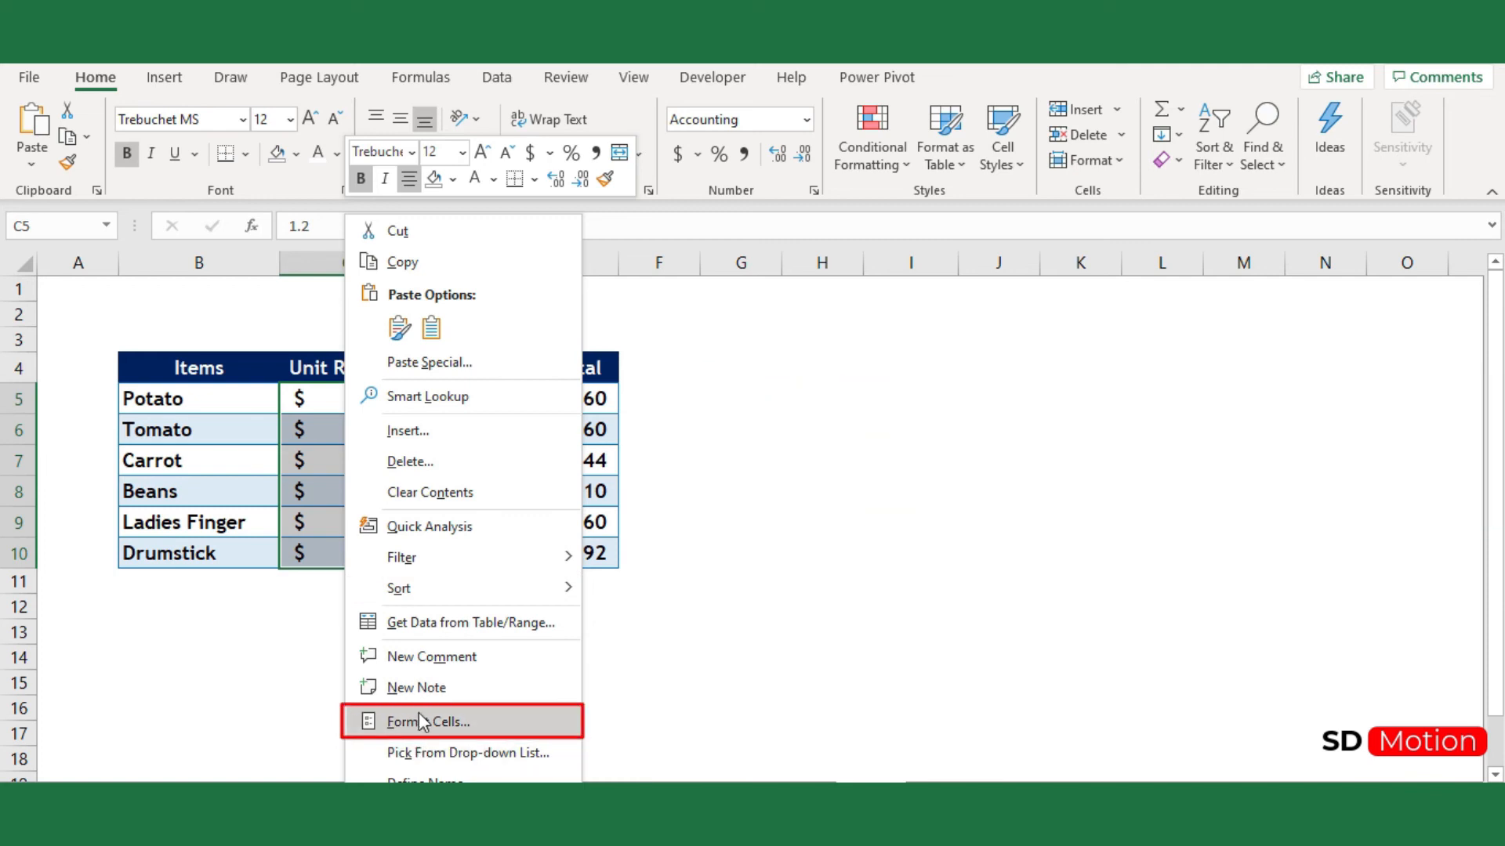
pyautogui.click(421, 722)
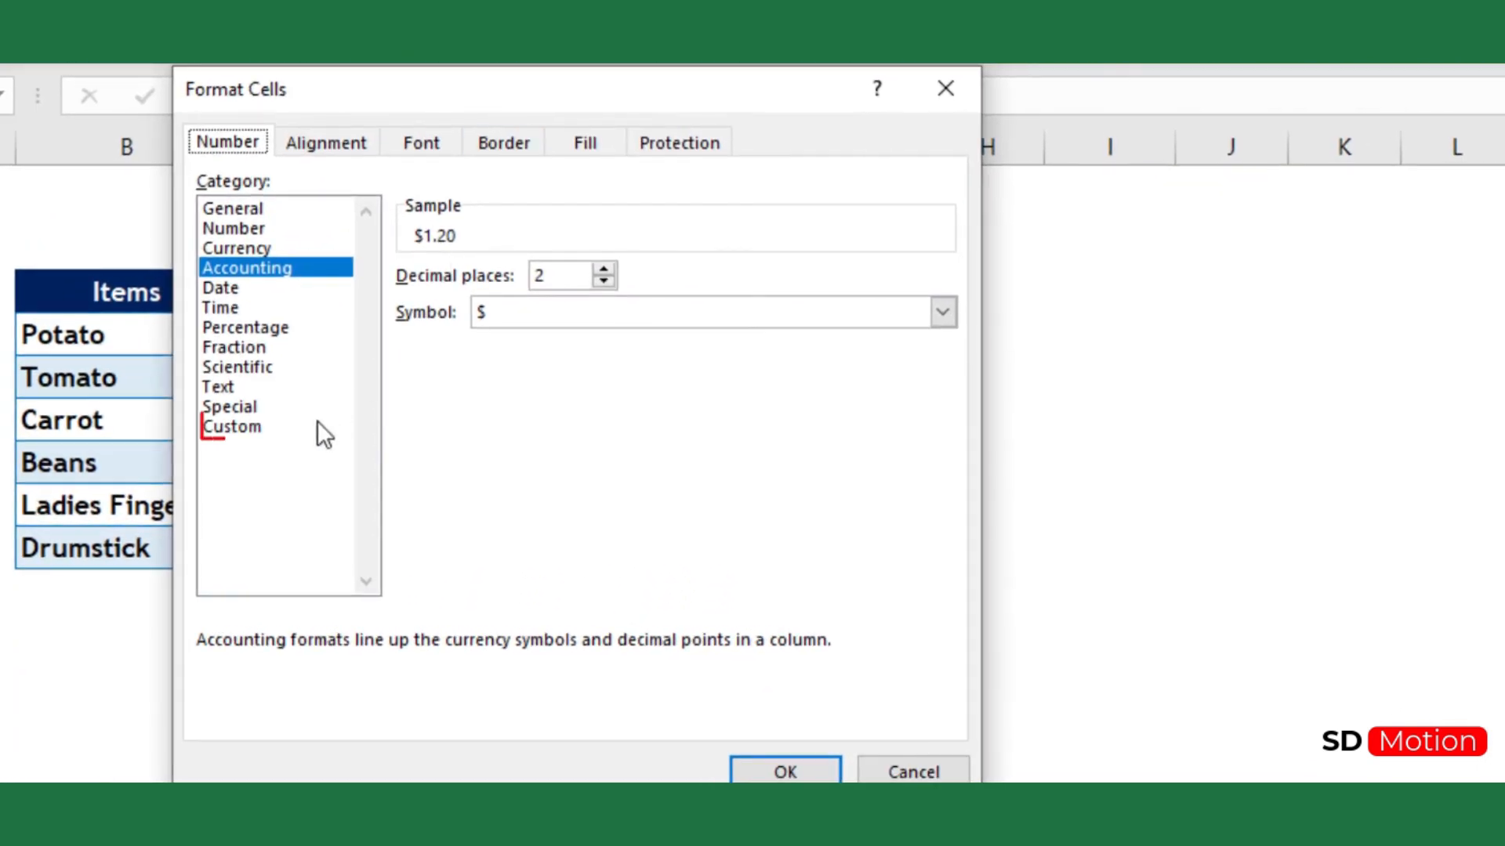
pyautogui.click(275, 434)
pyautogui.moveTo(404, 95); pyautogui.dragTo(828, 78)
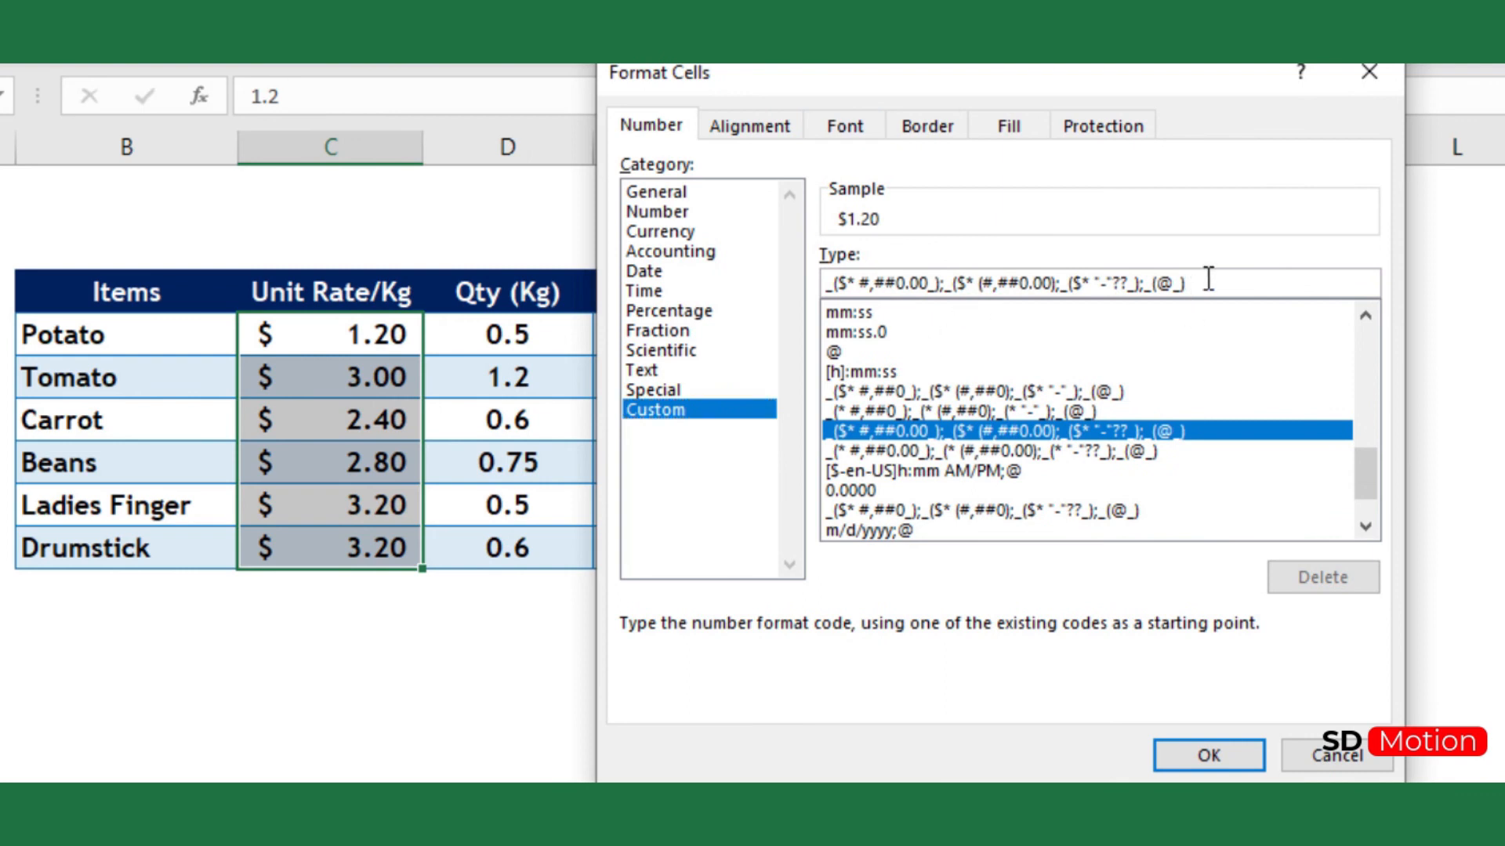
pyautogui.write(';')
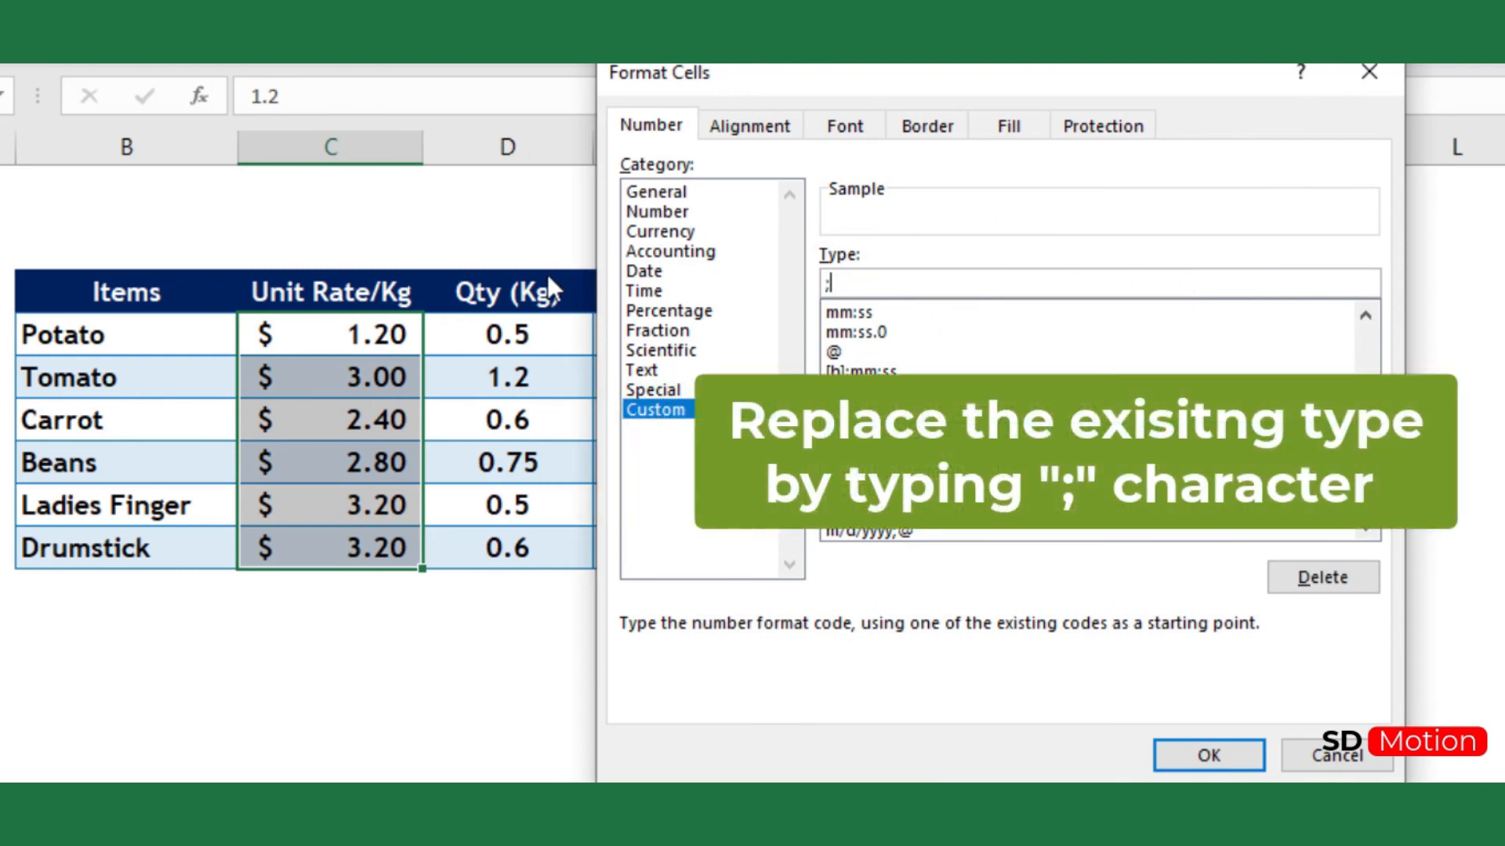
pyautogui.click(1187, 754)
pyautogui.click(457, 659)
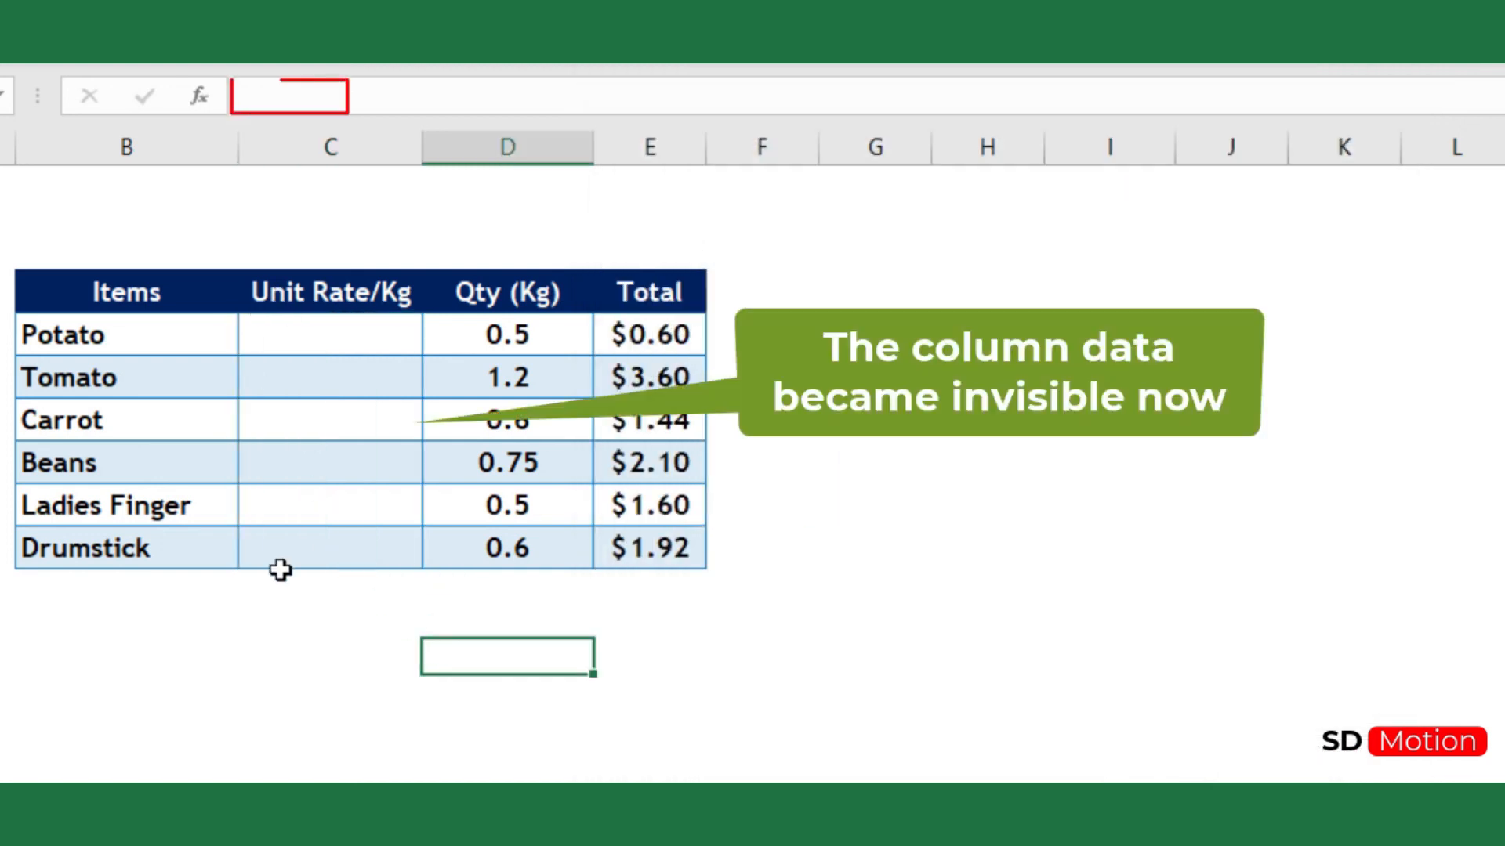
# Inspect the hidden unit rates cell by cell in column C and check the table in the print preview
pyautogui.click(312, 335)
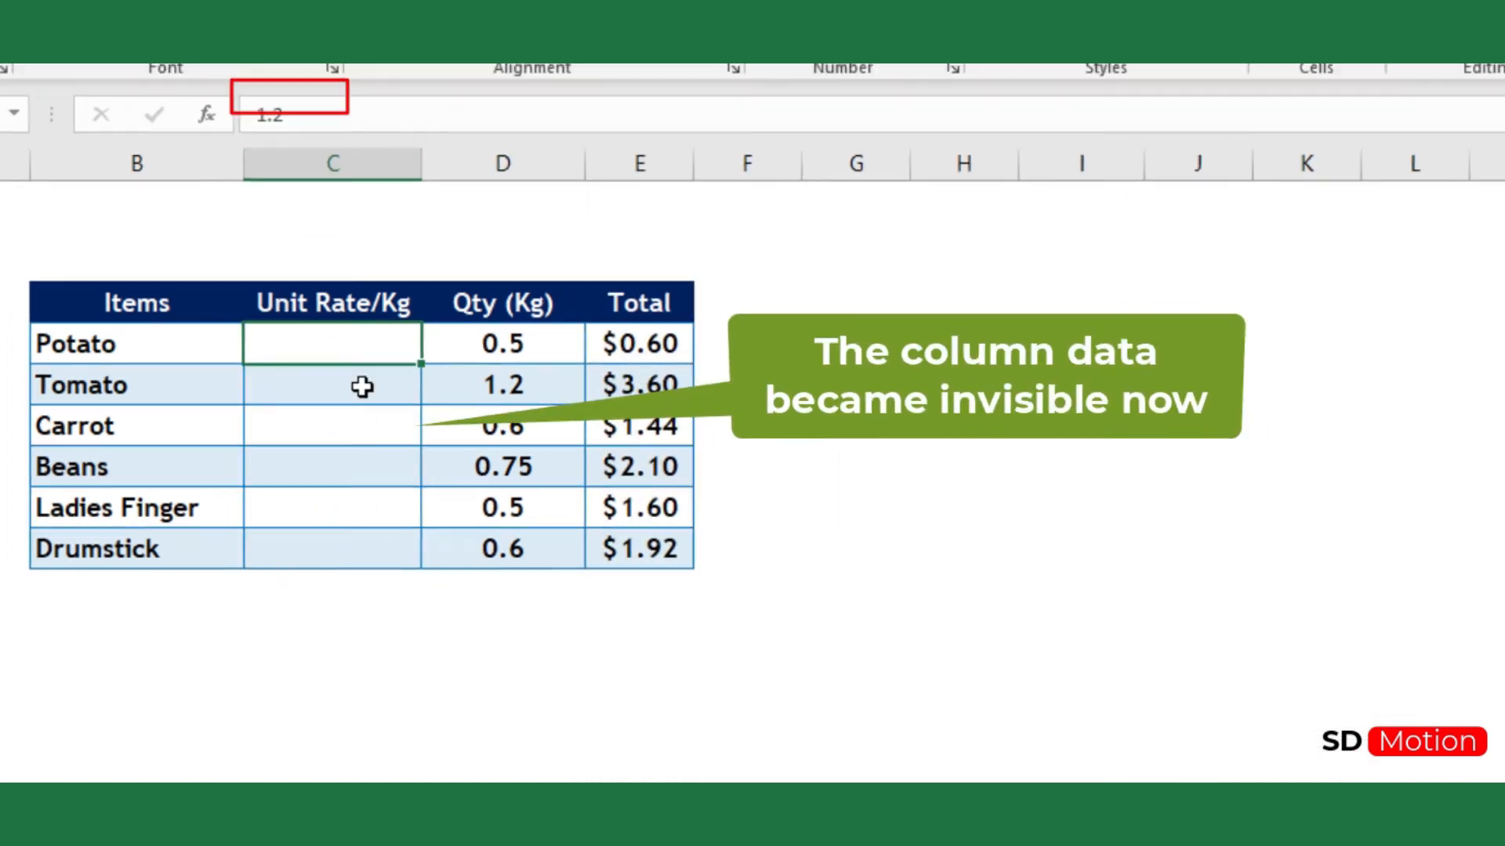
pyautogui.click(329, 377)
pyautogui.click(329, 420)
pyautogui.click(329, 505)
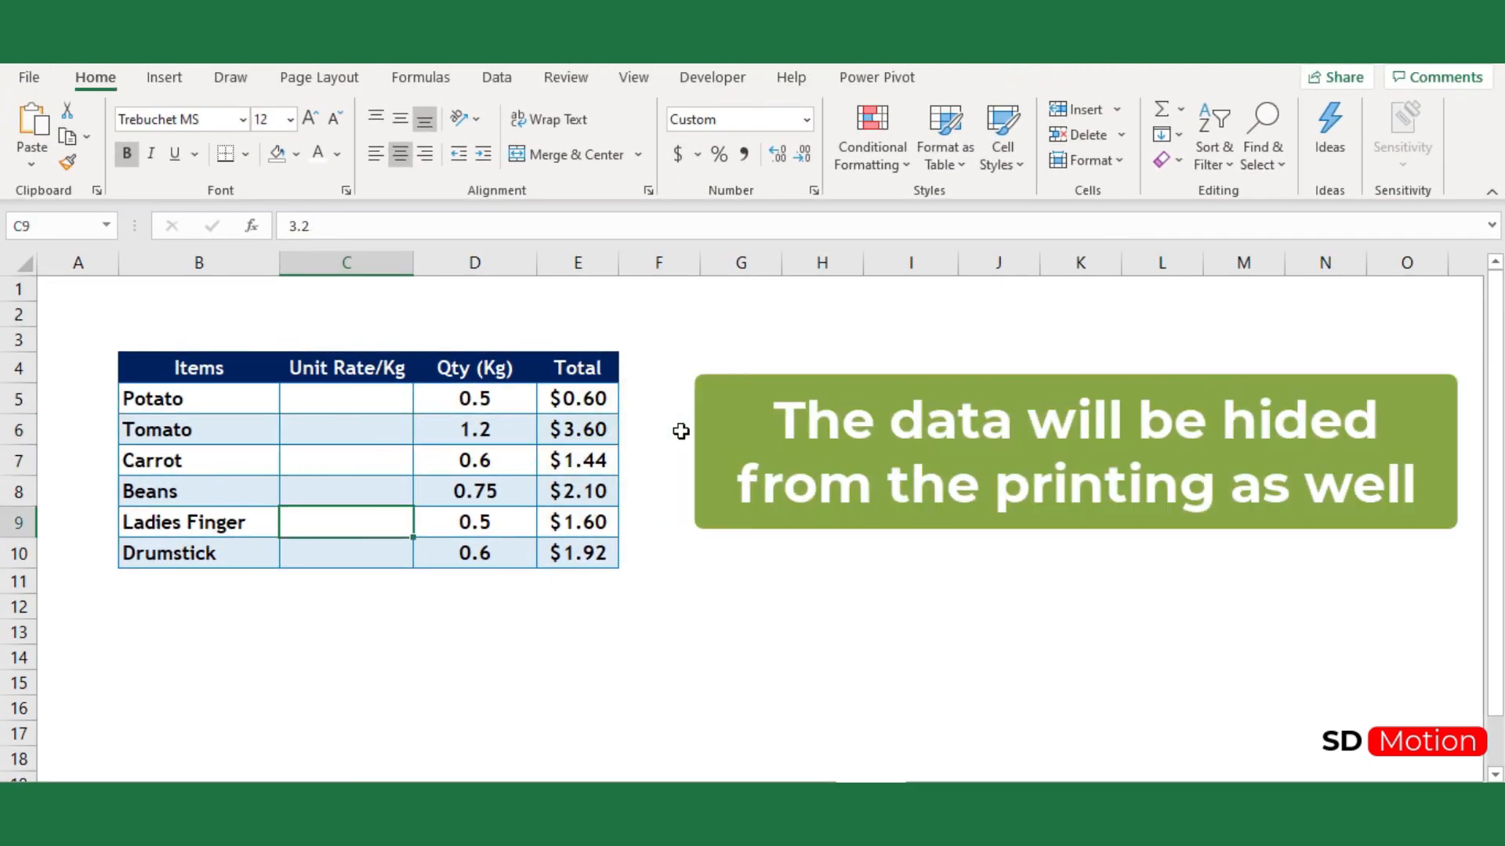
pyautogui.hotkey('ctrl', 'p')
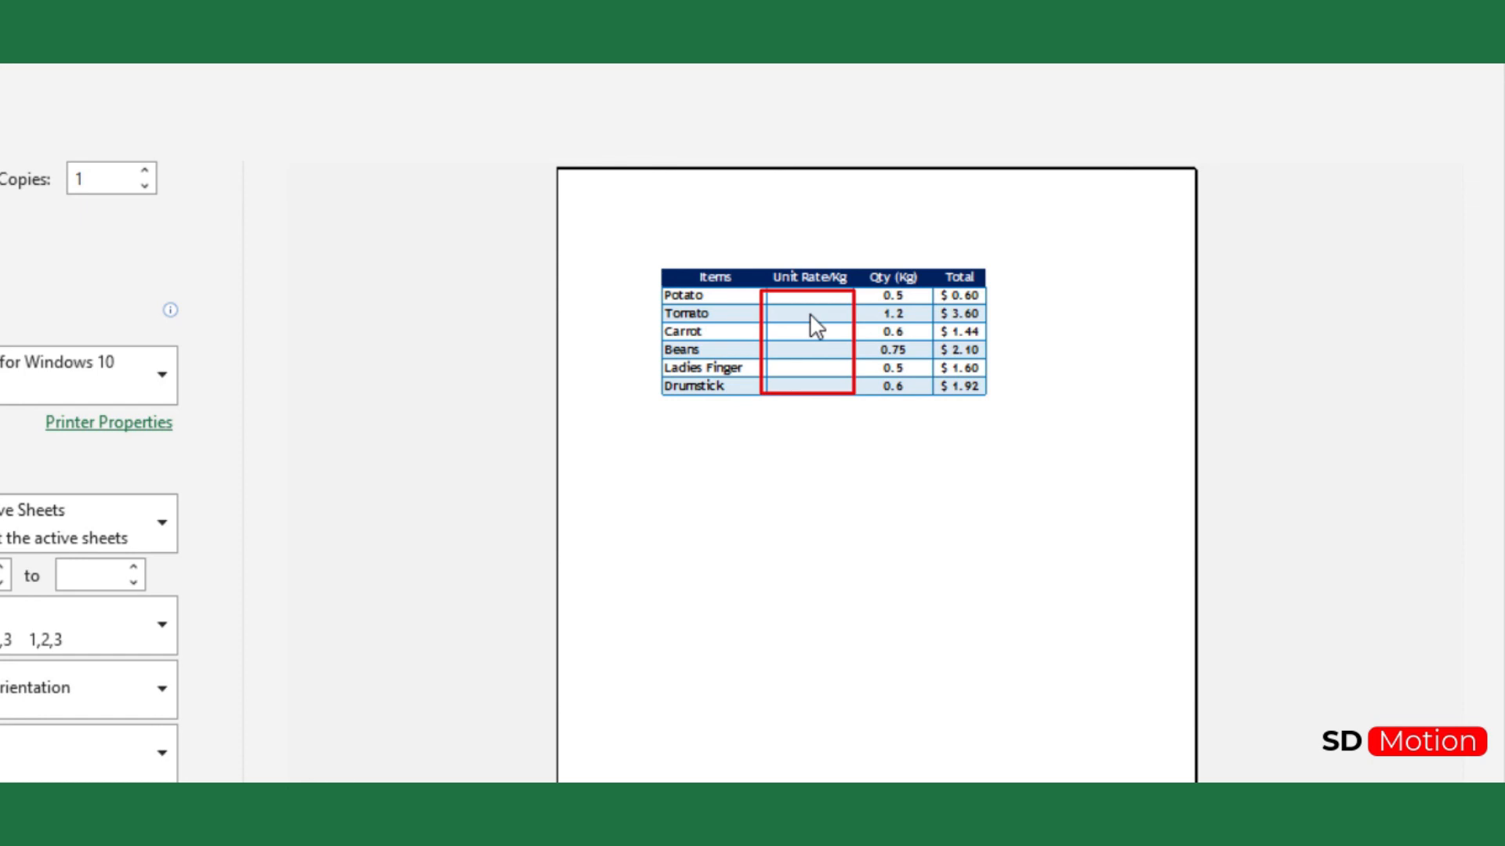
pyautogui.press('Escape')
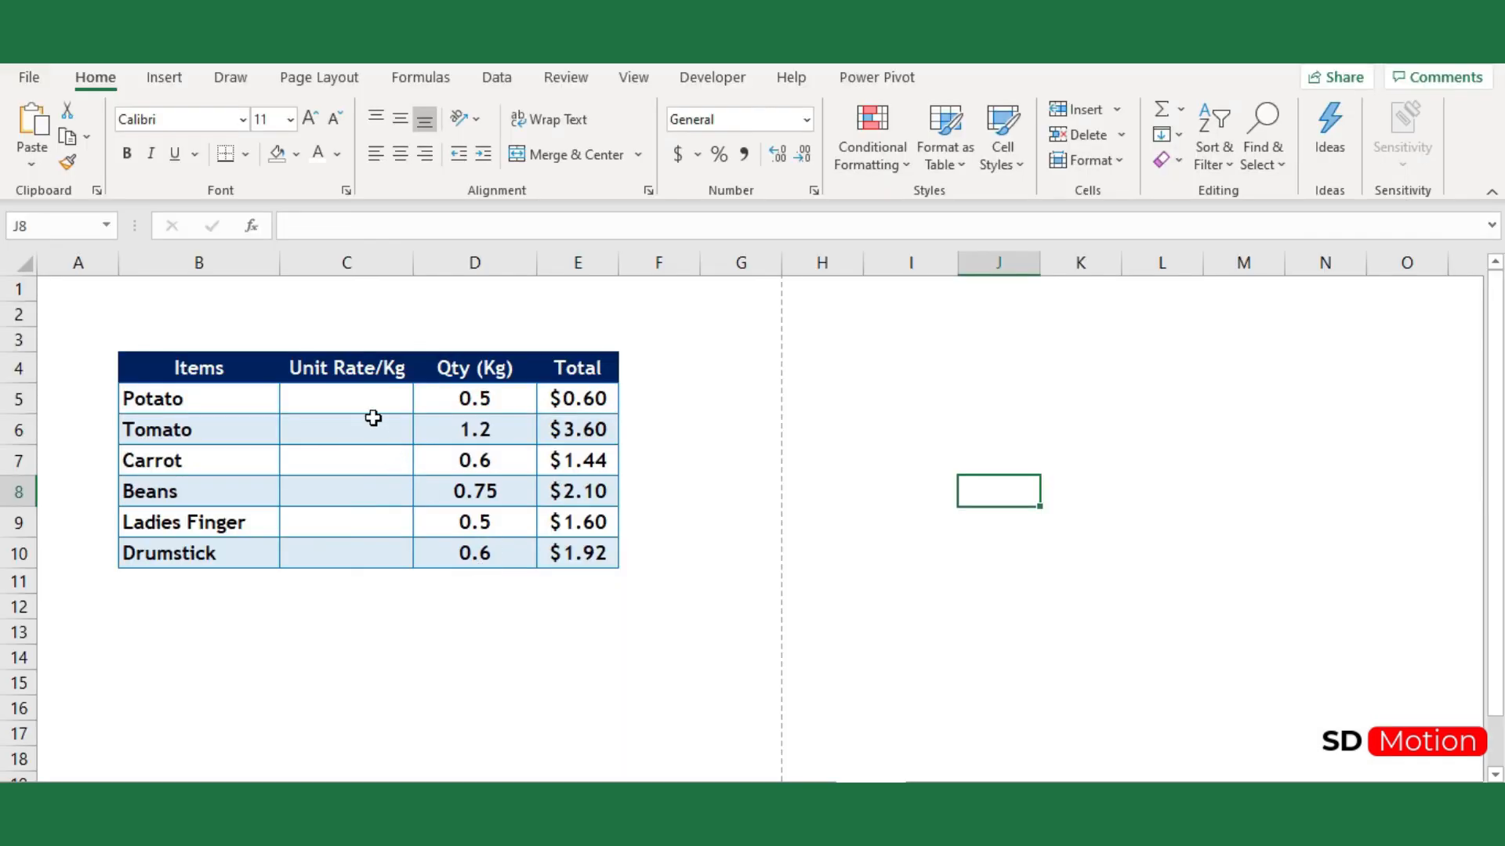
# Clear the ";;" custom number format from the unit rates in C5:C10 and apply the dollar Accounting format to them
pyautogui.moveTo(368, 397); pyautogui.dragTo(362, 552)
pyautogui.rightClick(363, 551)
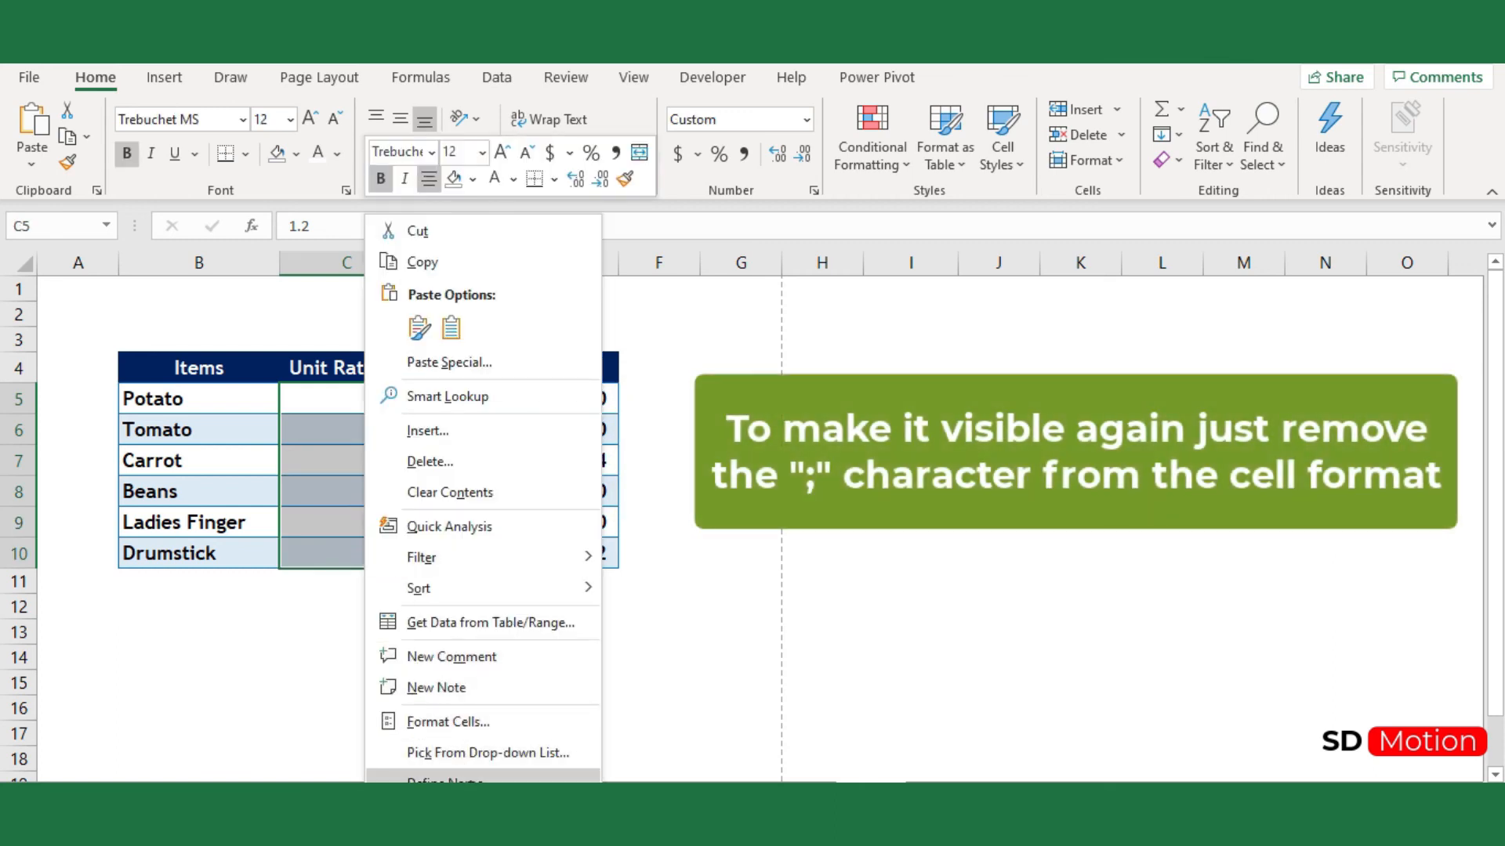
pyautogui.click(463, 718)
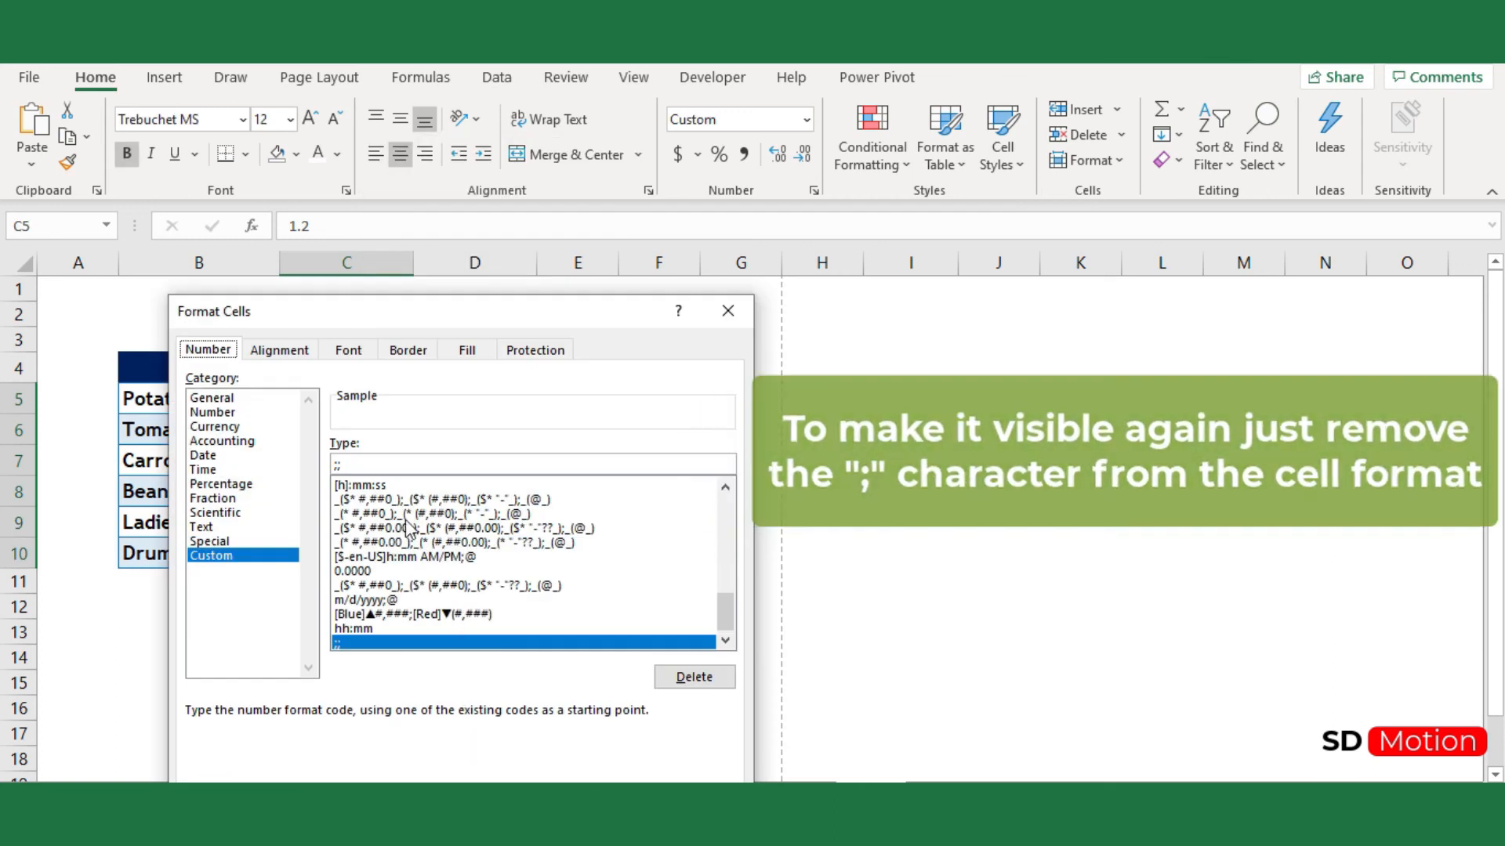
pyautogui.click(363, 460)
pyautogui.press('BackSpace')
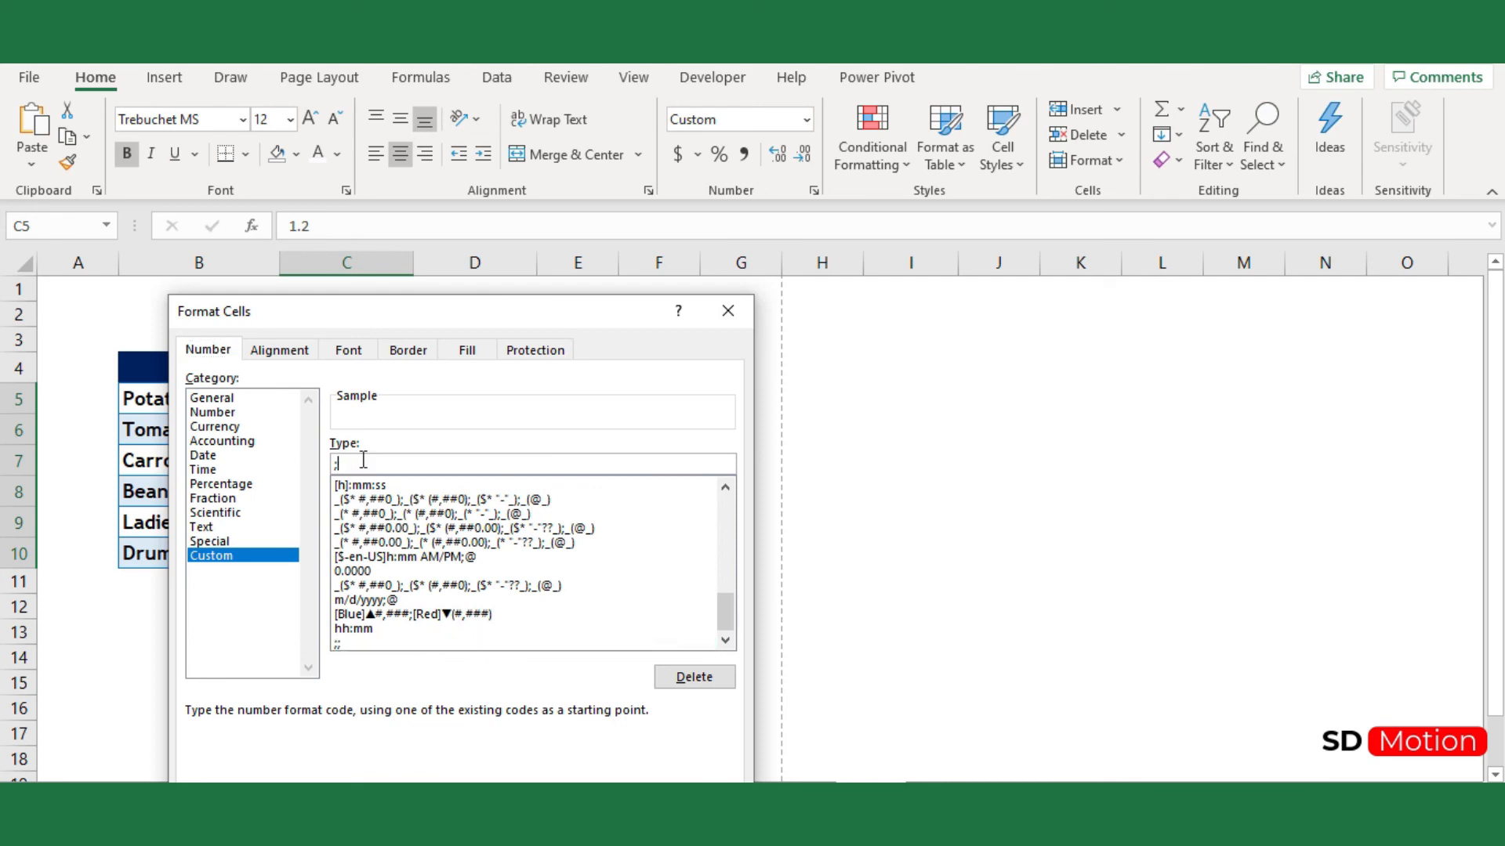
pyautogui.press('Return')
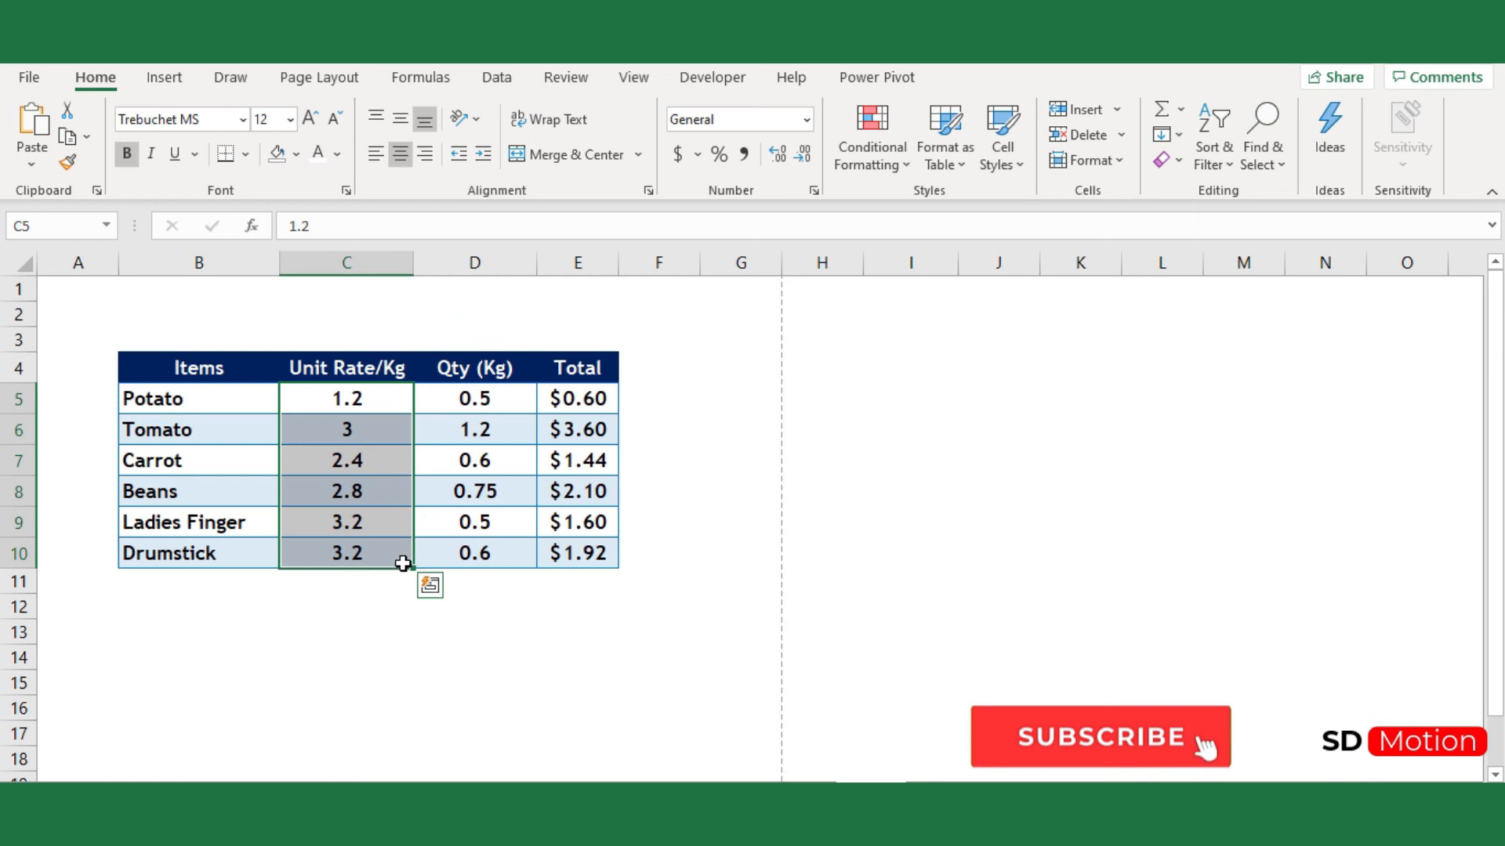
pyautogui.click(678, 154)
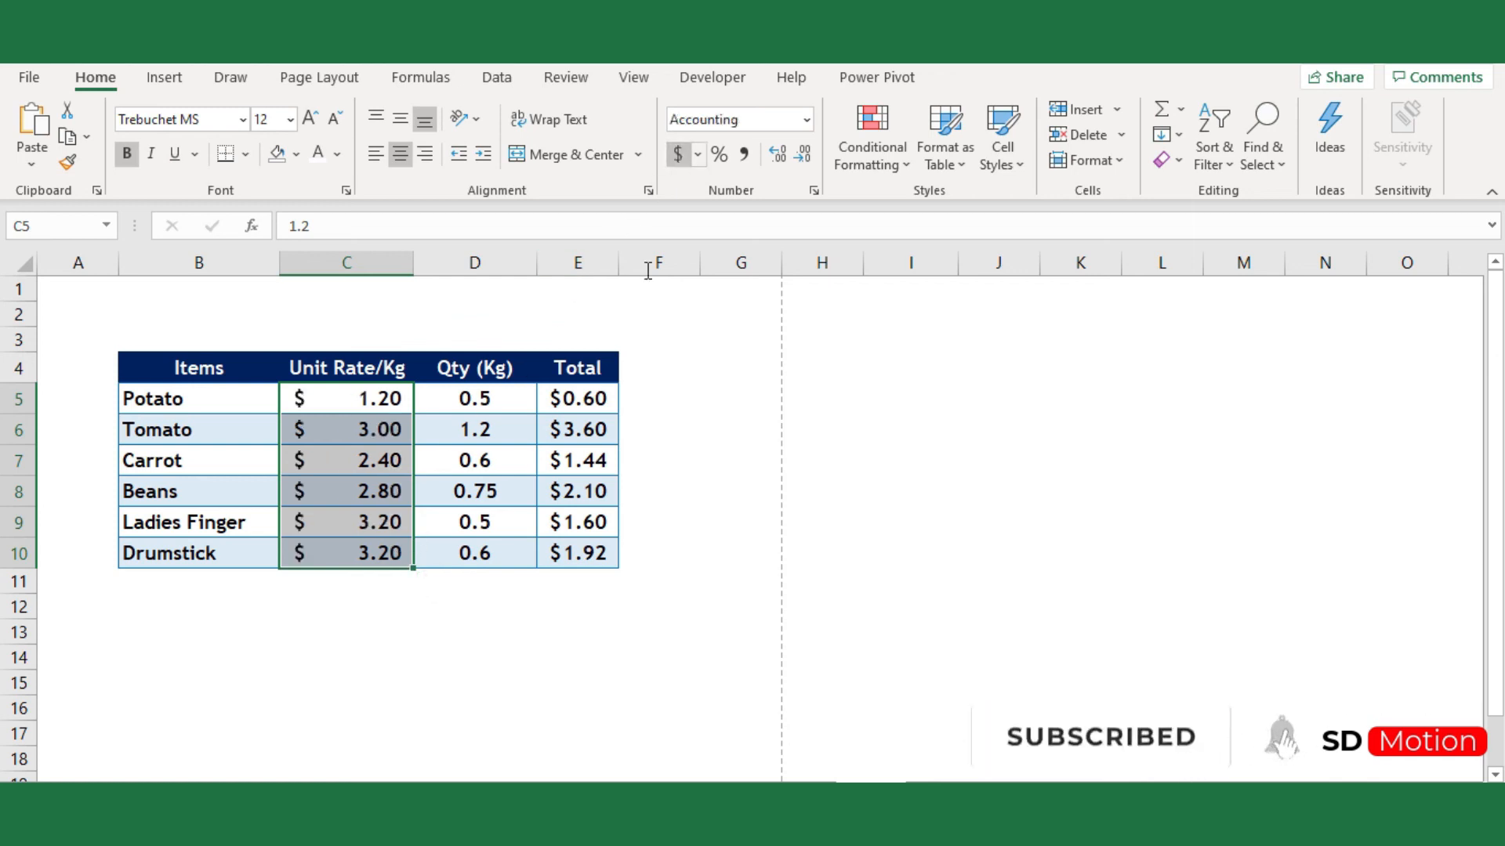
pyautogui.click(447, 668)
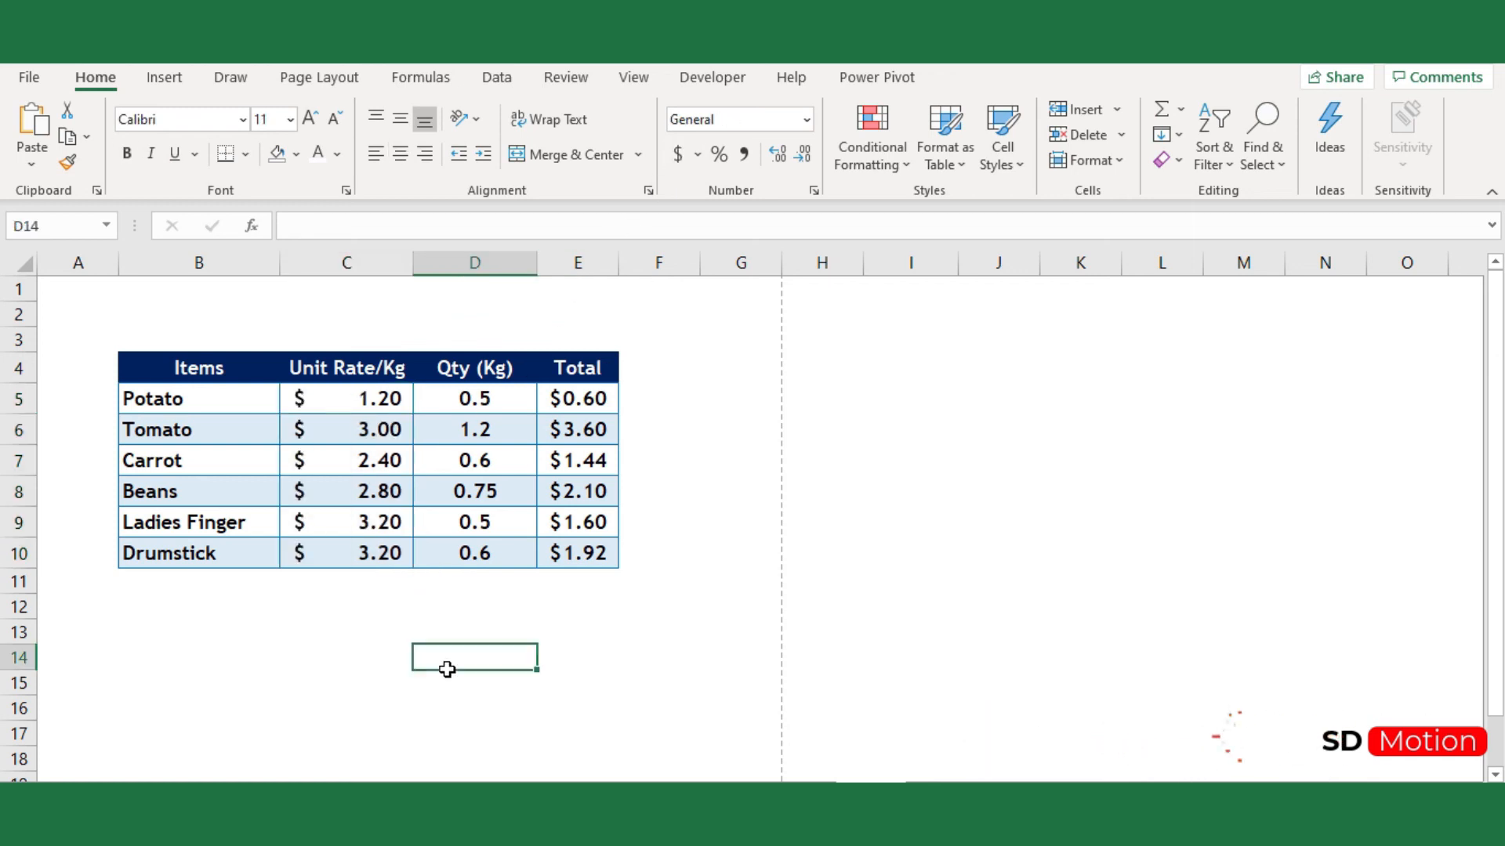